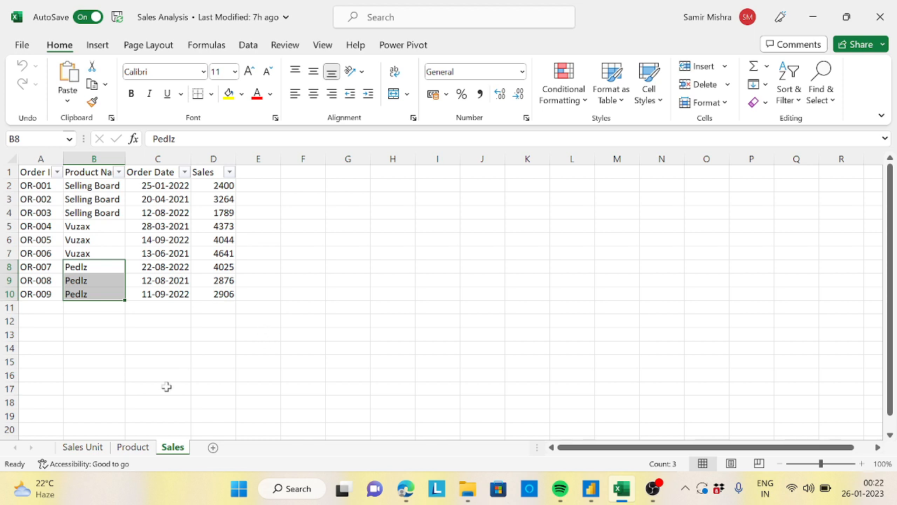
# Step: Review the Product ID, Product Name and Price columns on the Product sheet
pyautogui.click(133, 448)
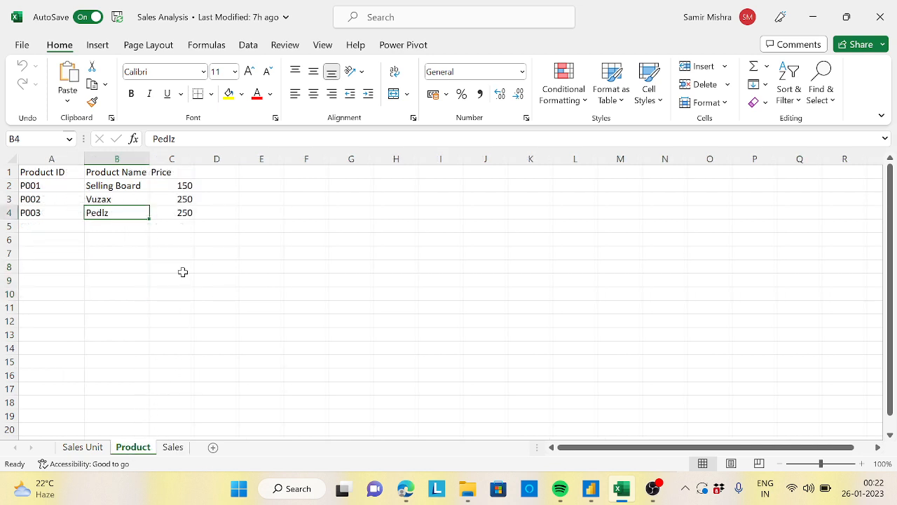
pyautogui.click(62, 178)
pyautogui.click(112, 177)
pyautogui.click(171, 175)
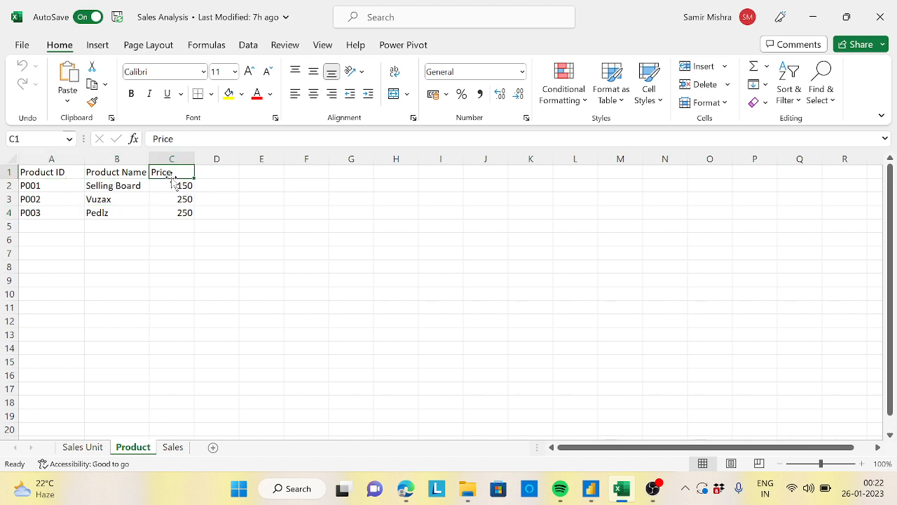
# Step: Widen the Order ID column on the Sales sheet so its full header fits
pyautogui.click(174, 448)
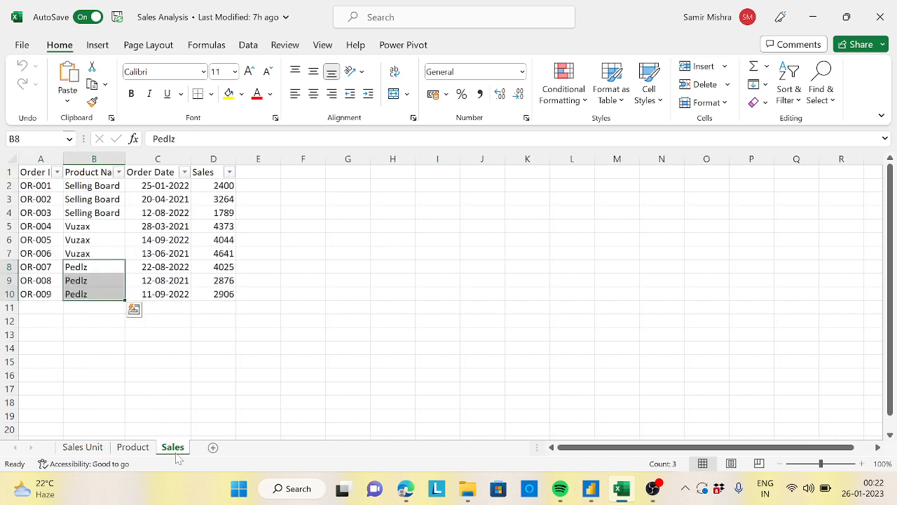
pyautogui.moveTo(64, 159); pyautogui.dragTo(92, 158)
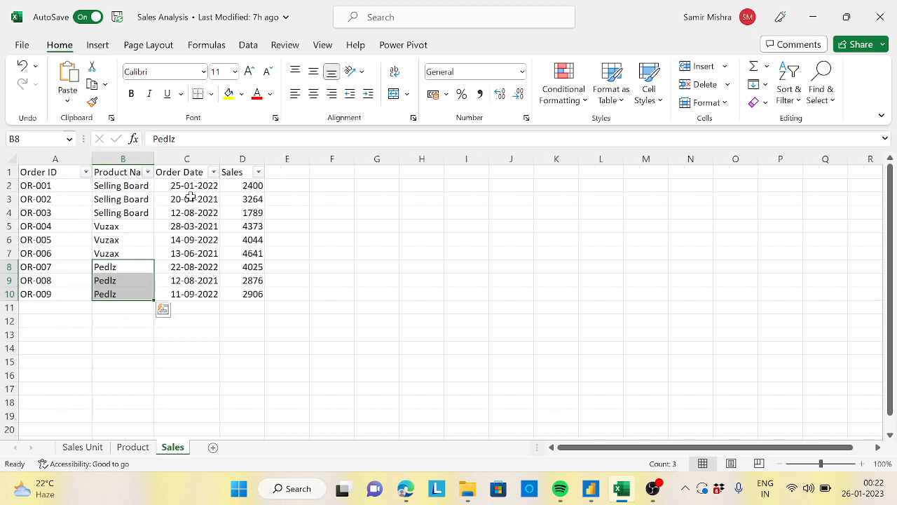
pyautogui.click(257, 190)
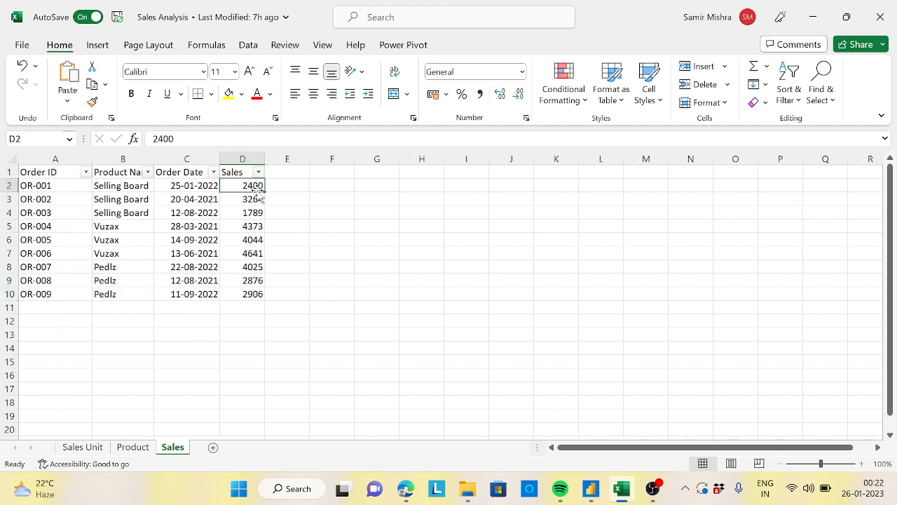
# Step: Examine the product names and their units on the Sales Unit sheet
pyautogui.click(83, 447)
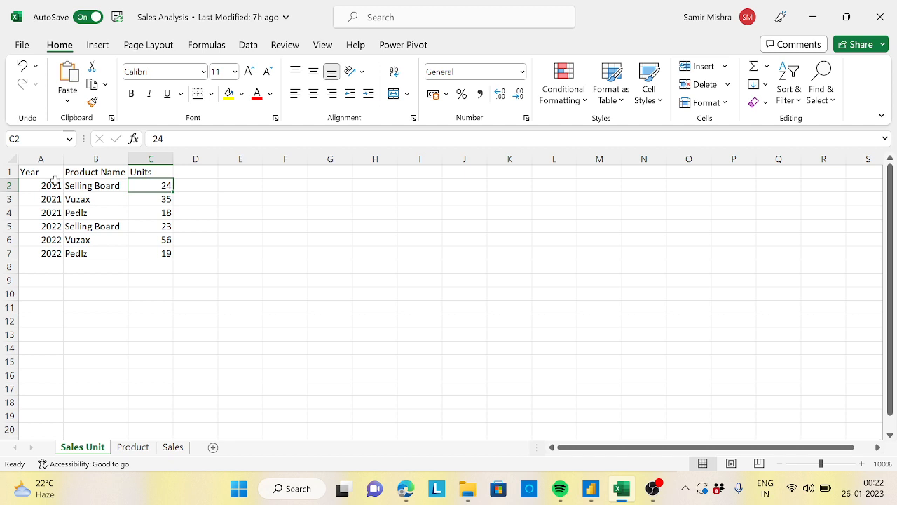
pyautogui.click(95, 186)
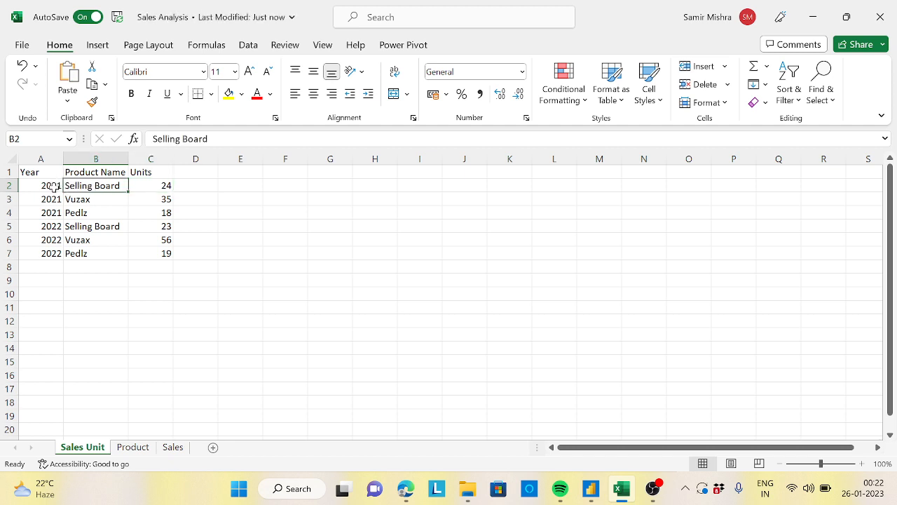
pyautogui.click(170, 185)
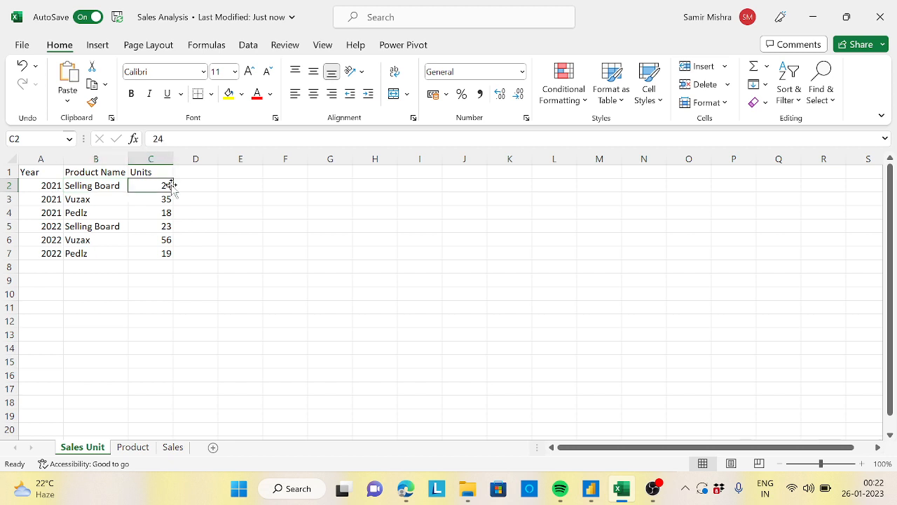
pyautogui.click(122, 186)
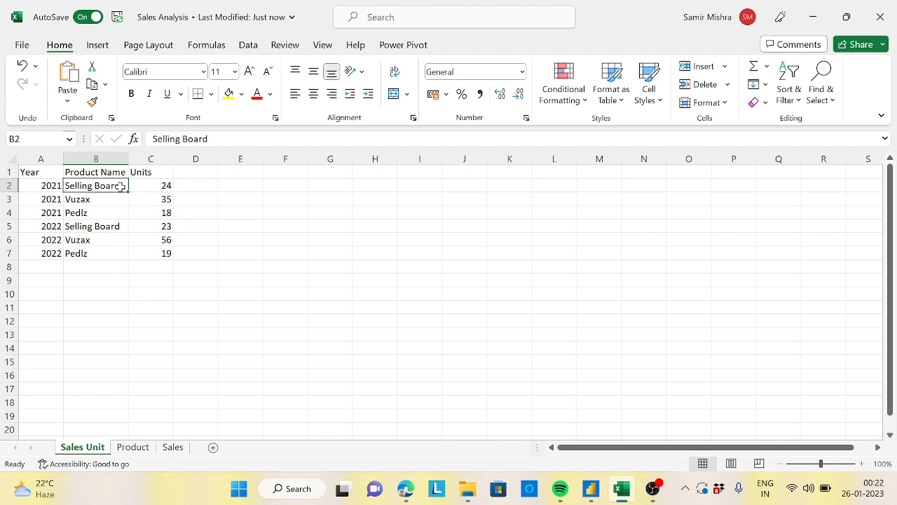
pyautogui.click(171, 187)
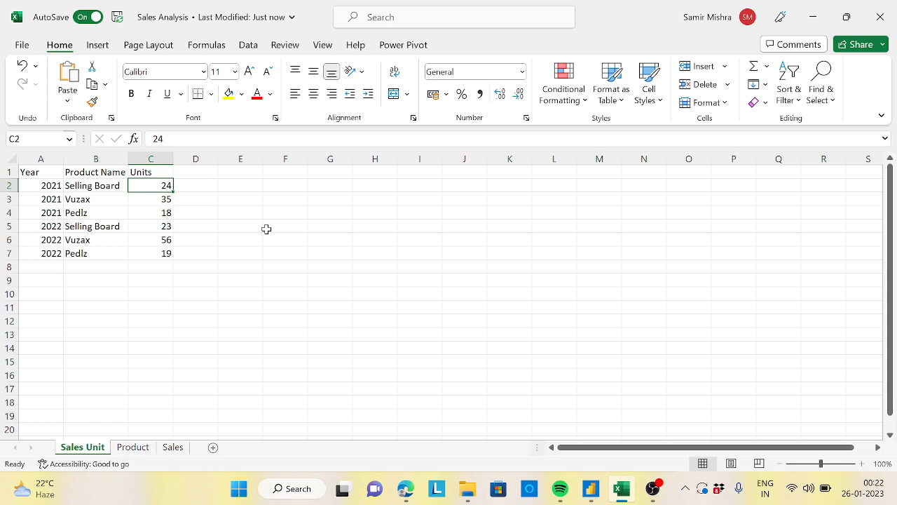
pyautogui.click(151, 202)
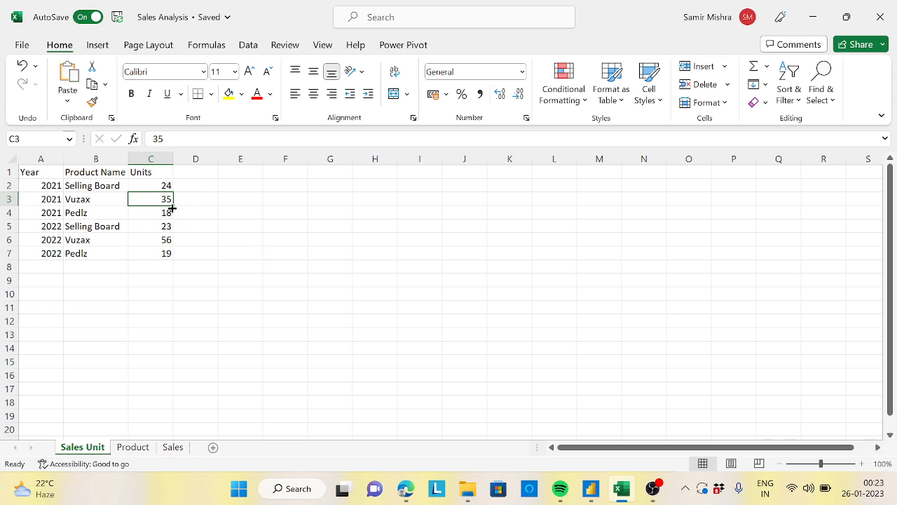
pyautogui.click(164, 183)
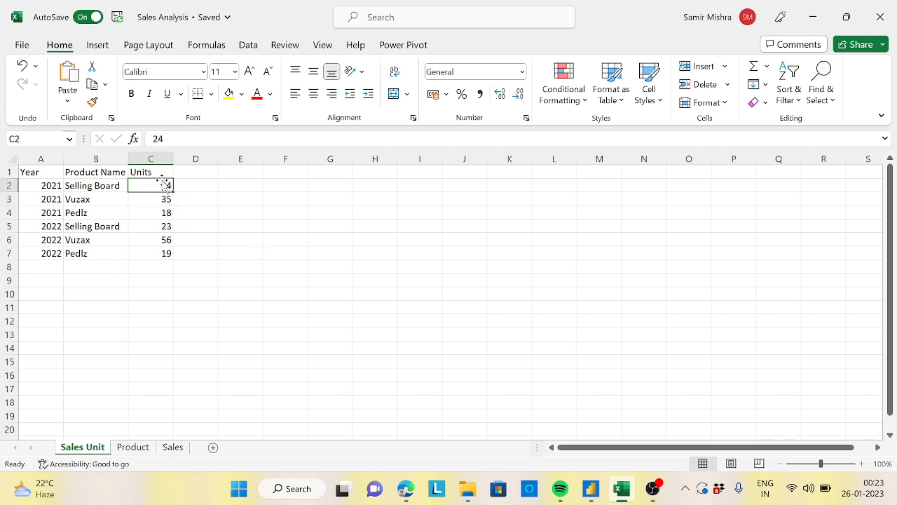
# Step: Inspect the 2021 Selling Board row on the Sales Unit sheet across its year, product name and units
pyautogui.click(54, 185)
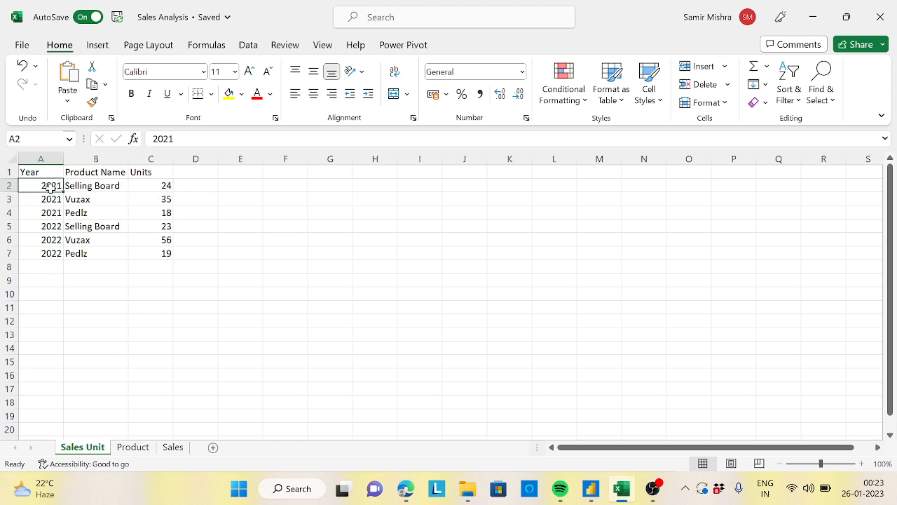
pyautogui.click(46, 204)
pyautogui.click(53, 185)
pyautogui.moveTo(53, 185); pyautogui.dragTo(170, 185)
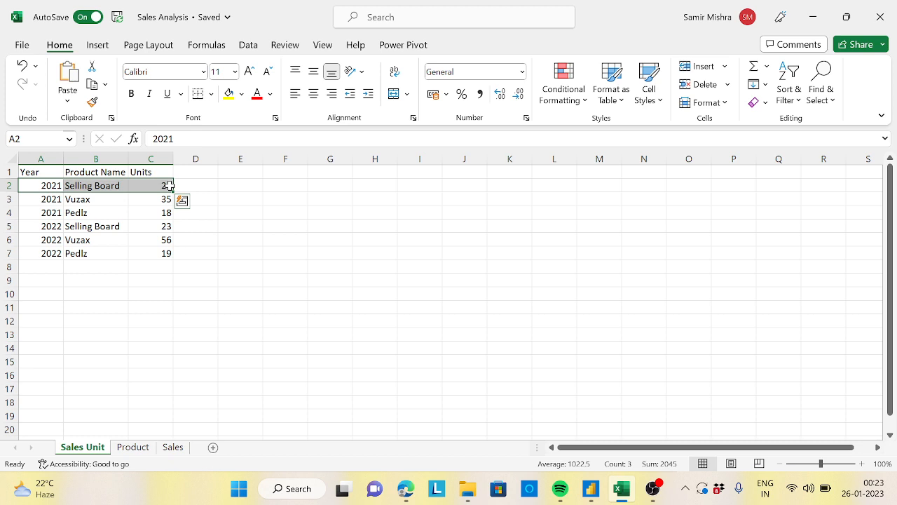
pyautogui.click(256, 237)
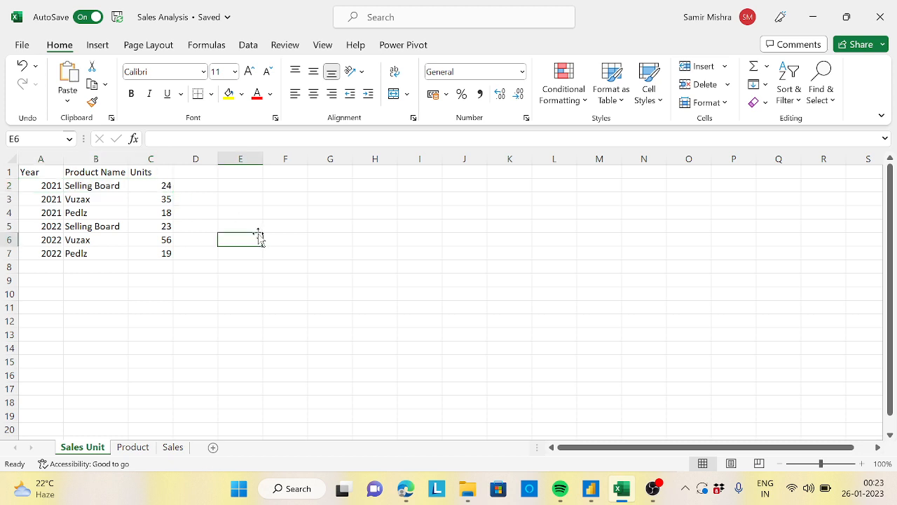
pyautogui.click(140, 186)
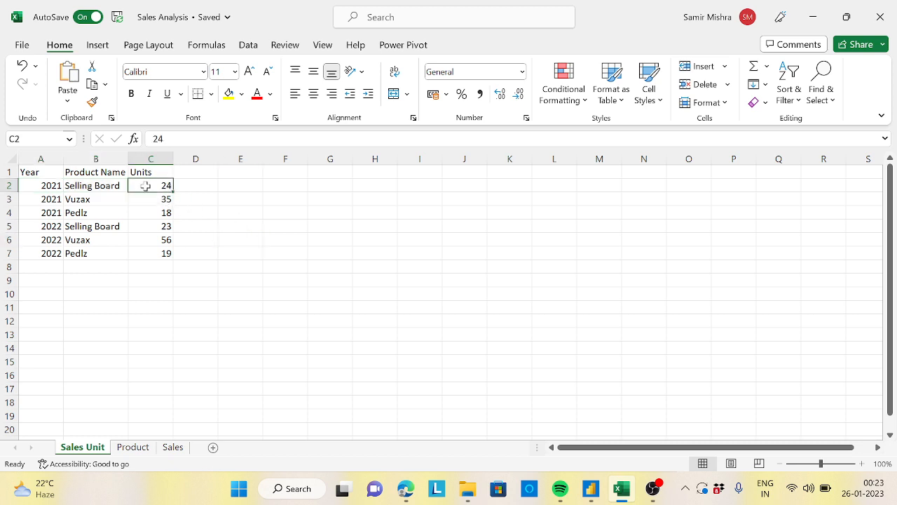
pyautogui.click(99, 172)
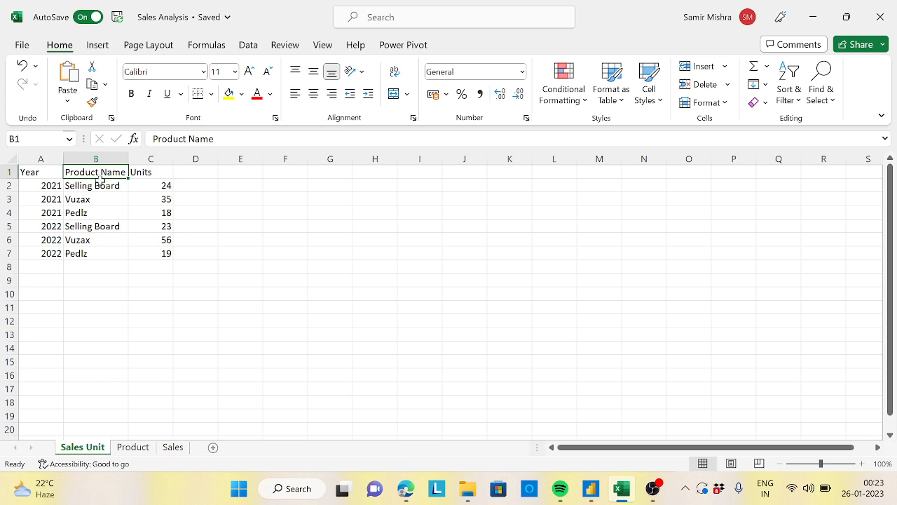
pyautogui.click(100, 183)
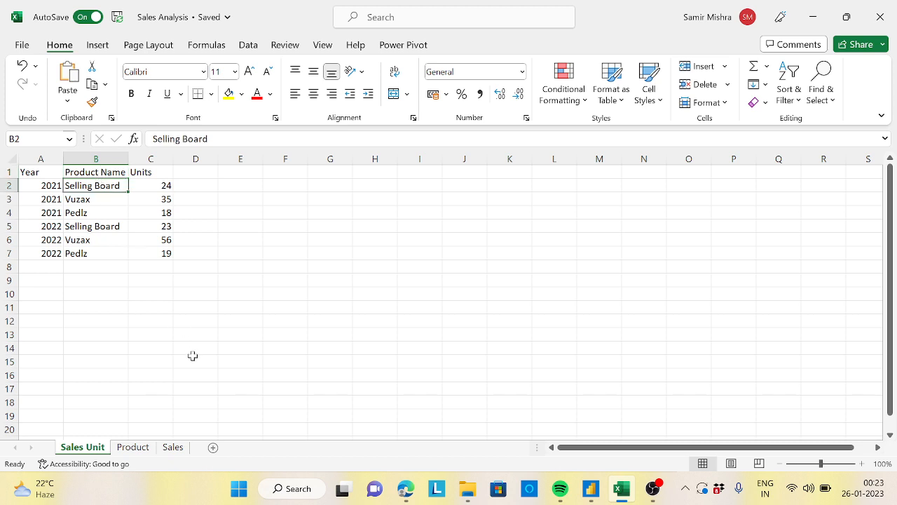
# Step: Filter the Product Name column on the Sales sheet to show only Selling Board
pyautogui.click(172, 447)
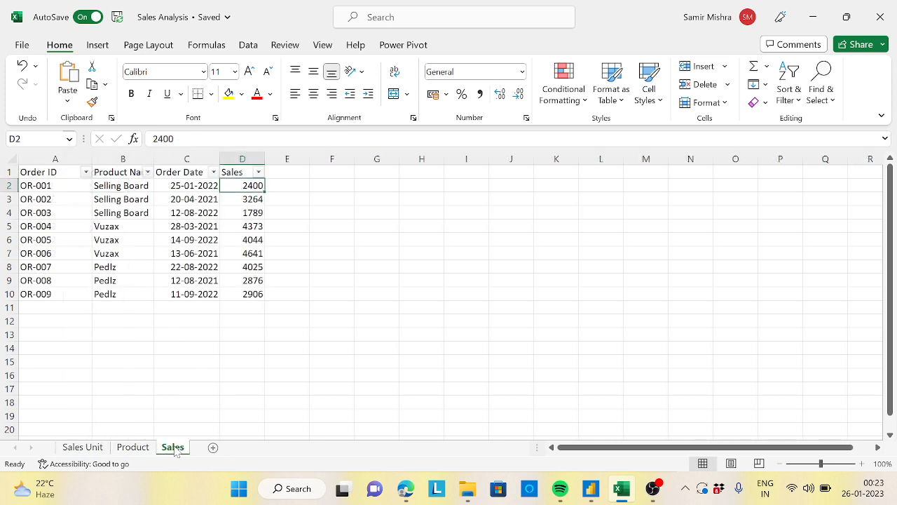
pyautogui.click(148, 173)
pyautogui.click(190, 317)
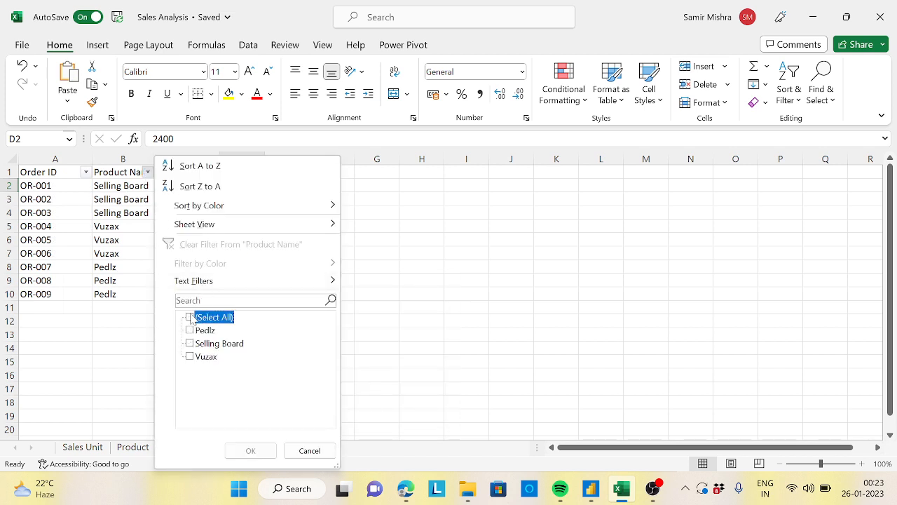
pyautogui.click(189, 343)
pyautogui.click(251, 450)
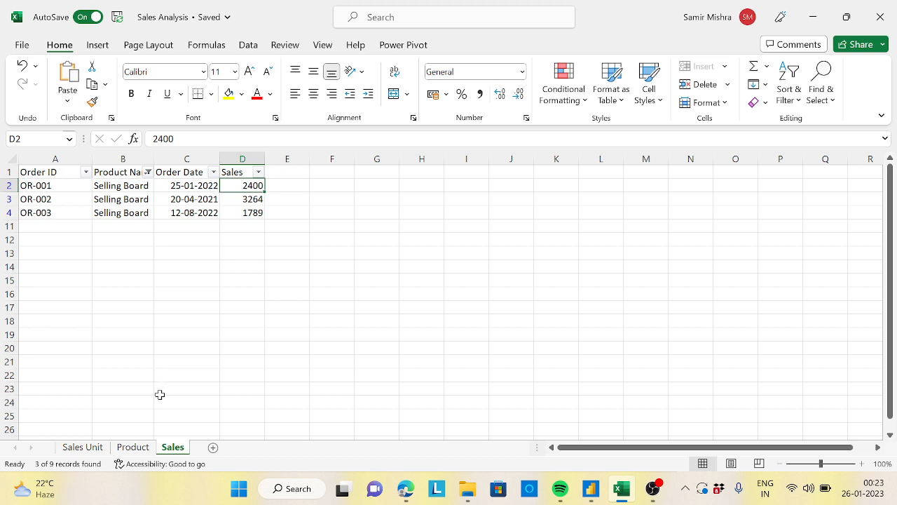
# Step: Check the year of the first Sales Unit row and filter the Sales sheet's Order Date column to 2021 only
pyautogui.click(94, 448)
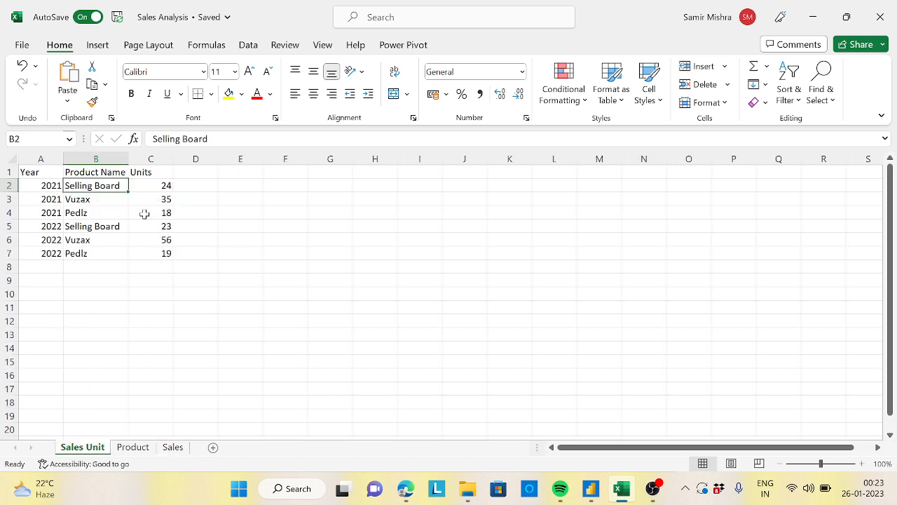
pyautogui.click(54, 184)
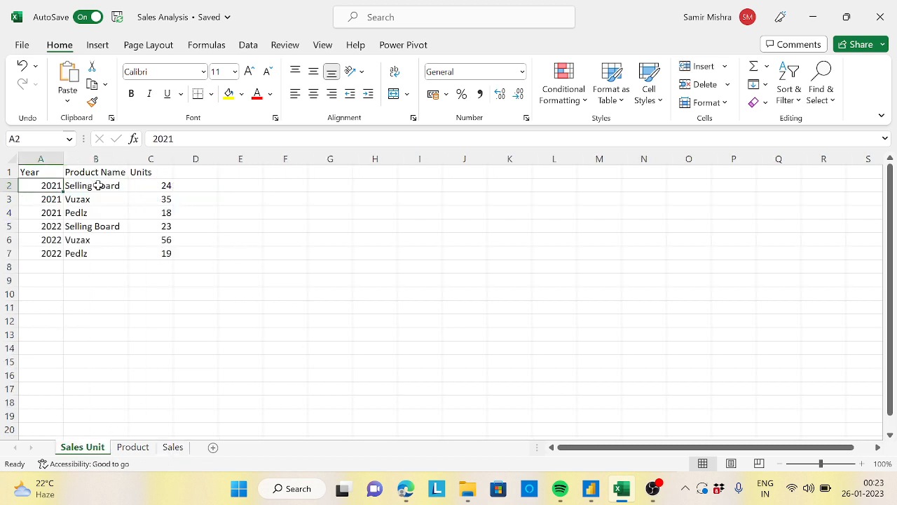
pyautogui.click(171, 447)
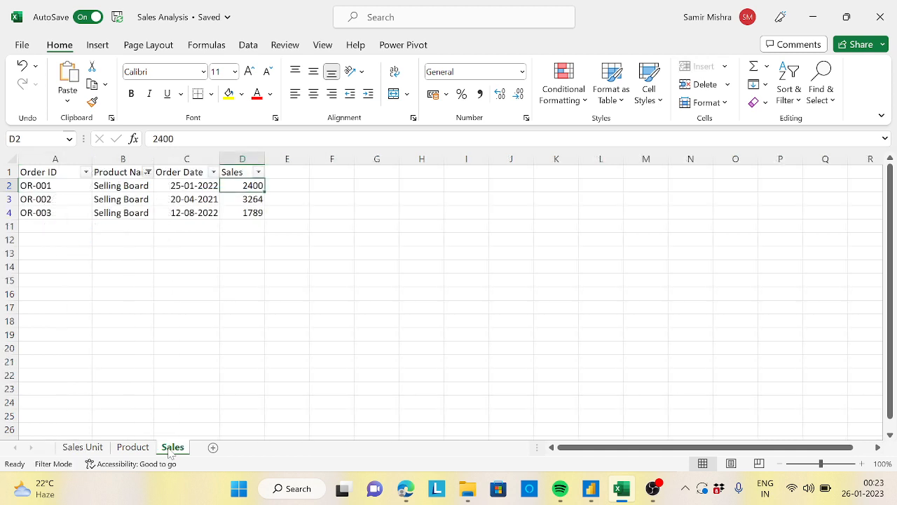
pyautogui.click(213, 172)
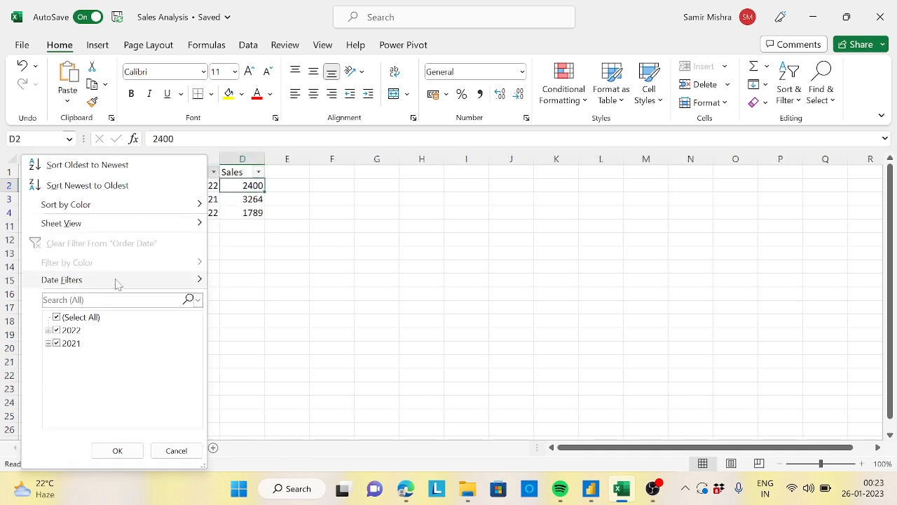
pyautogui.click(59, 317)
pyautogui.click(56, 343)
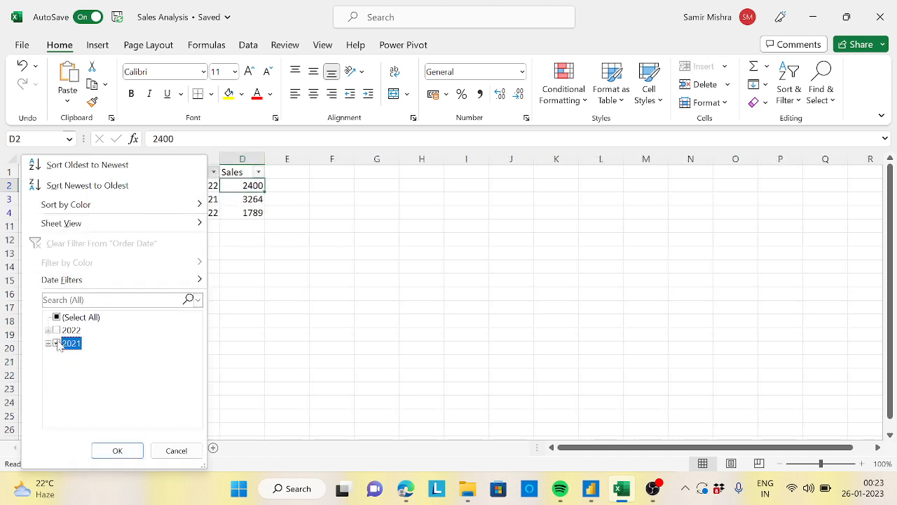
pyautogui.click(117, 450)
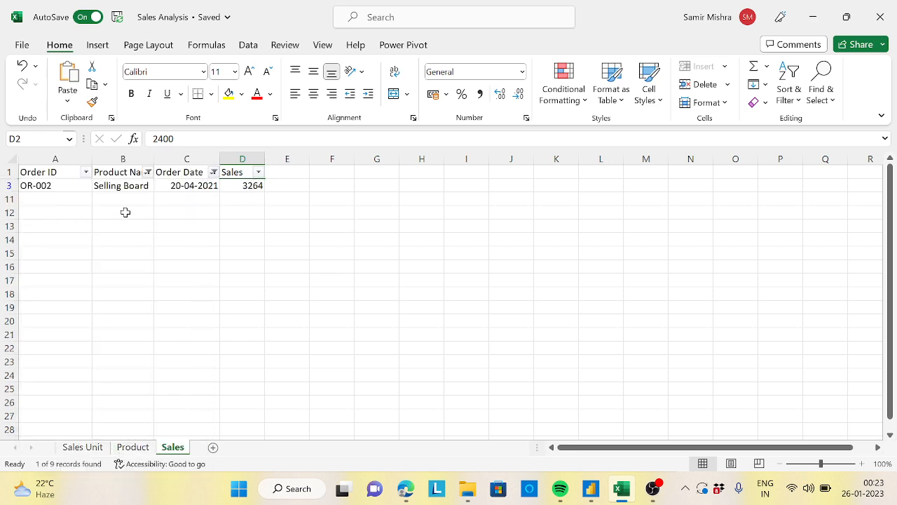
# Step: Compare the filtered Selling Board order's sales with its 2021 units on Sales Unit and the prices on the Product sheet
pyautogui.click(124, 188)
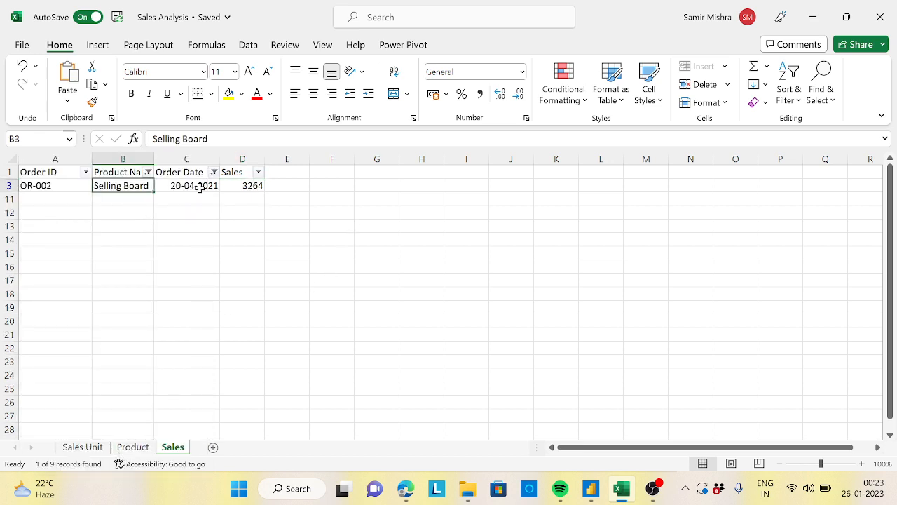
pyautogui.click(223, 188)
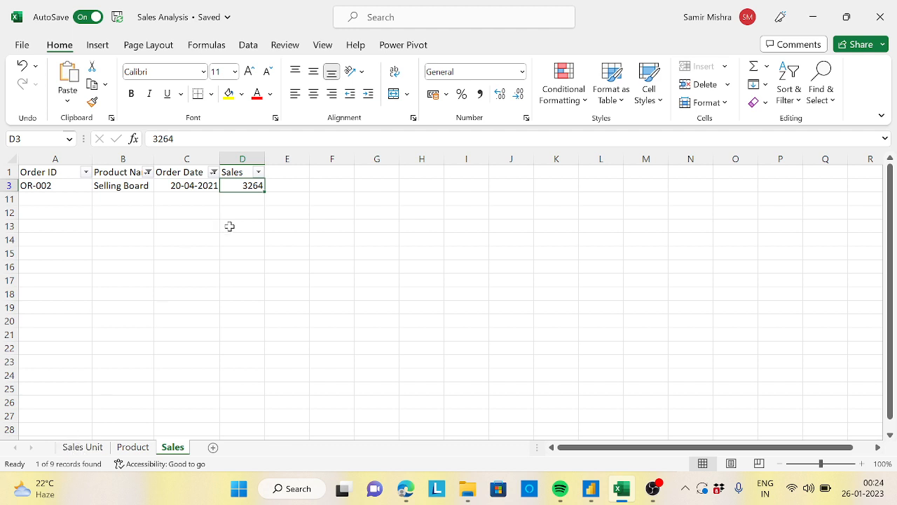
pyautogui.click(83, 446)
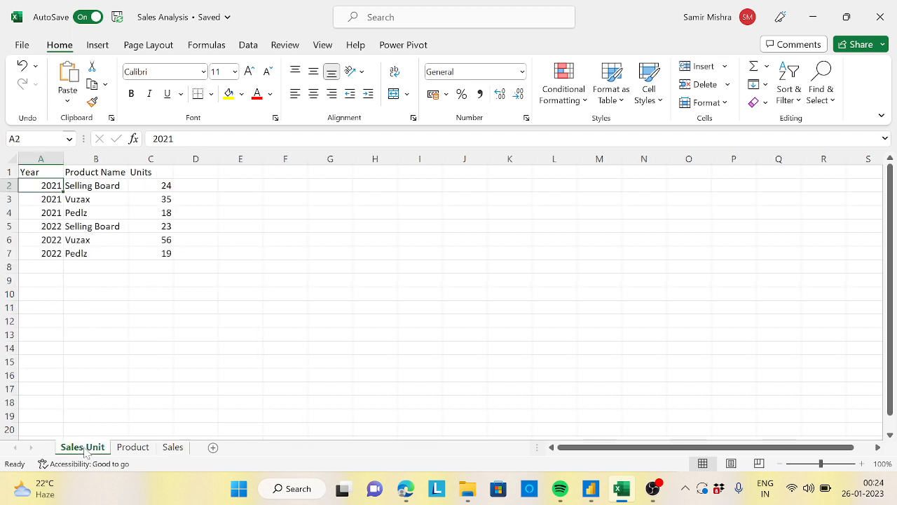
pyautogui.click(162, 186)
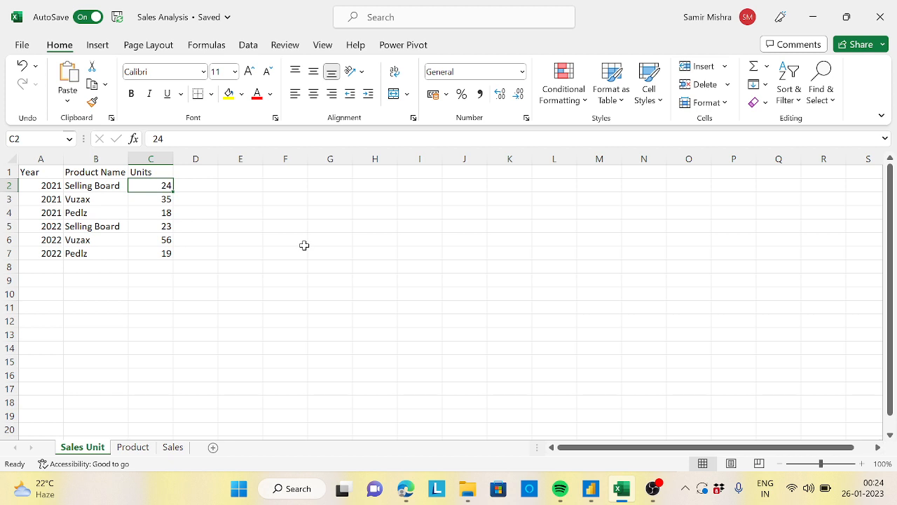
pyautogui.click(133, 447)
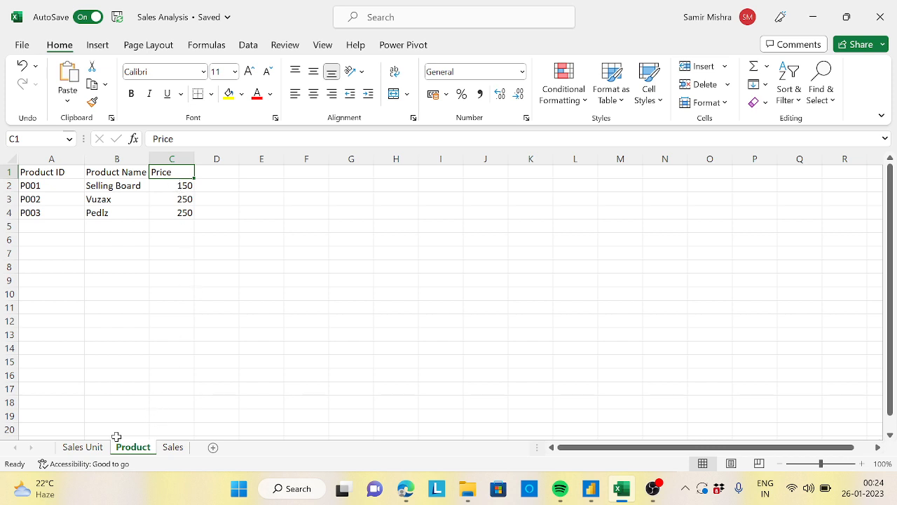
pyautogui.click(83, 447)
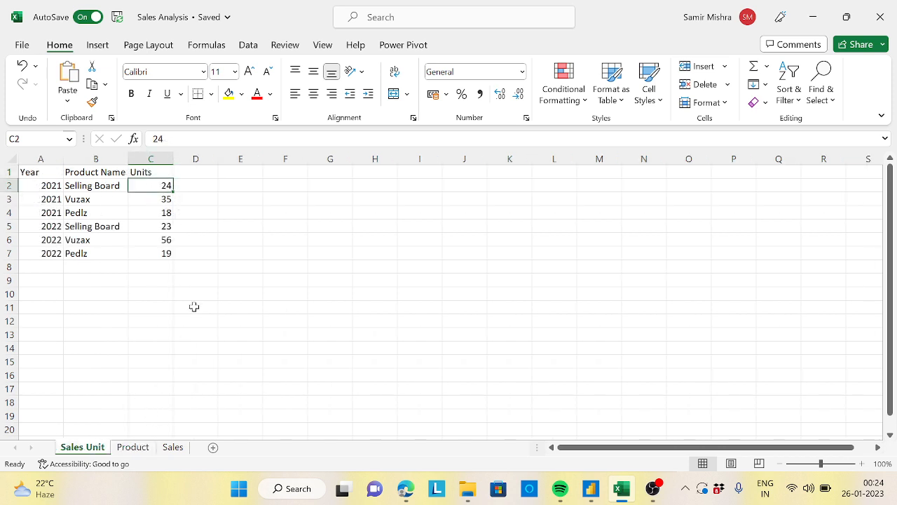
# Step: Clear the Product Name and Order Date filters on the Sales sheet
pyautogui.click(173, 448)
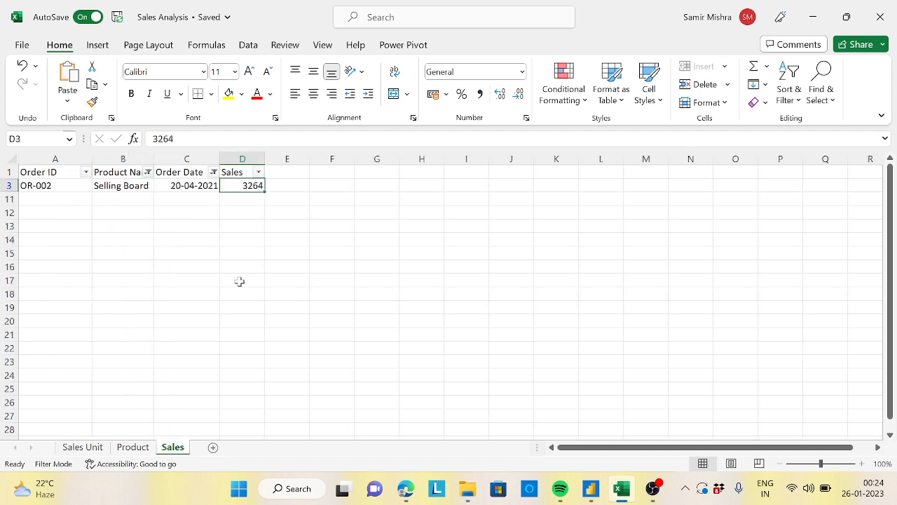
pyautogui.click(148, 172)
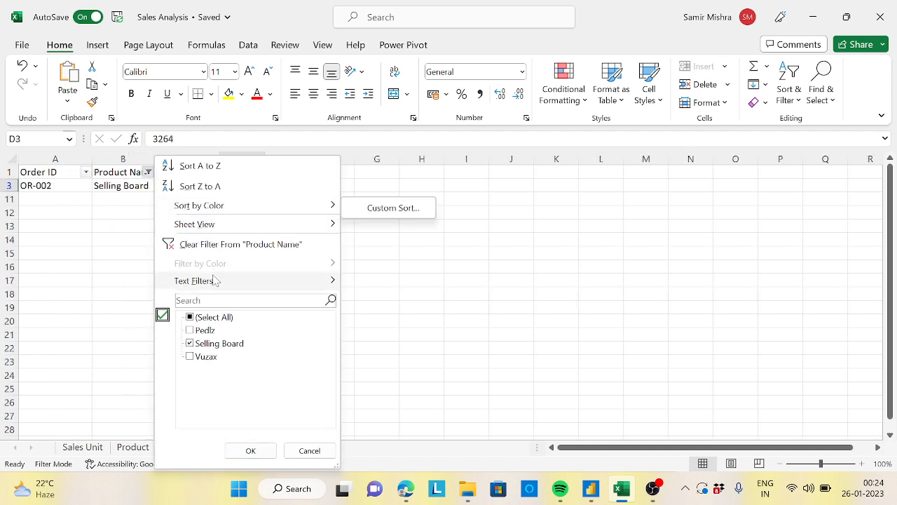
pyautogui.click(243, 246)
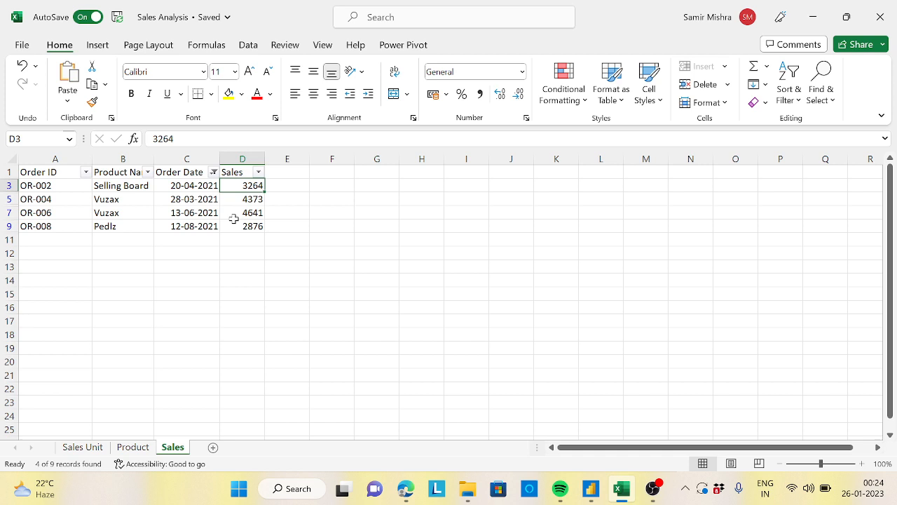
pyautogui.click(215, 172)
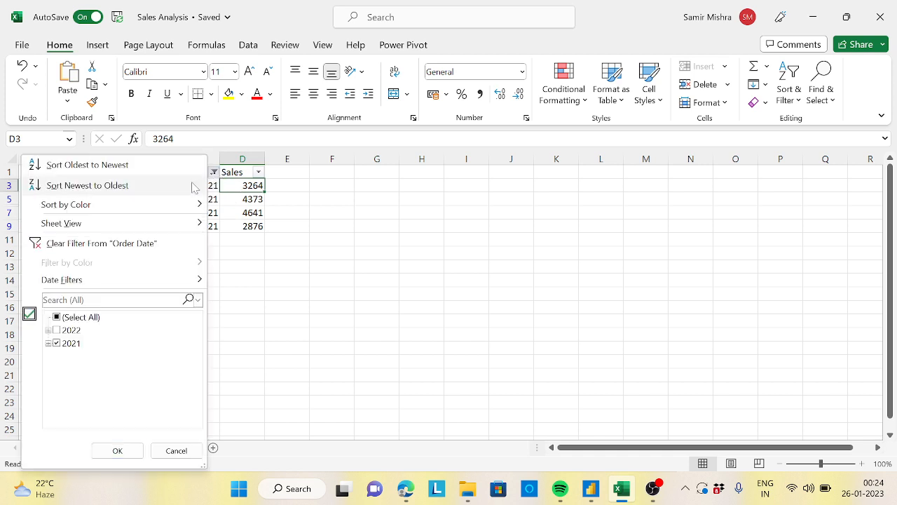
pyautogui.click(112, 244)
pyautogui.click(105, 439)
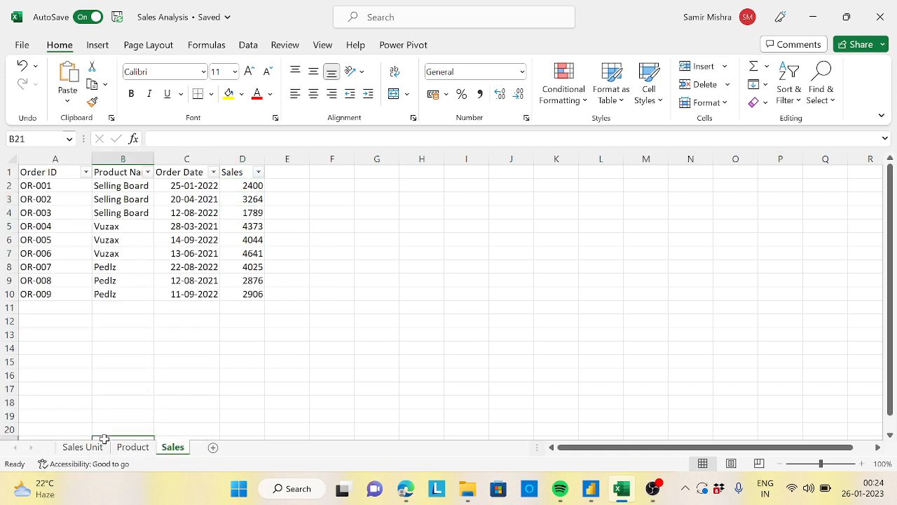
# Step: Review the Sales Unit and Product sheets once more and return to the Sales sheet
pyautogui.click(101, 448)
pyautogui.click(139, 448)
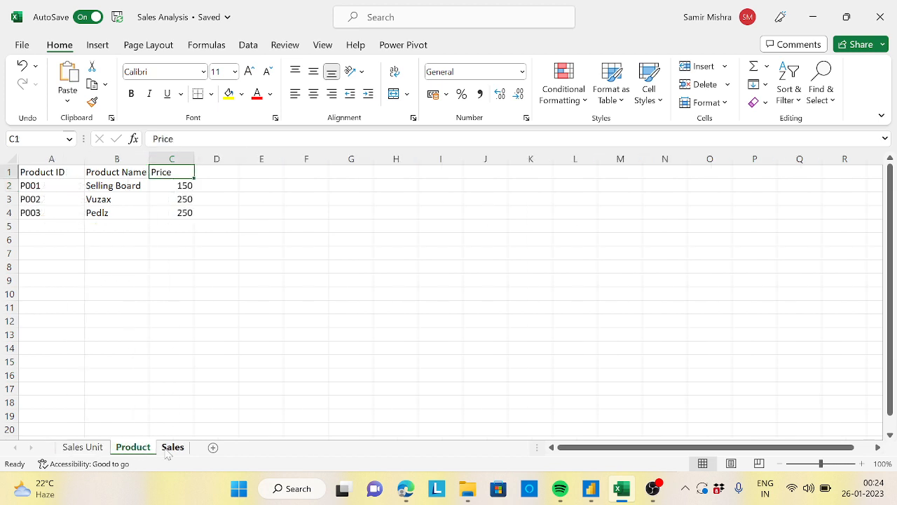
pyautogui.click(175, 449)
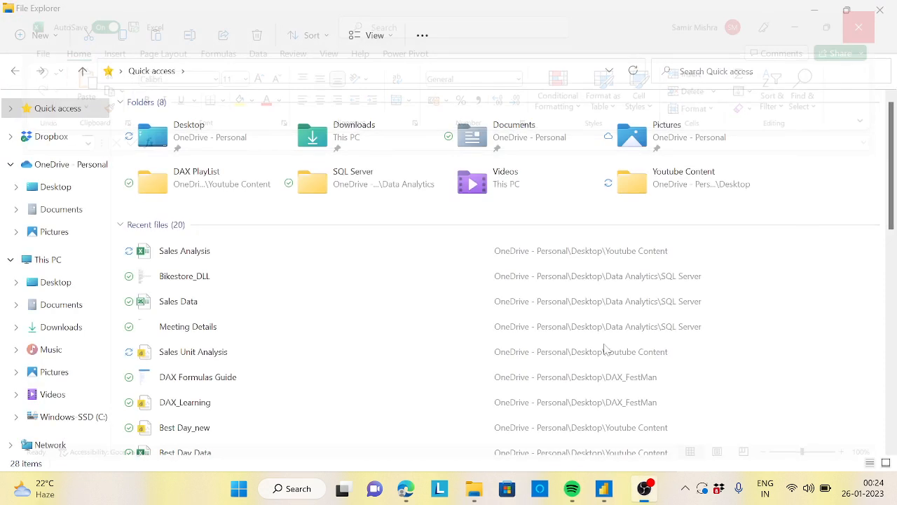
# Step: Switch to the Sales Unit Analysis file in Power BI Desktop and examine the data in its Sales and Calendar tables
pyautogui.click(609, 488)
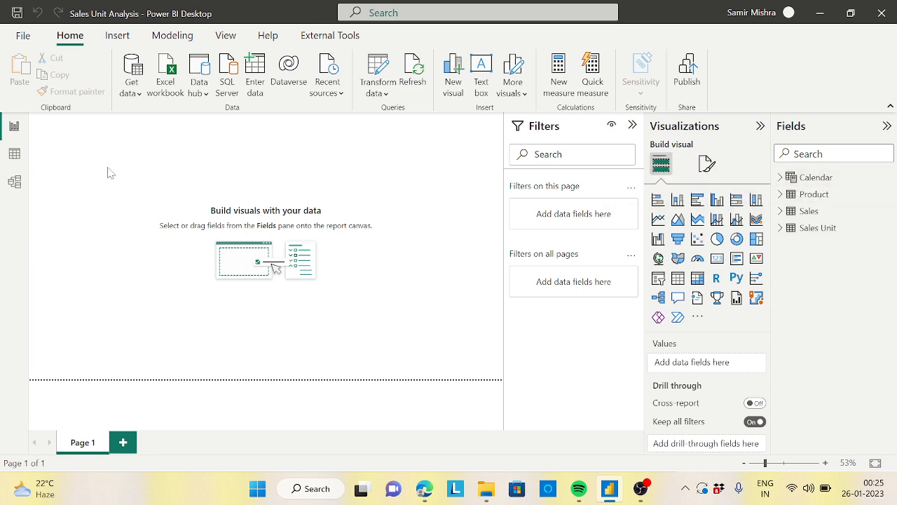
pyautogui.click(14, 153)
pyautogui.click(194, 155)
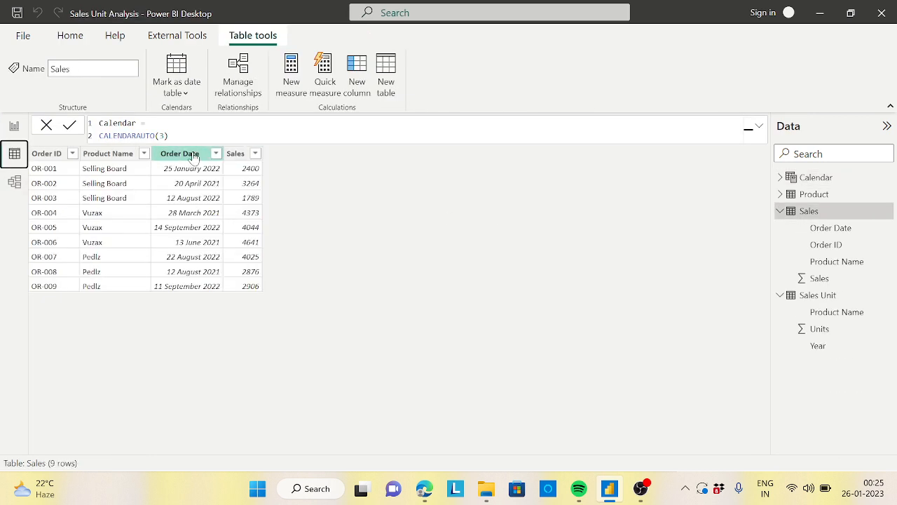
pyautogui.click(817, 177)
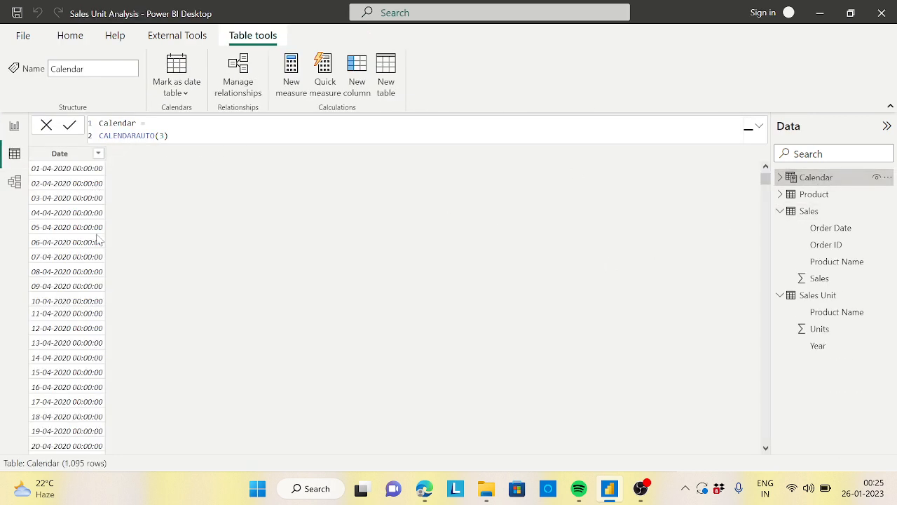
# Step: In the model diagram, lower the Sales table below Calendar and reposition the Product table between Sales Unit and Sales
pyautogui.click(16, 186)
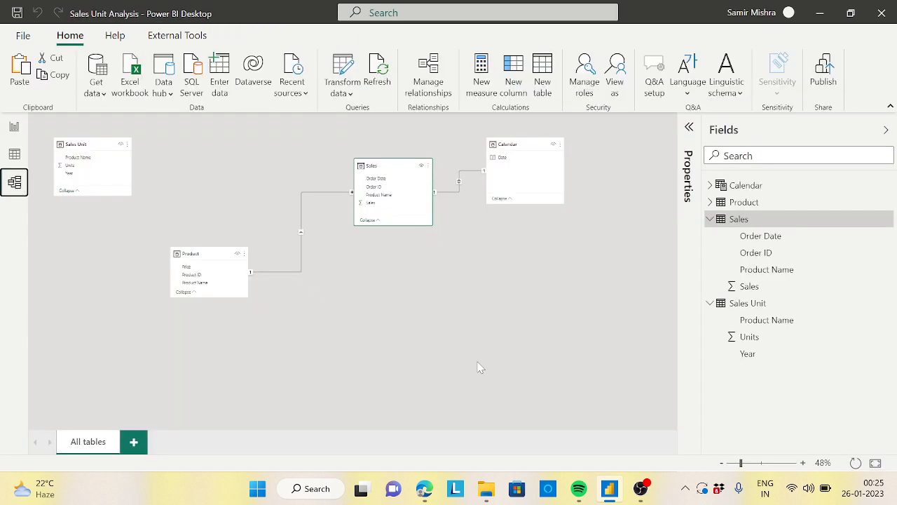
pyautogui.moveTo(397, 172); pyautogui.dragTo(401, 290)
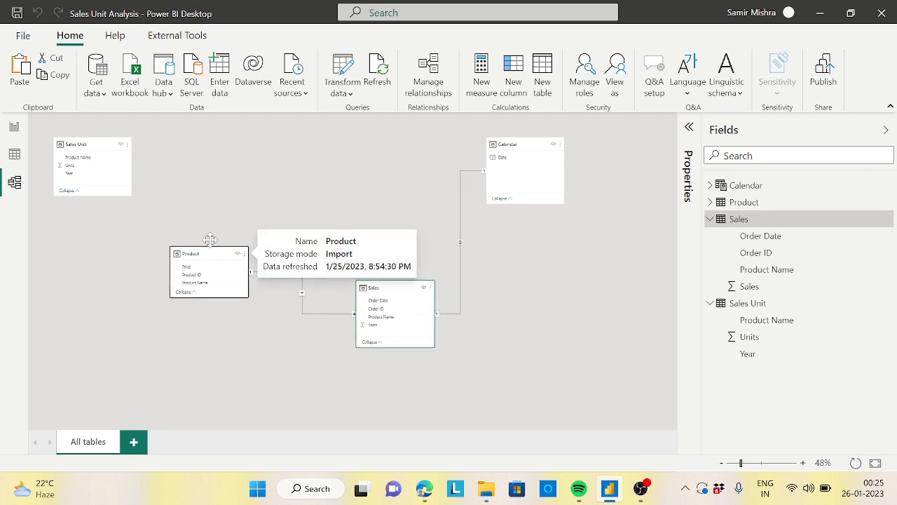
pyautogui.moveTo(211, 240); pyautogui.dragTo(241, 161)
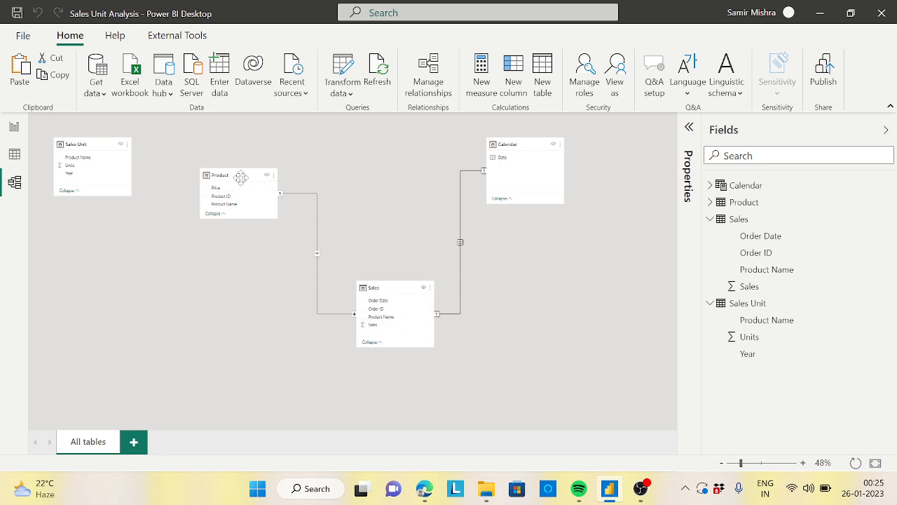
pyautogui.moveTo(240, 176); pyautogui.dragTo(237, 221)
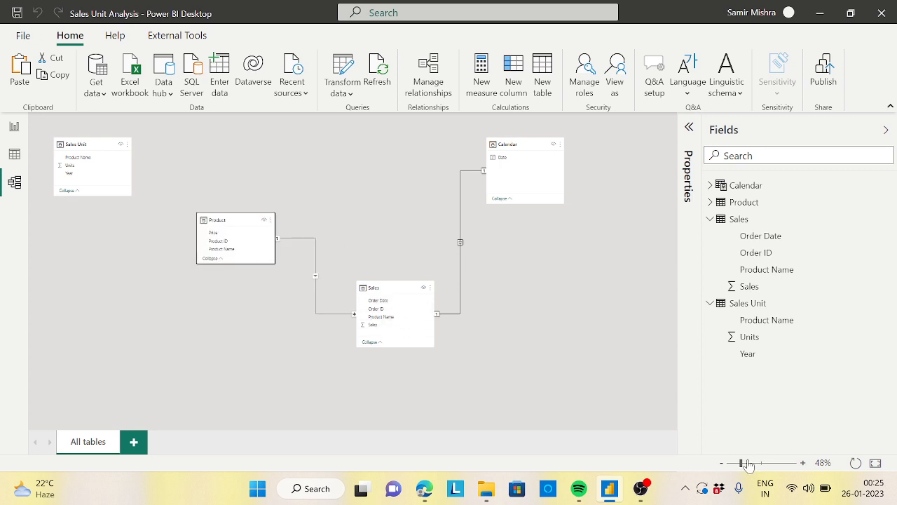
# Step: Set the model diagram zoom to 54% and rearrange the tables so Sales Unit sits above Product with space between them
pyautogui.moveTo(741, 464); pyautogui.dragTo(745, 466)
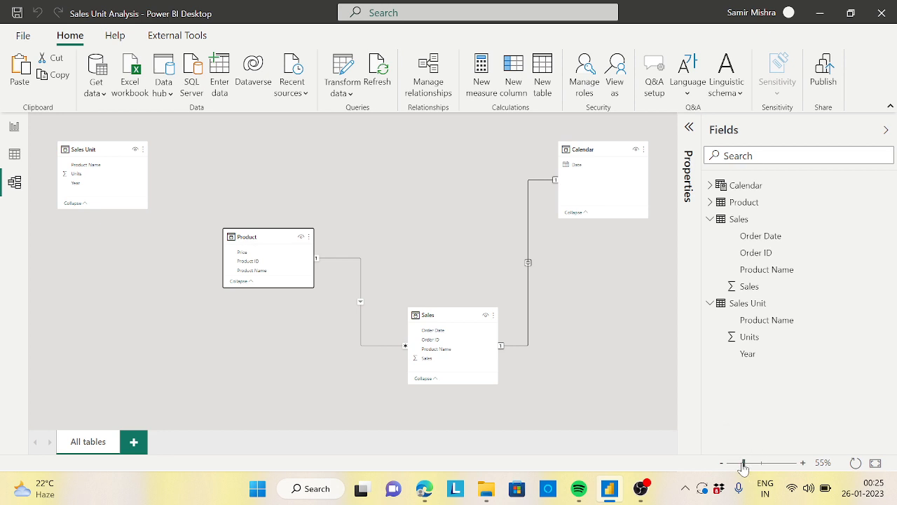
pyautogui.moveTo(743, 465); pyautogui.dragTo(741, 465)
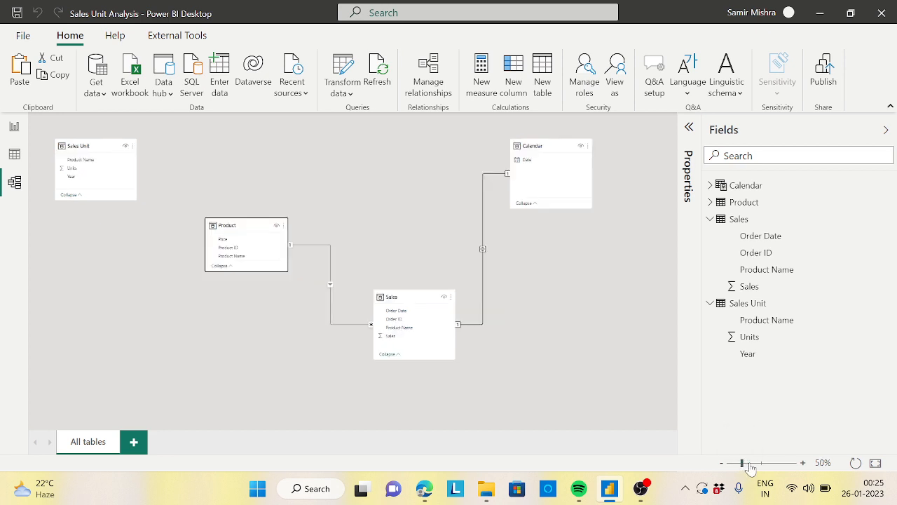
pyautogui.click(749, 464)
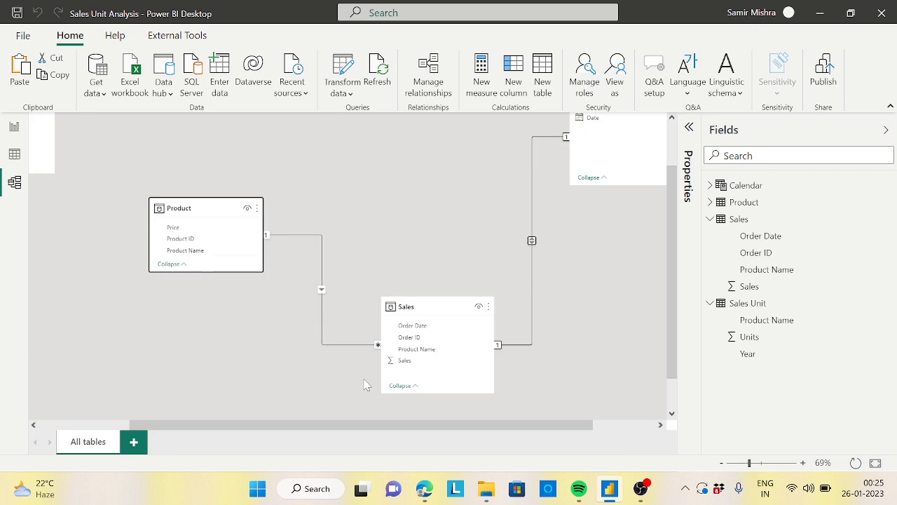
pyautogui.moveTo(327, 425); pyautogui.dragTo(283, 425)
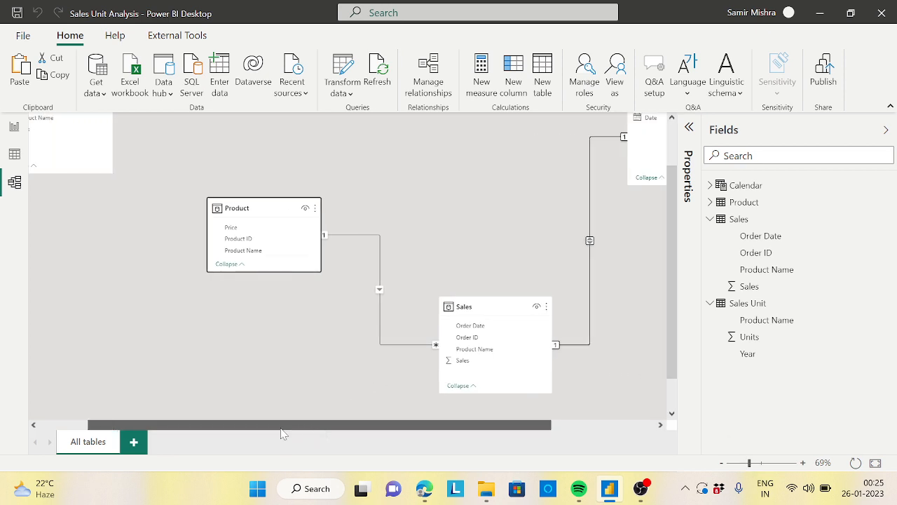
pyautogui.click(100, 157)
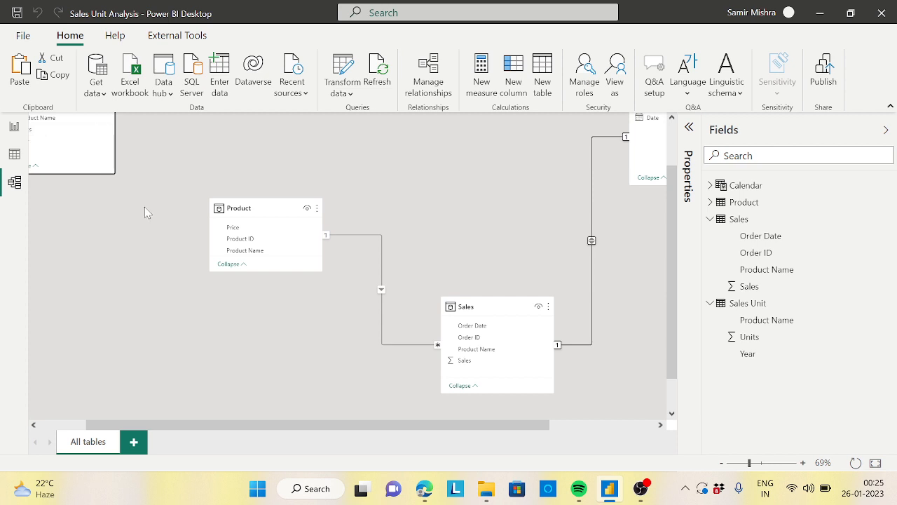
pyautogui.click(743, 463)
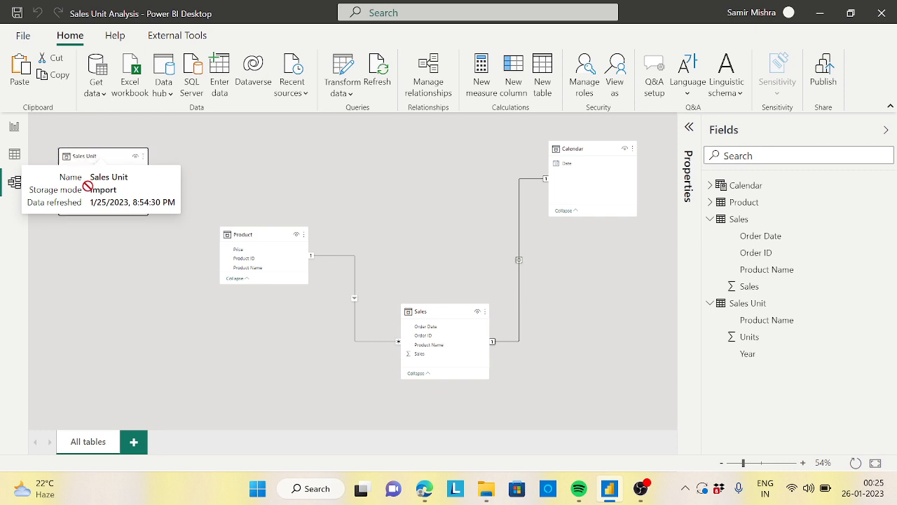
pyautogui.moveTo(77, 149); pyautogui.dragTo(123, 155)
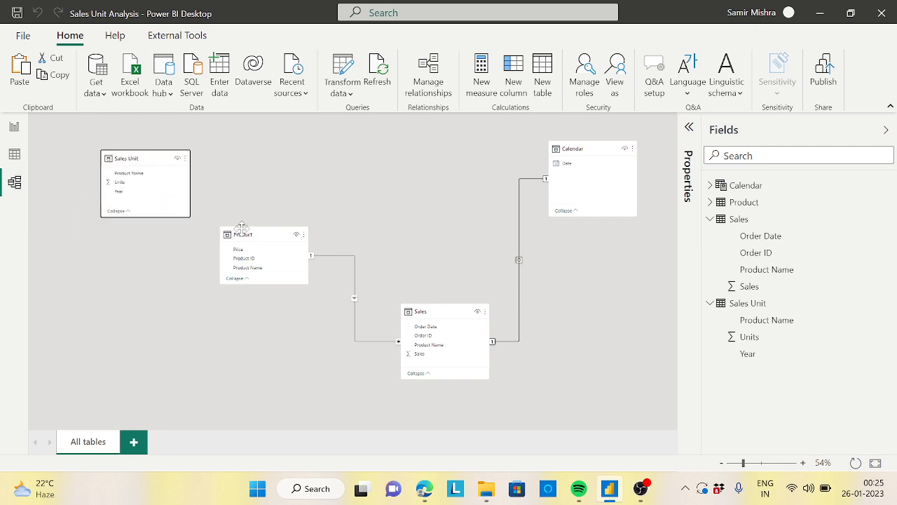
pyautogui.moveTo(243, 238); pyautogui.dragTo(222, 266)
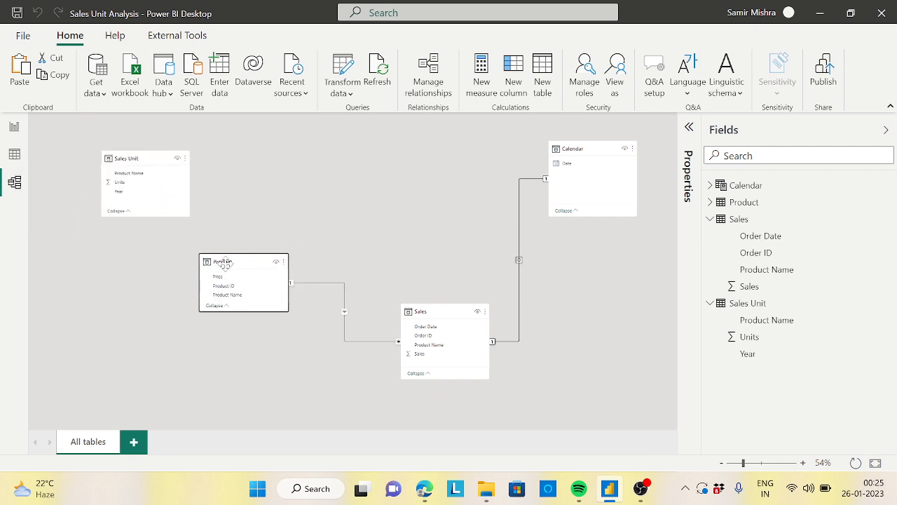
# Step: Relate Product to Sales Unit through their Product Name columns and review the relationship's cardinality and filter direction
pyautogui.click(135, 174)
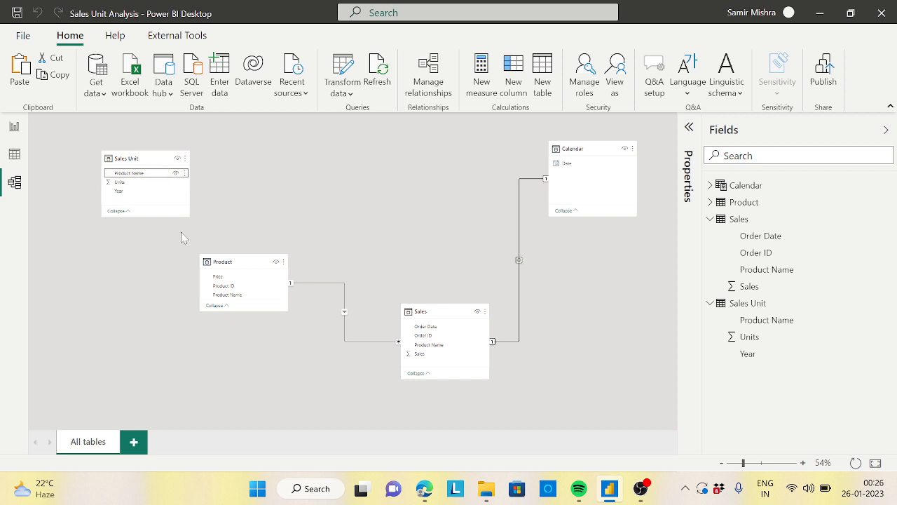
pyautogui.click(229, 296)
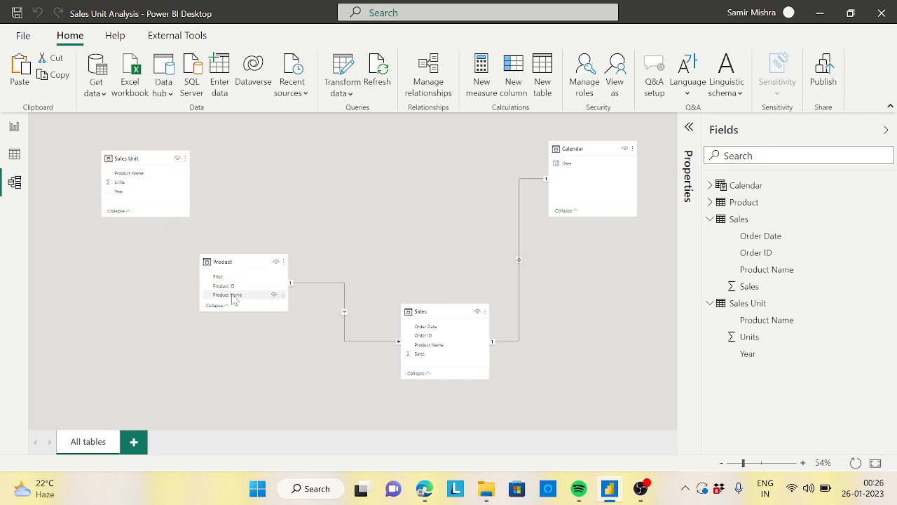
pyautogui.moveTo(235, 297); pyautogui.dragTo(137, 174)
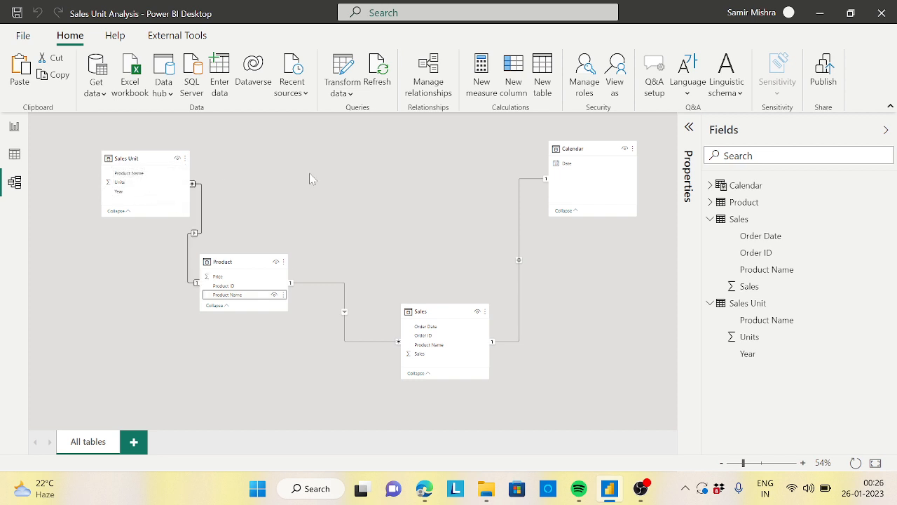
pyautogui.doubleClick(204, 208)
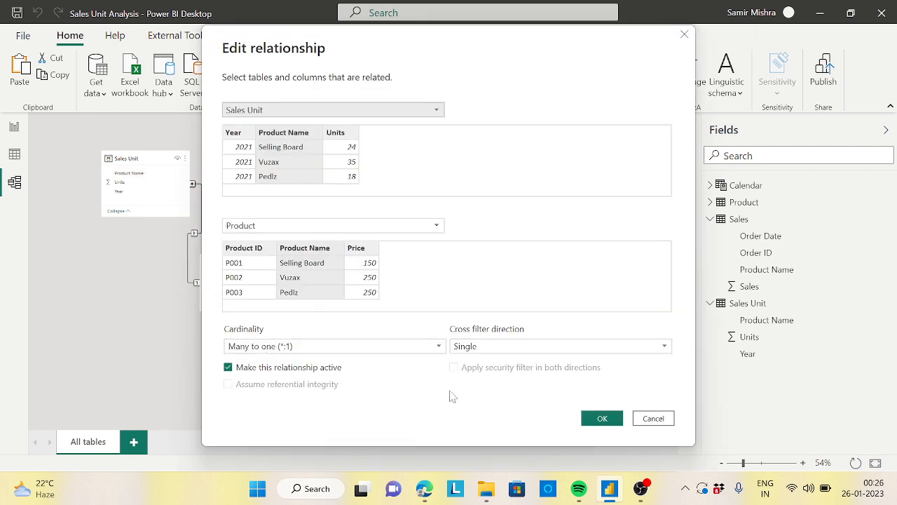
pyautogui.click(650, 419)
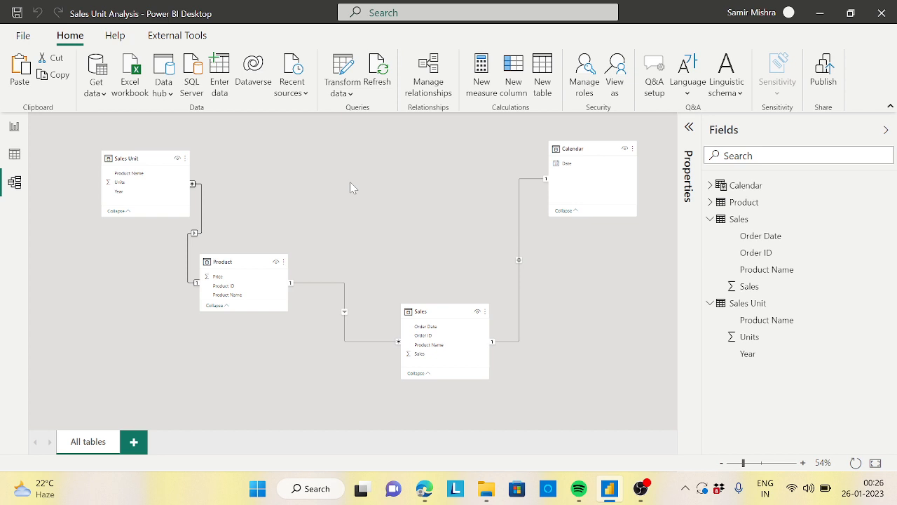
# Step: Delete the relationship between the Sales Unit and Product tables
pyautogui.rightClick(201, 218)
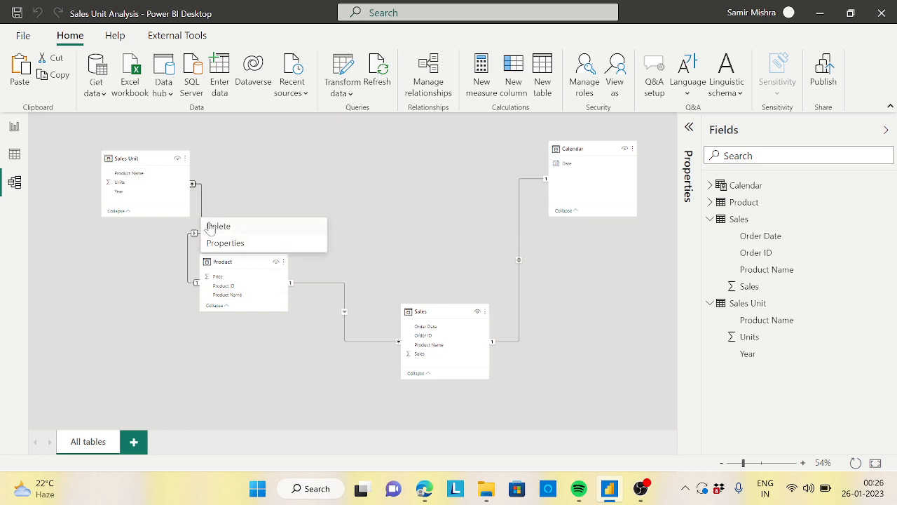
pyautogui.click(217, 227)
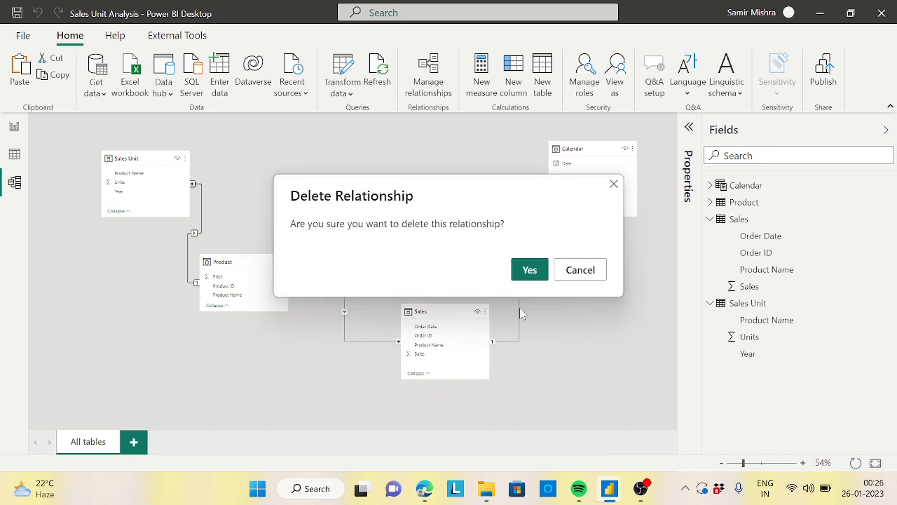
pyautogui.click(528, 269)
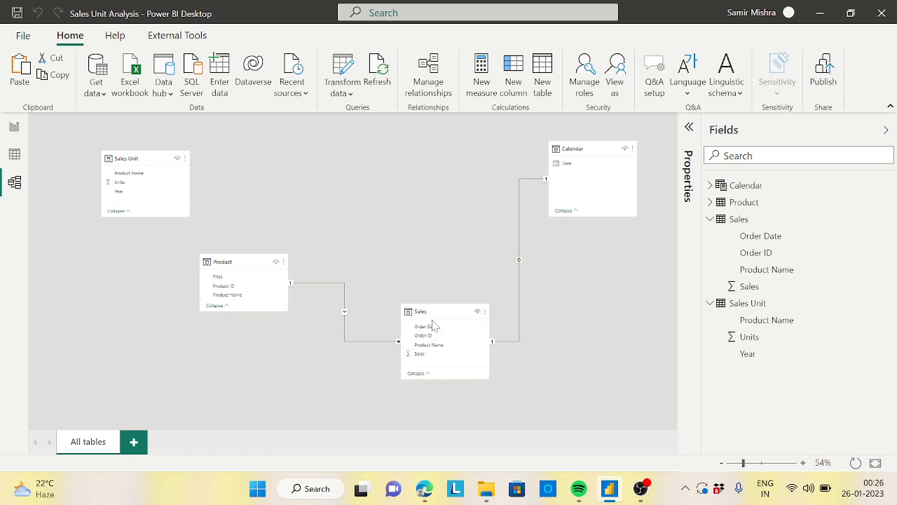
# Step: Move the Sales Unit table above Sales and try to relate the two tables through their Product Name columns
pyautogui.moveTo(152, 162); pyautogui.dragTo(382, 170)
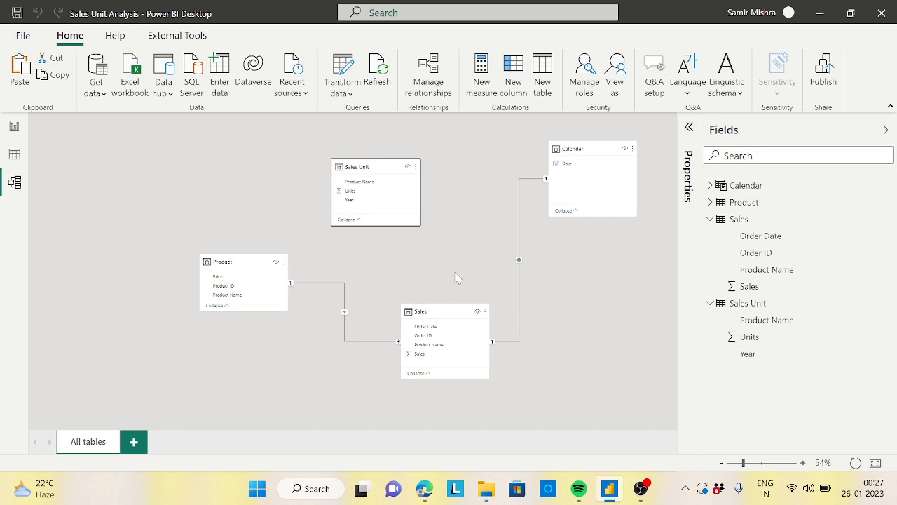
pyautogui.moveTo(376, 169)
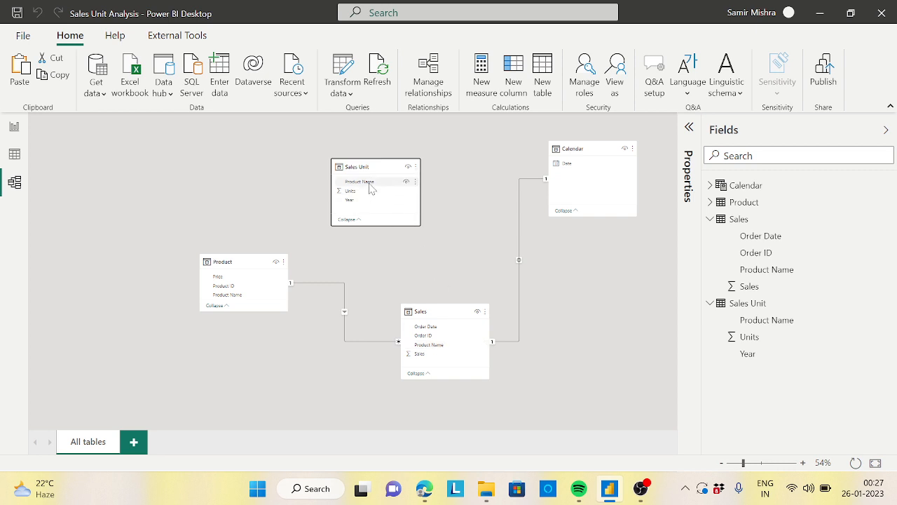
pyautogui.moveTo(370, 188); pyautogui.dragTo(431, 350)
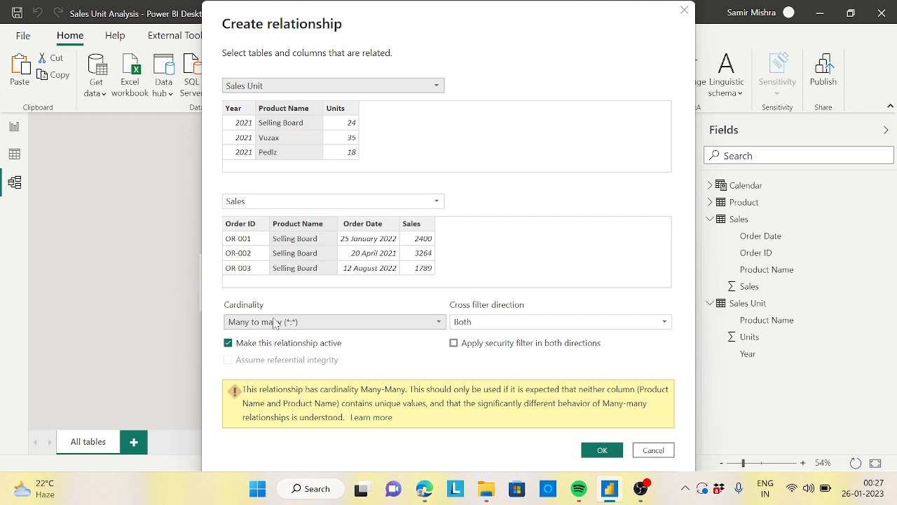
pyautogui.click(653, 450)
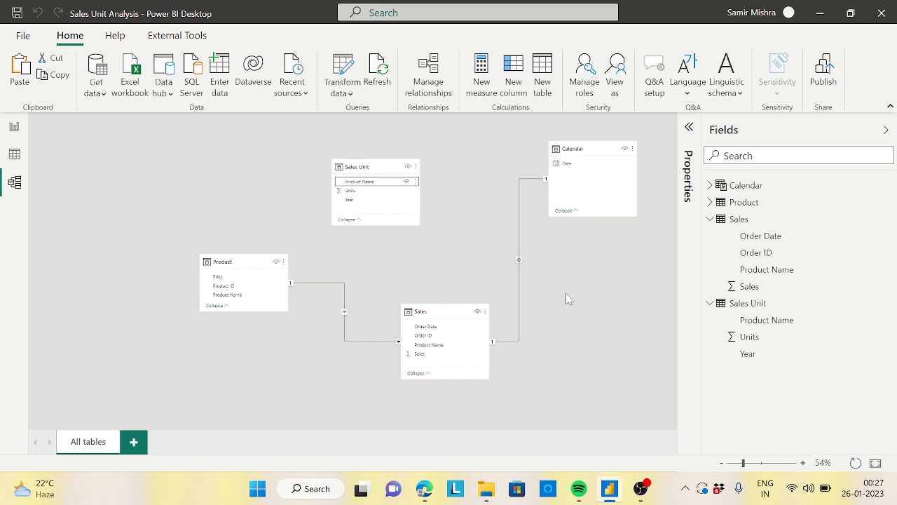
# Step: Add a calculated column to the Sales Unit table: Join = 'Sales Unit'[Year]&"-"&'Sales Unit'[Product Name]
pyautogui.click(14, 155)
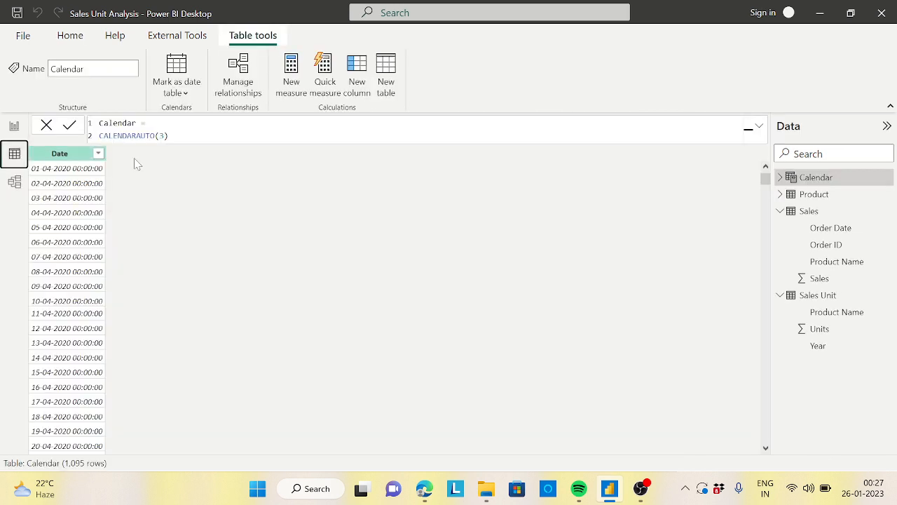
pyautogui.click(780, 211)
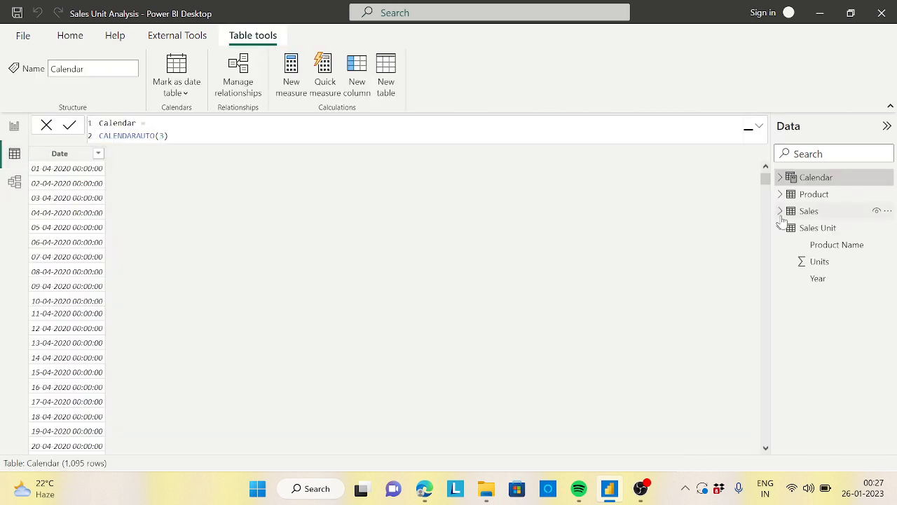
pyautogui.click(826, 229)
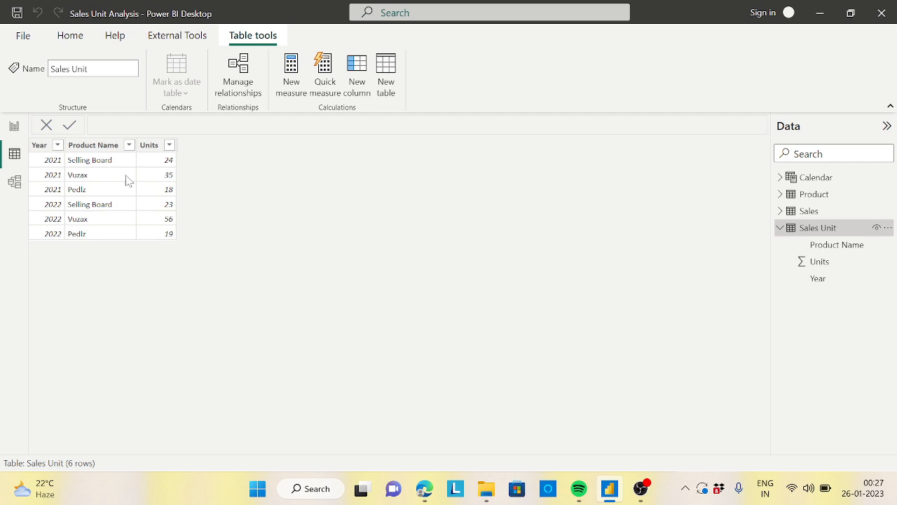
pyautogui.click(75, 147)
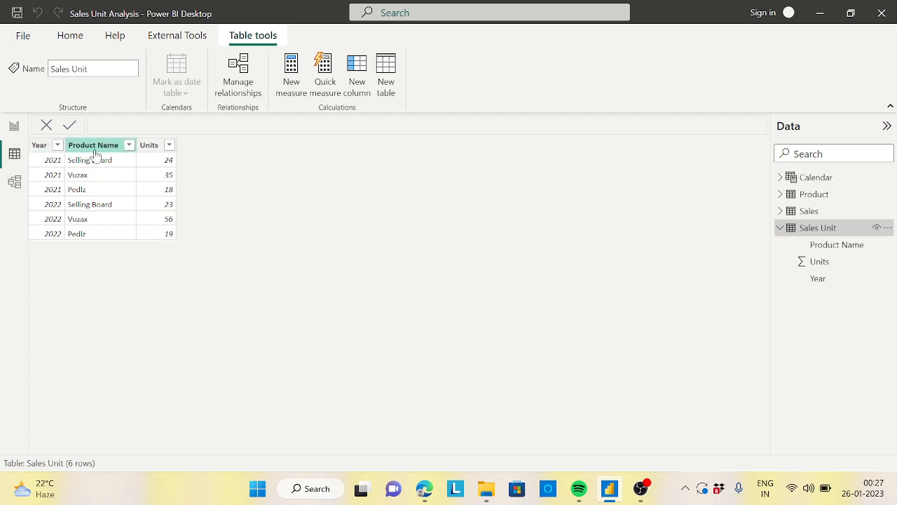
pyautogui.click(94, 161)
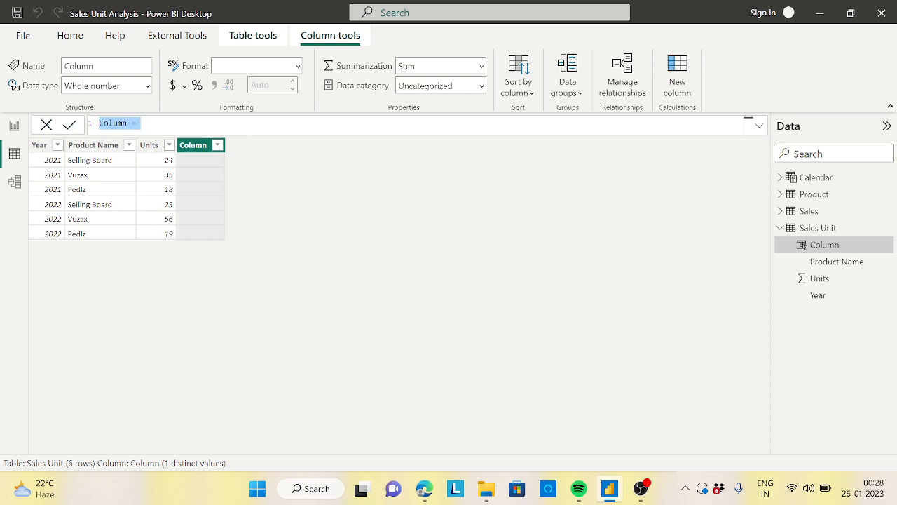
pyautogui.write('Join')
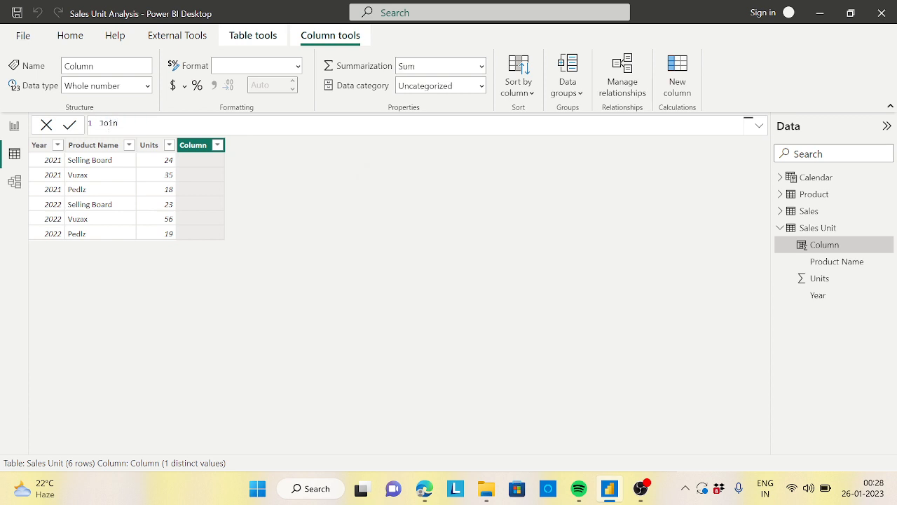
pyautogui.write('= year')
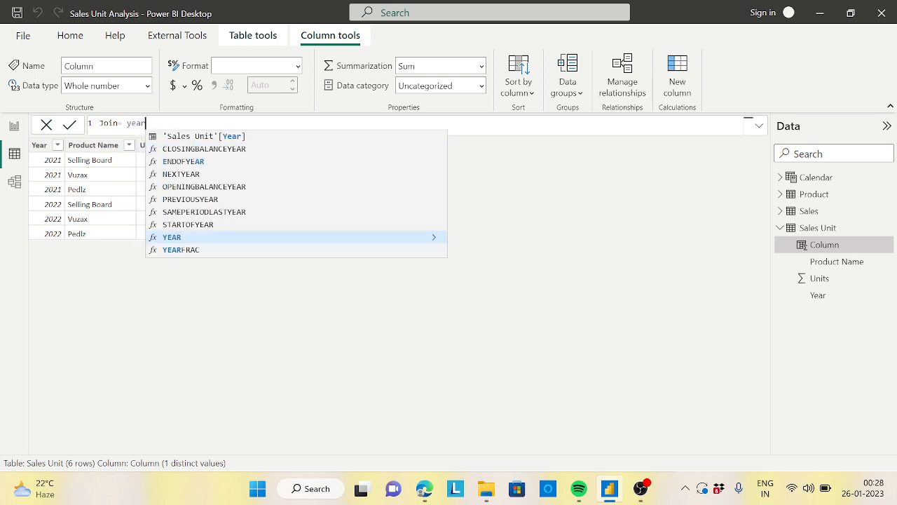
pyautogui.click(228, 138)
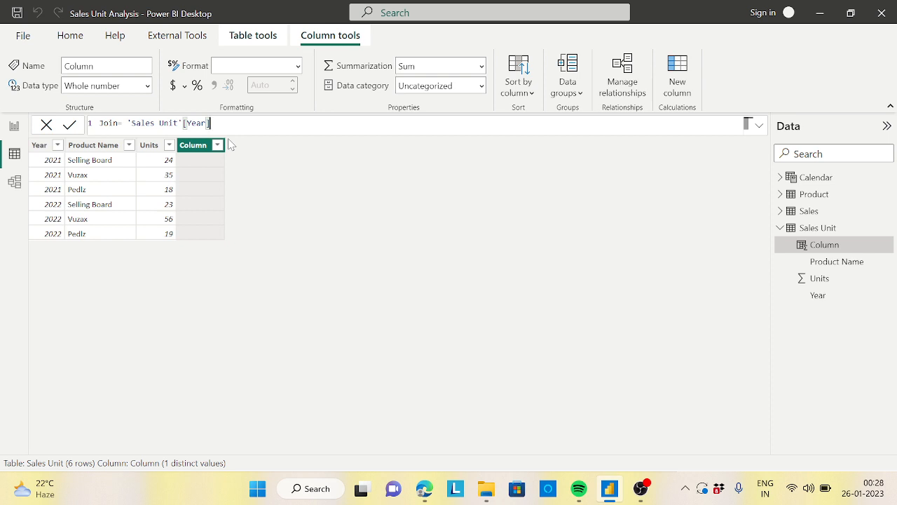
pyautogui.write('&"-"&pr')
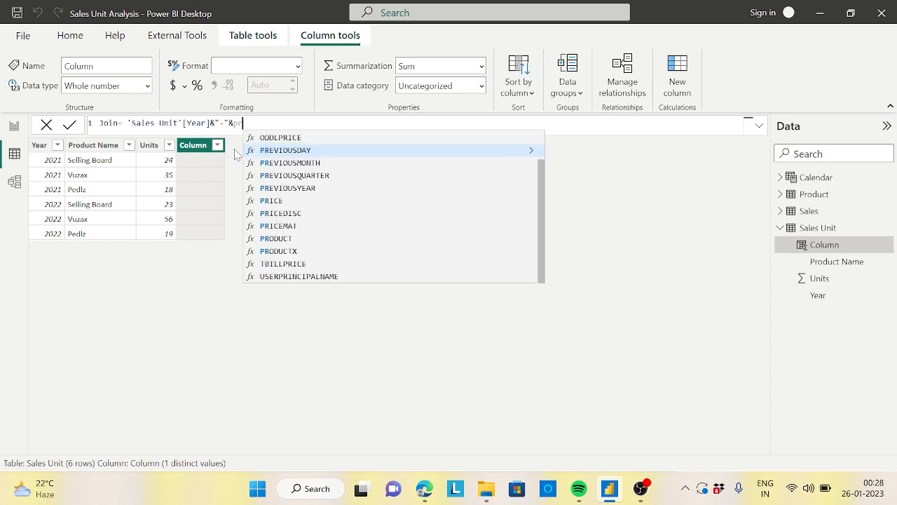
pyautogui.write('od')
pyautogui.click(340, 136)
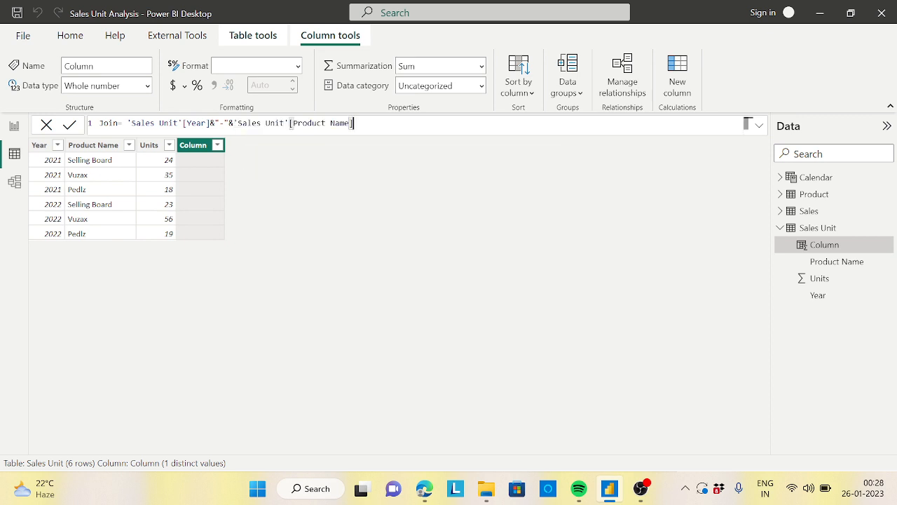
pyautogui.press('Return')
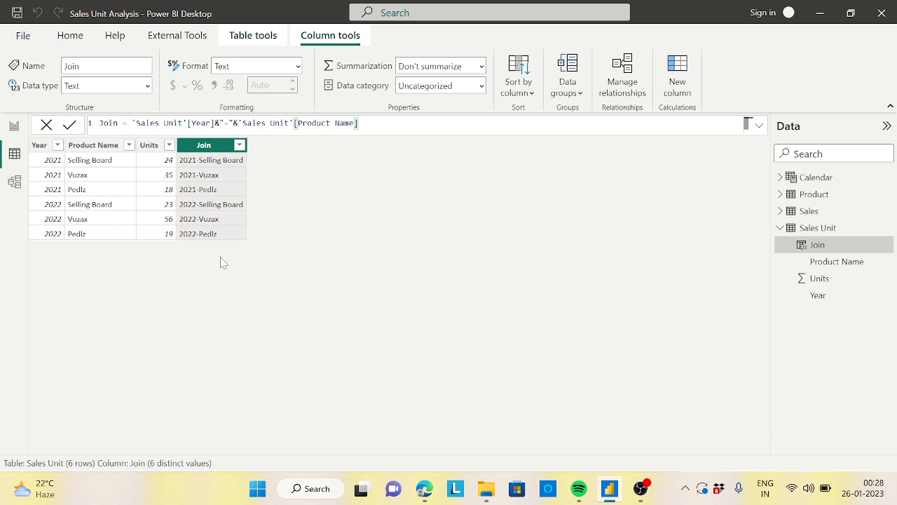
# Step: Add a calculated column to the Sales table: Join = YEAR(Sales[Order Date])&"-"&Sales[Product Name]
pyautogui.click(781, 227)
pyautogui.click(780, 211)
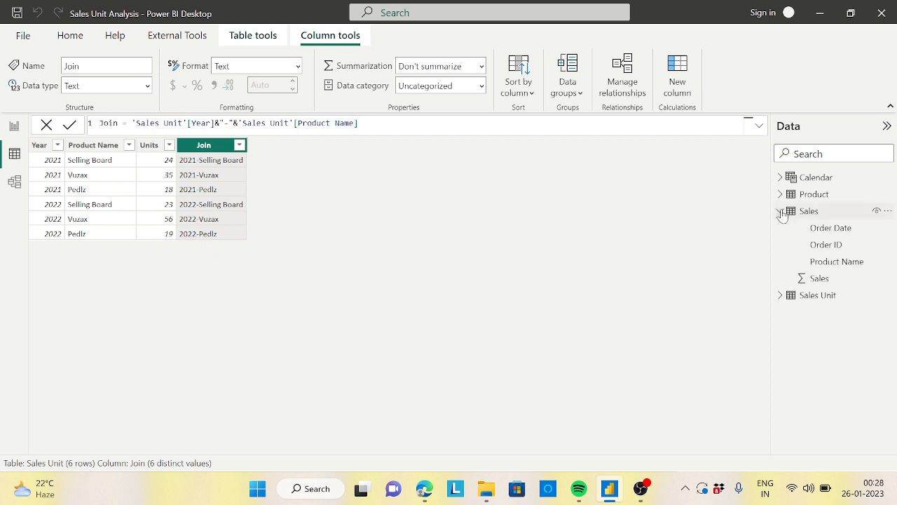
pyautogui.click(788, 211)
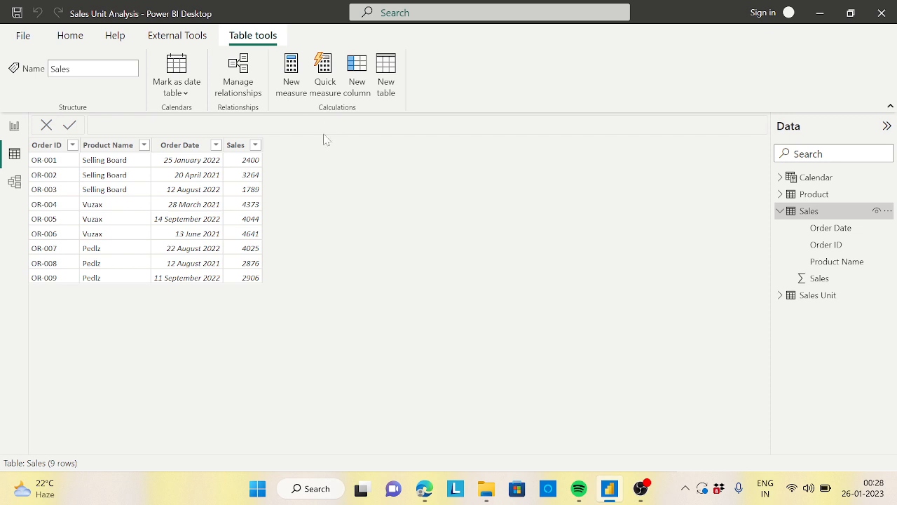
pyautogui.click(359, 71)
pyautogui.write('Joi')
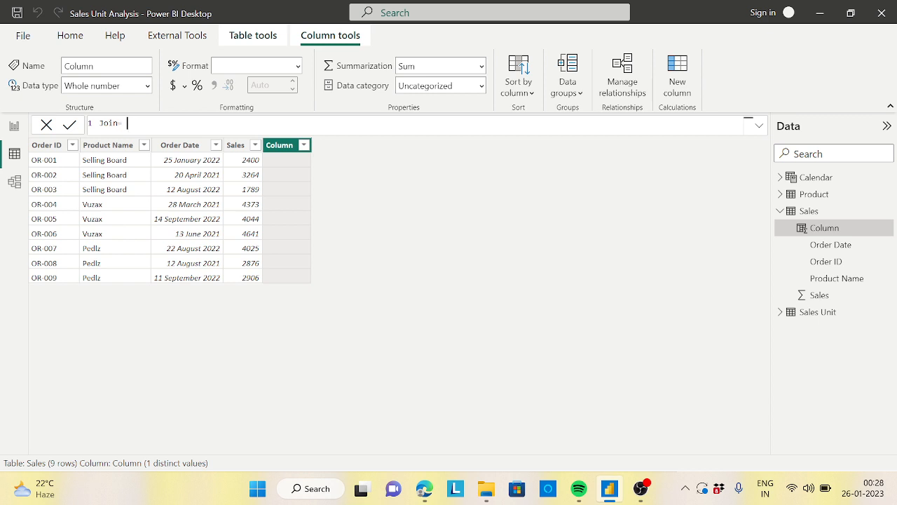
pyautogui.write('n = year')
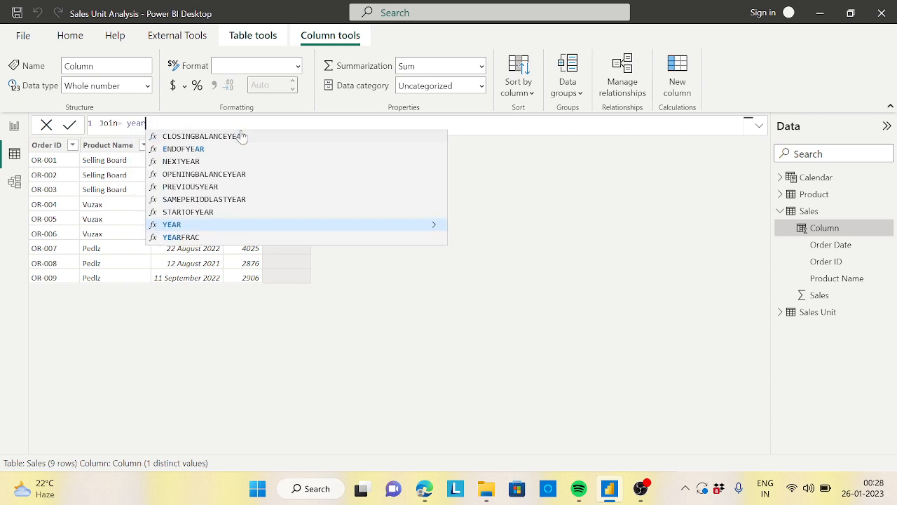
pyautogui.press('Tab')
pyautogui.write('orde')
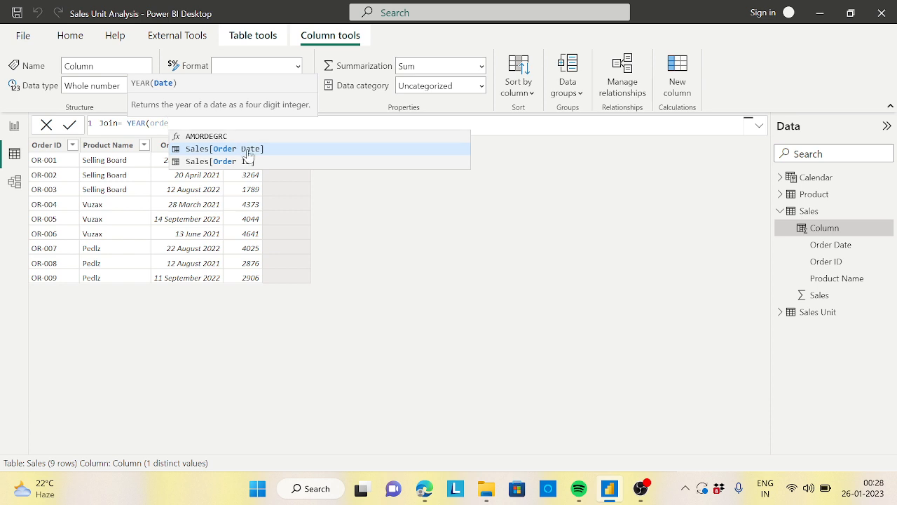
pyautogui.press('Tab')
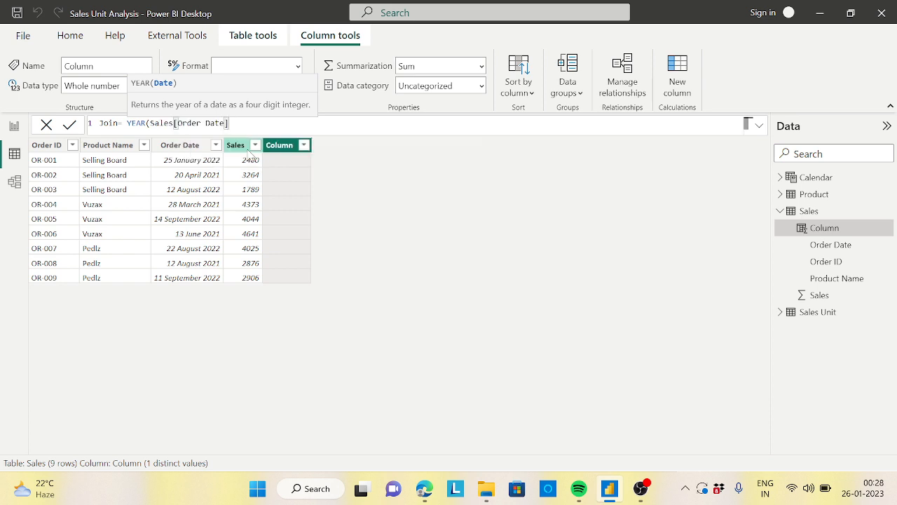
pyautogui.write(')')
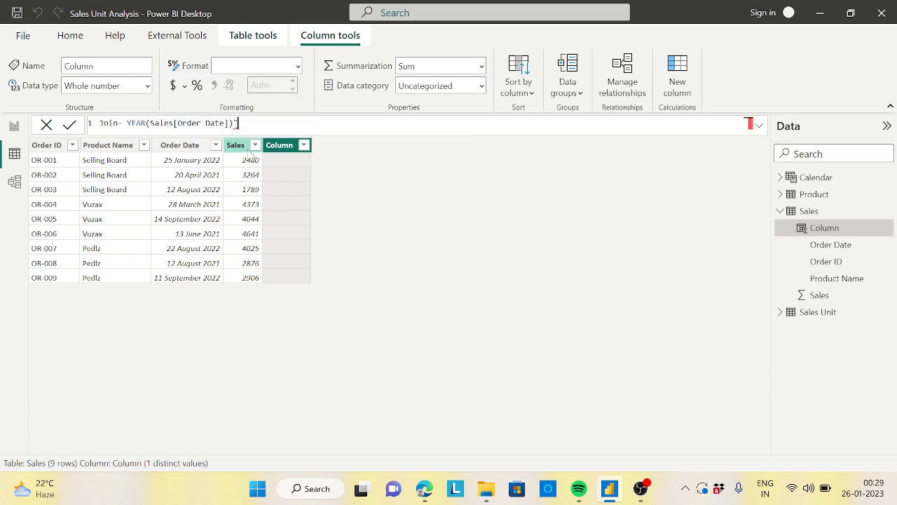
pyautogui.write('&"-"')
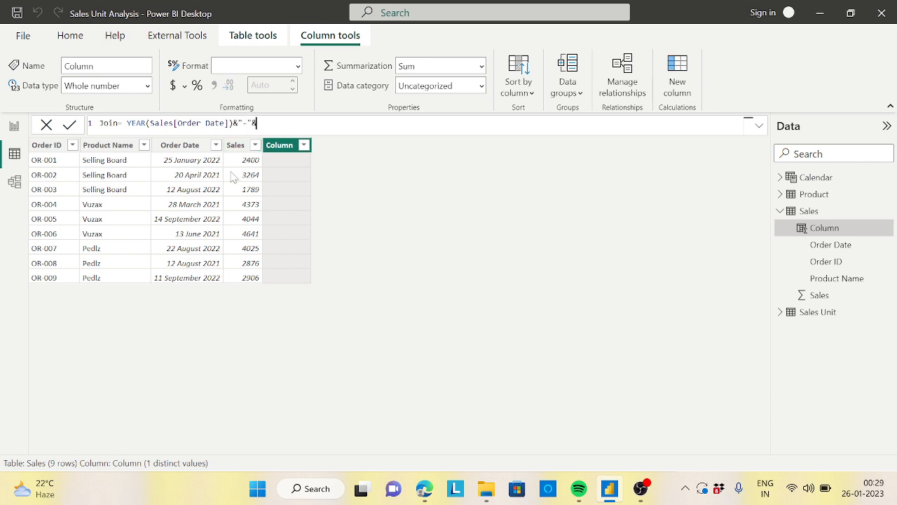
pyautogui.write('&prod')
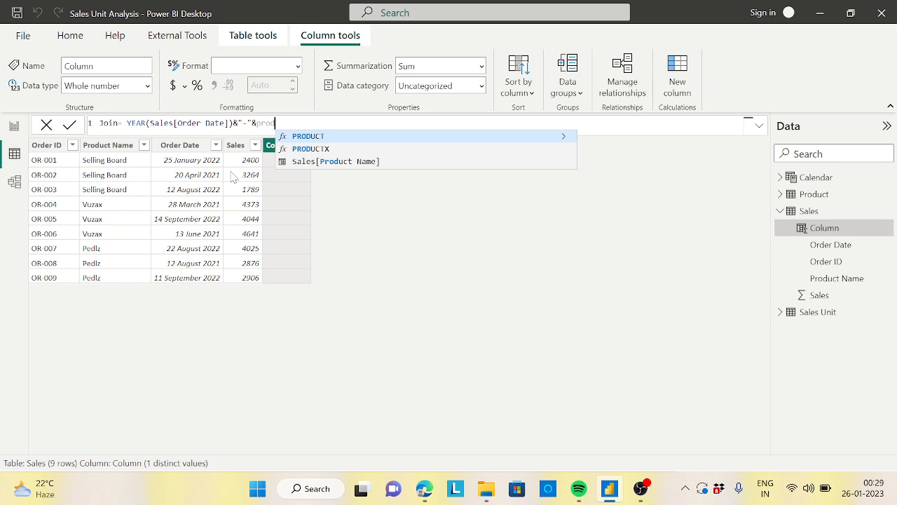
pyautogui.click(333, 164)
pyautogui.press('Return')
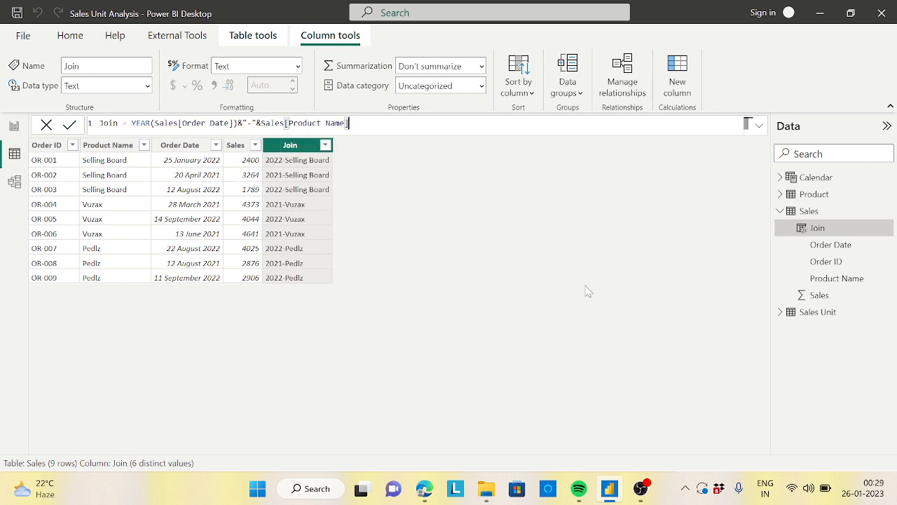
# Step: Try to link the Join column of Sales to the Join column of Sales Unit directly in the model diagram
pyautogui.click(14, 182)
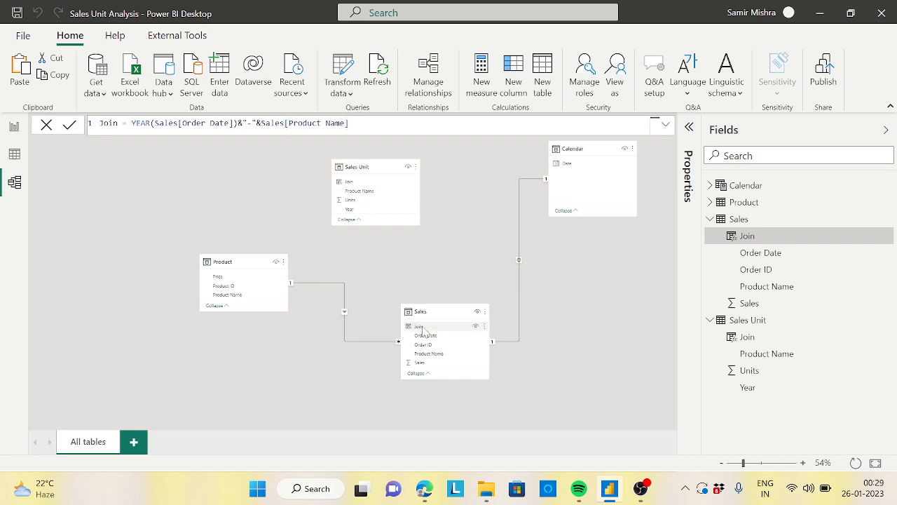
pyautogui.moveTo(424, 327); pyautogui.dragTo(363, 180)
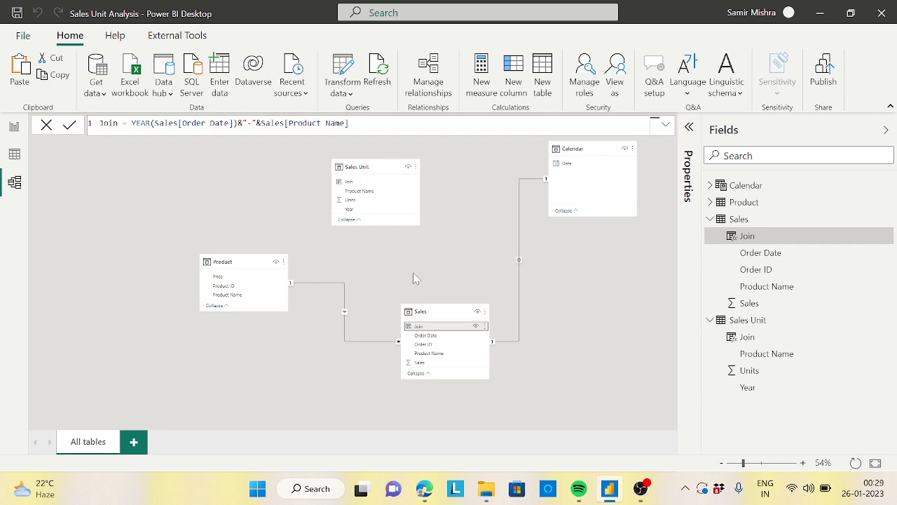
pyautogui.moveTo(420, 327); pyautogui.dragTo(356, 180)
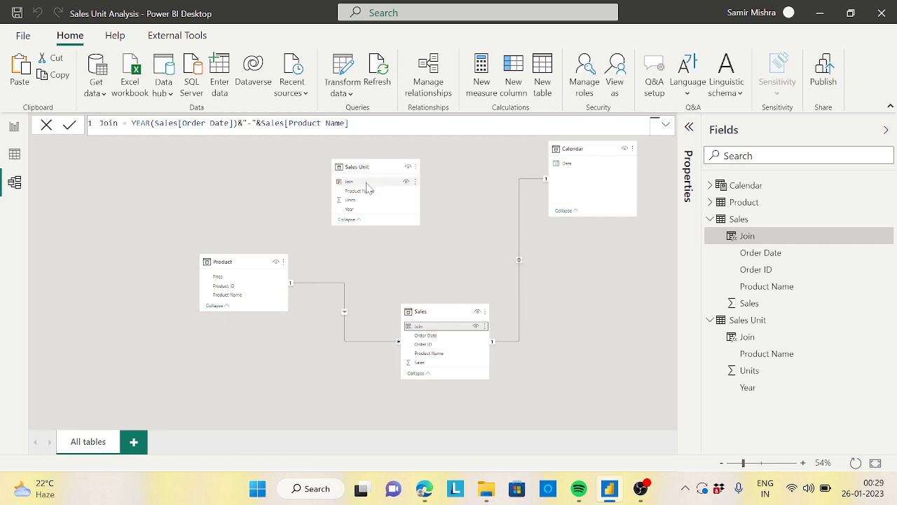
# Step: Create an active many-to-one relationship from Sales to Sales Unit on their Join columns, with single cross filter direction
pyautogui.click(441, 91)
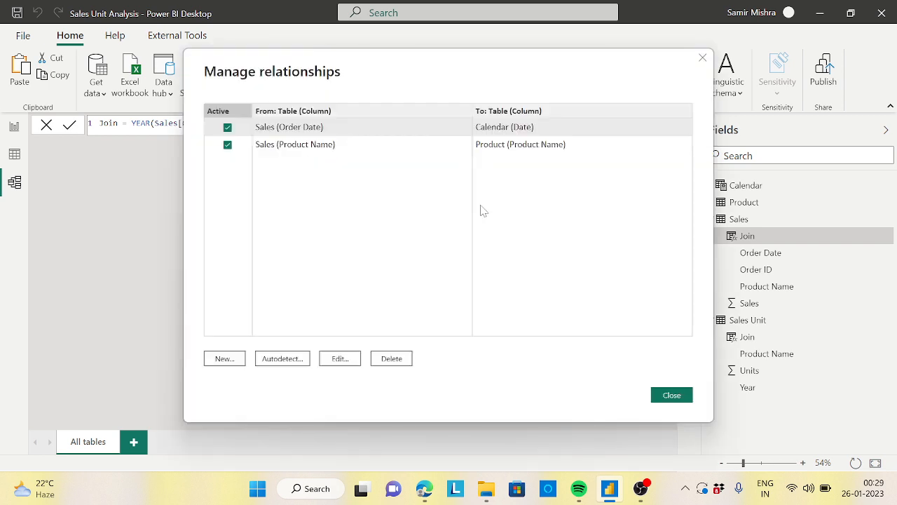
pyautogui.click(226, 358)
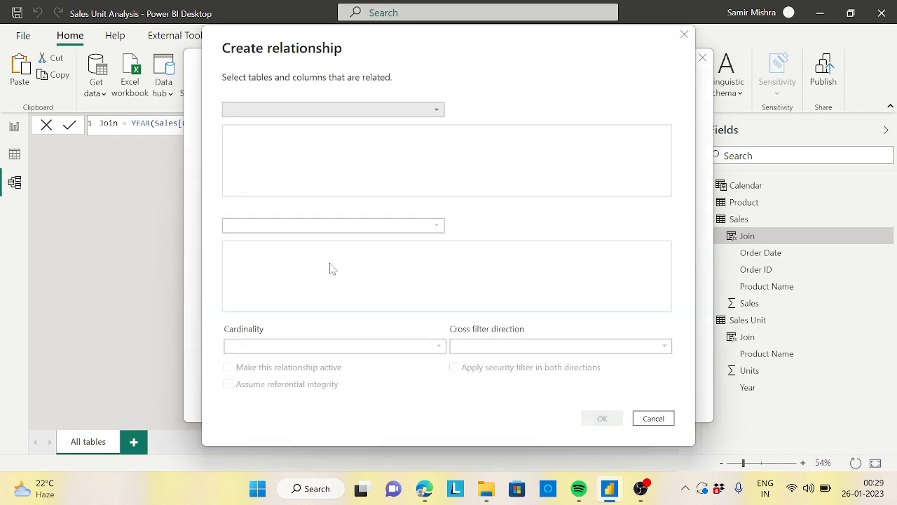
pyautogui.click(439, 109)
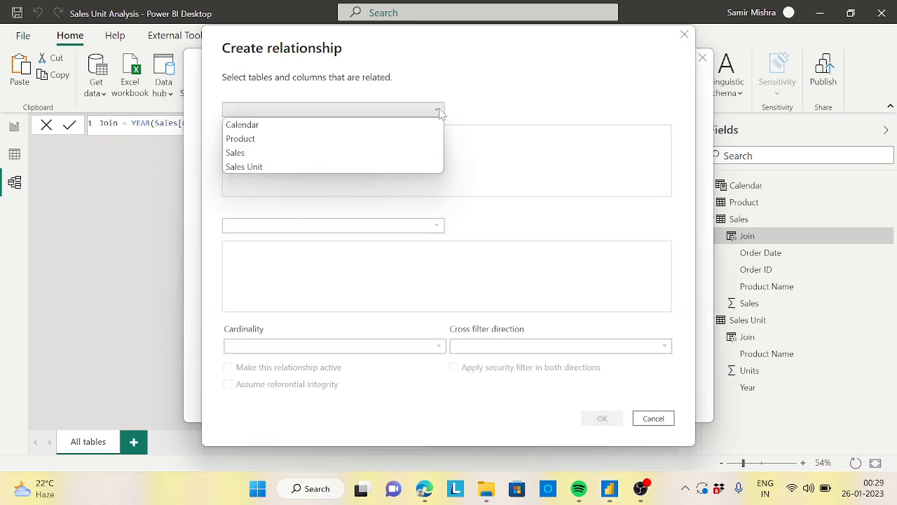
pyautogui.click(245, 154)
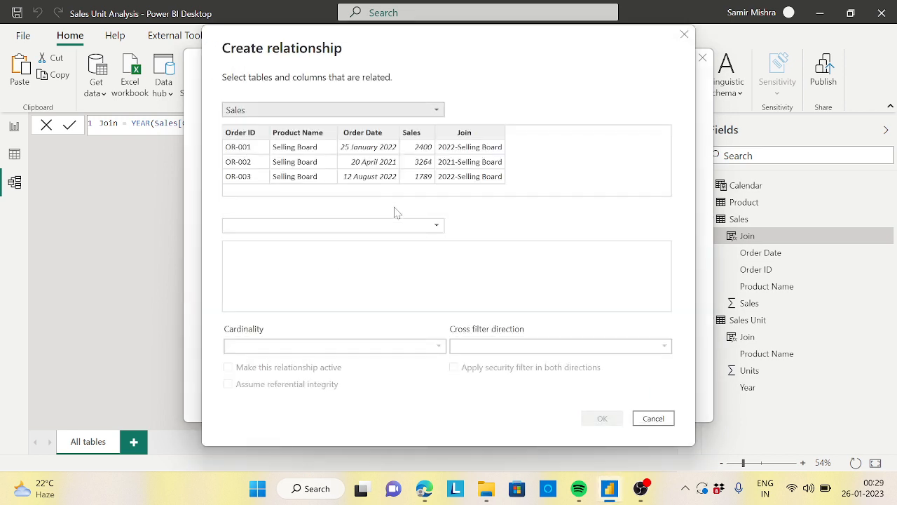
pyautogui.click(438, 225)
pyautogui.click(245, 268)
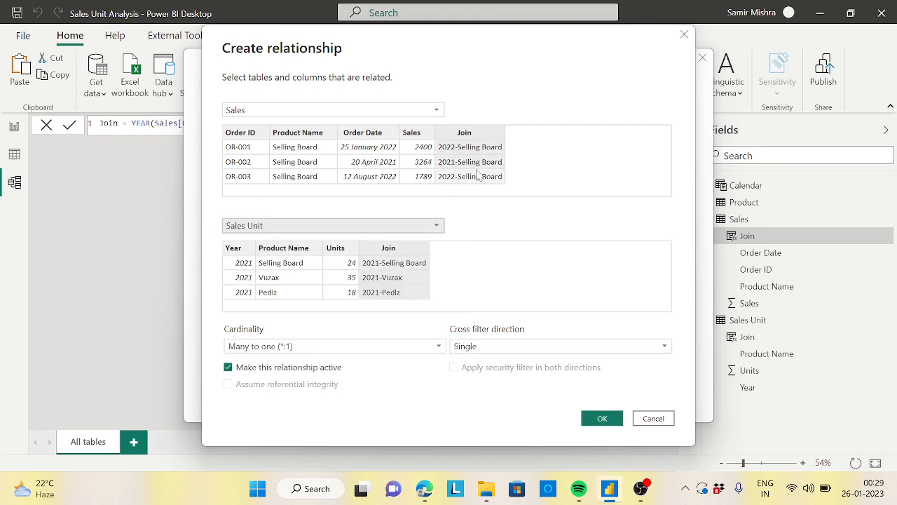
pyautogui.click(395, 252)
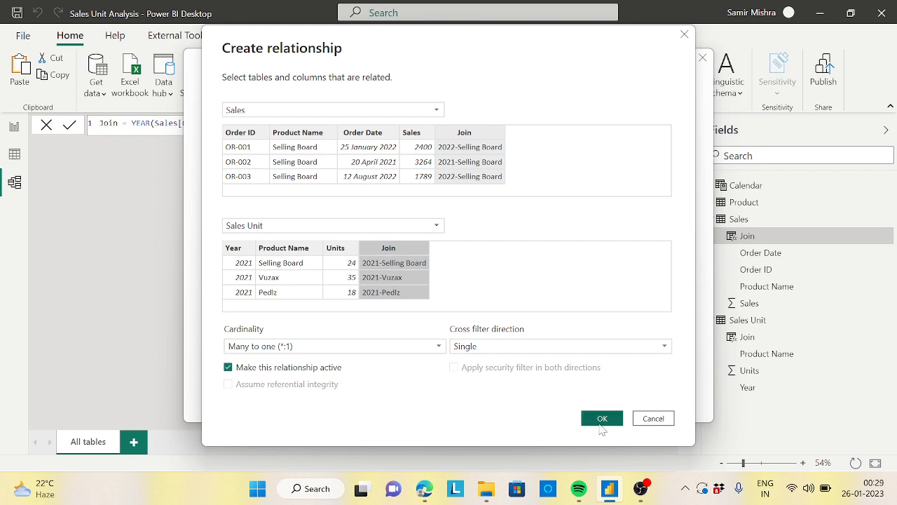
pyautogui.click(604, 421)
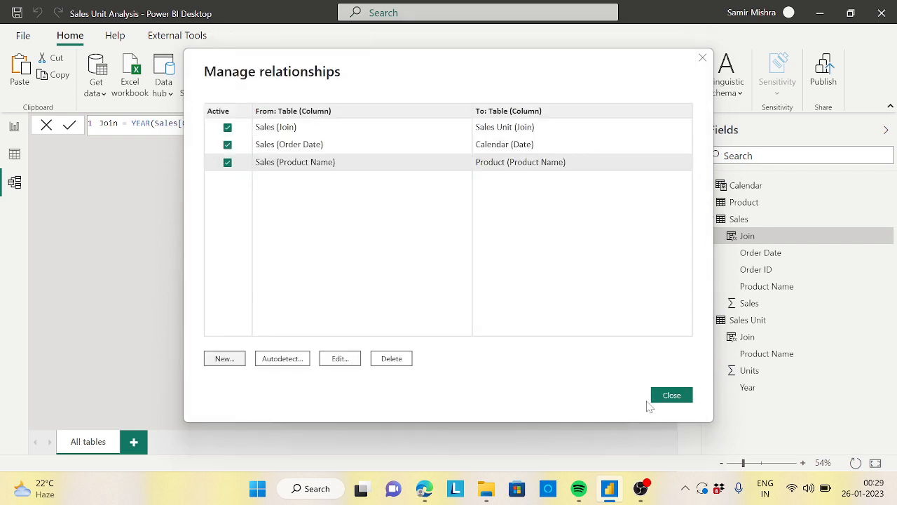
pyautogui.click(672, 395)
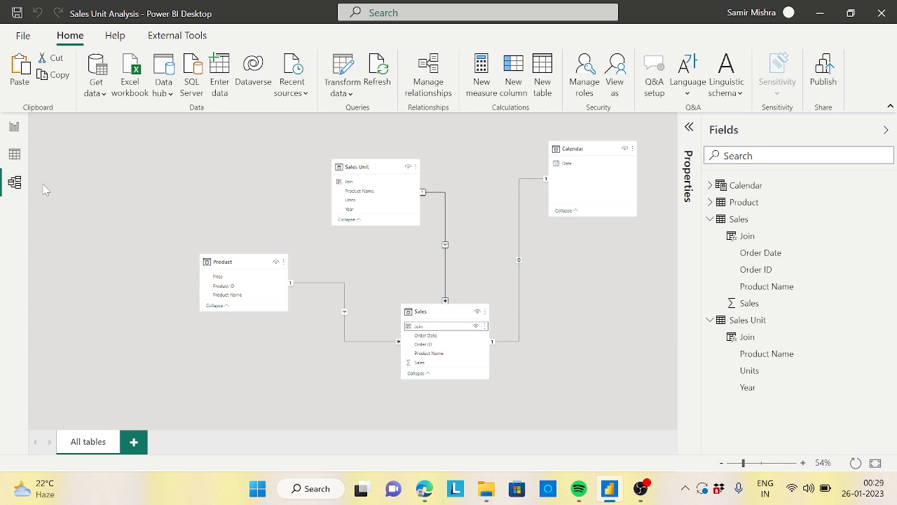
# Step: Review the Join column values in the data of the Sales and Sales Unit tables
pyautogui.click(15, 159)
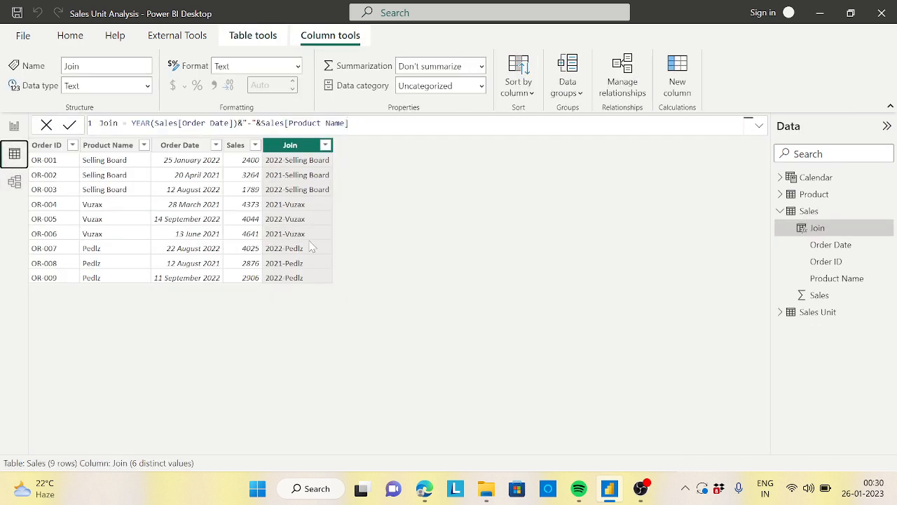
pyautogui.click(820, 313)
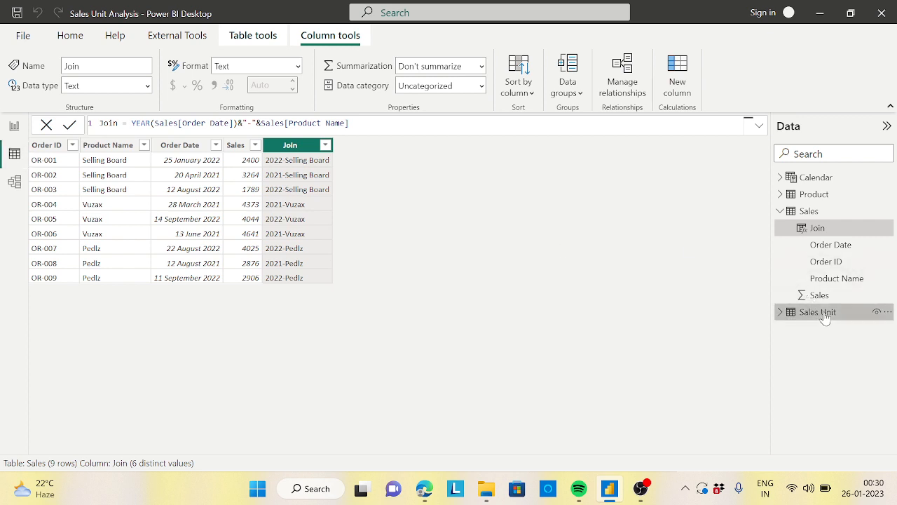
pyautogui.click(781, 212)
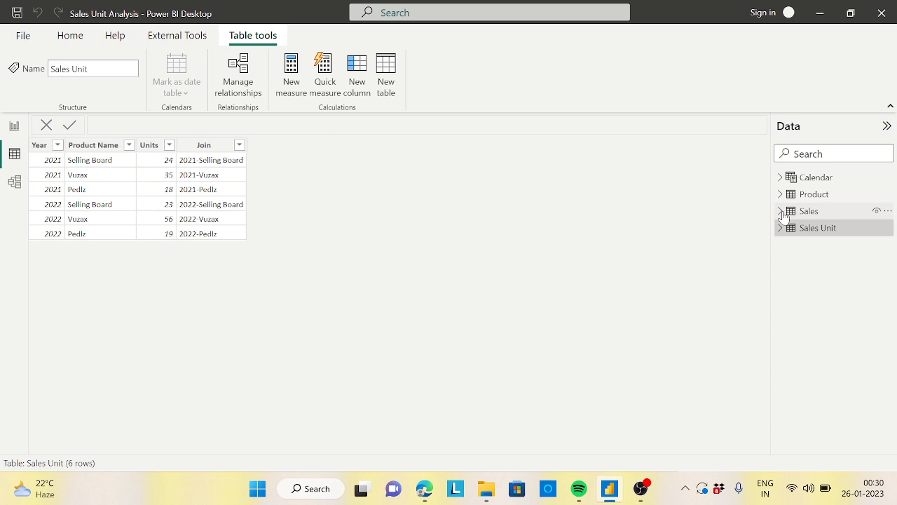
# Step: Add a calculated column to the Sales Unit table: Sales Per Units = RELATEDTABLE(Sales)
pyautogui.click(165, 166)
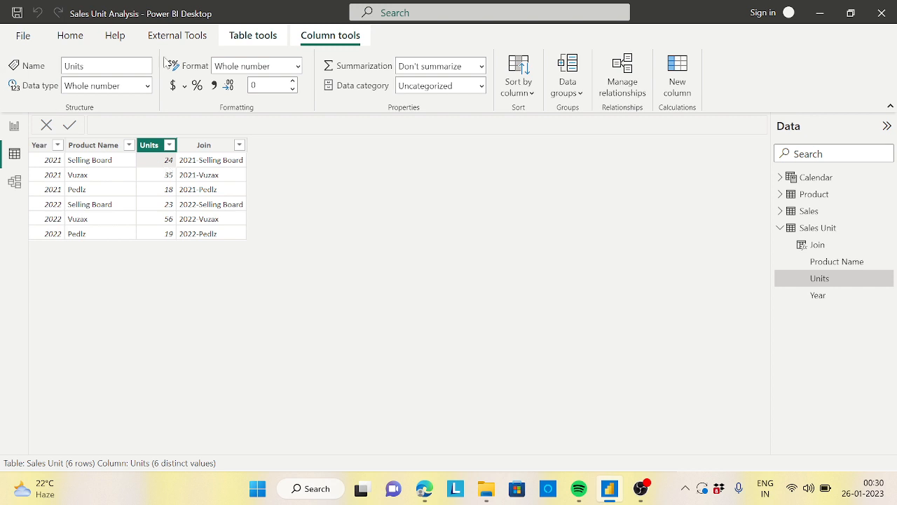
pyautogui.click(677, 70)
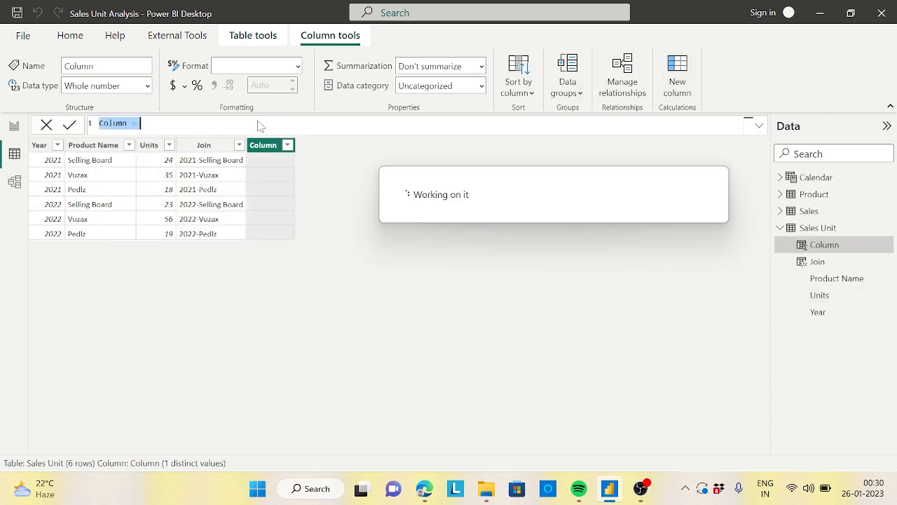
pyautogui.press('BackSpace')
pyautogui.write('Sales')
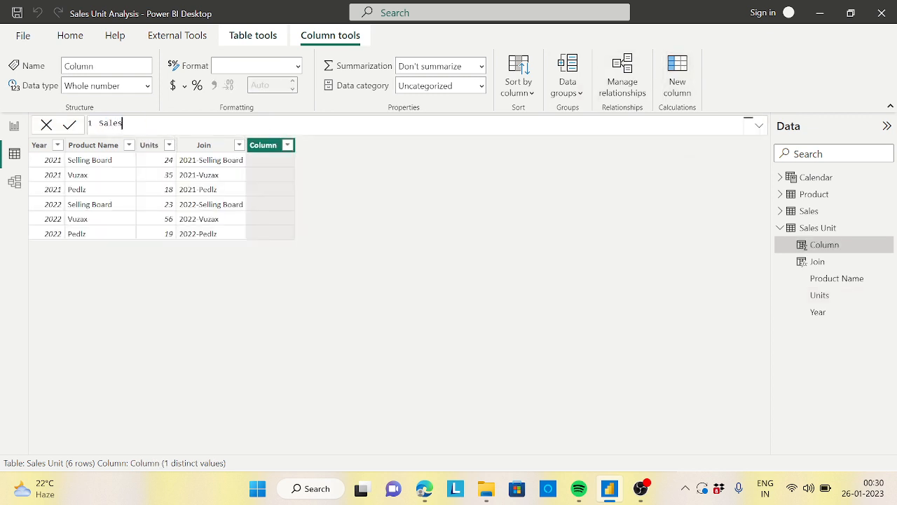
pyautogui.write(' Per Units')
pyautogui.hotkey('shift', 'Return')
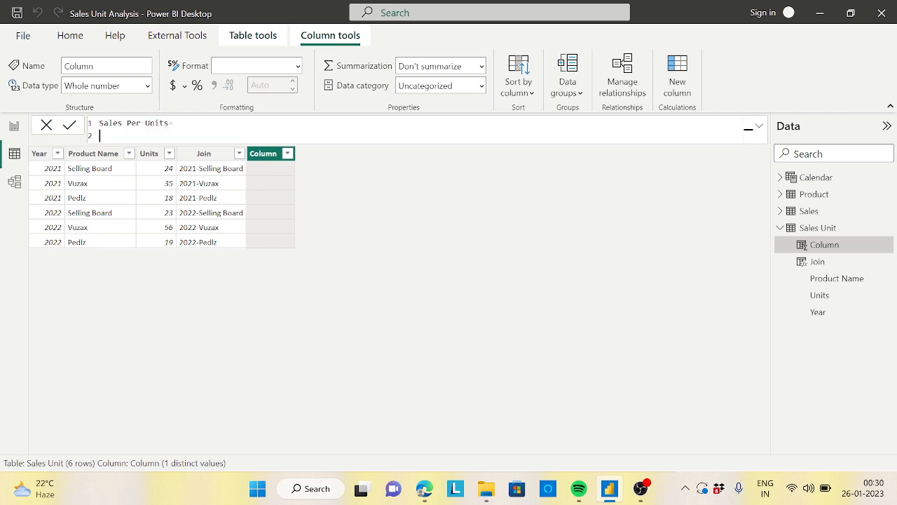
pyautogui.write('re')
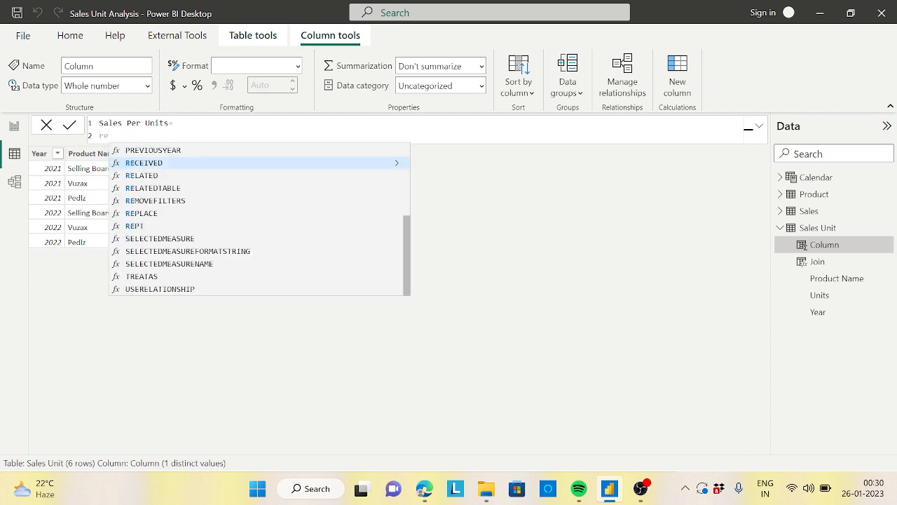
pyautogui.write('late')
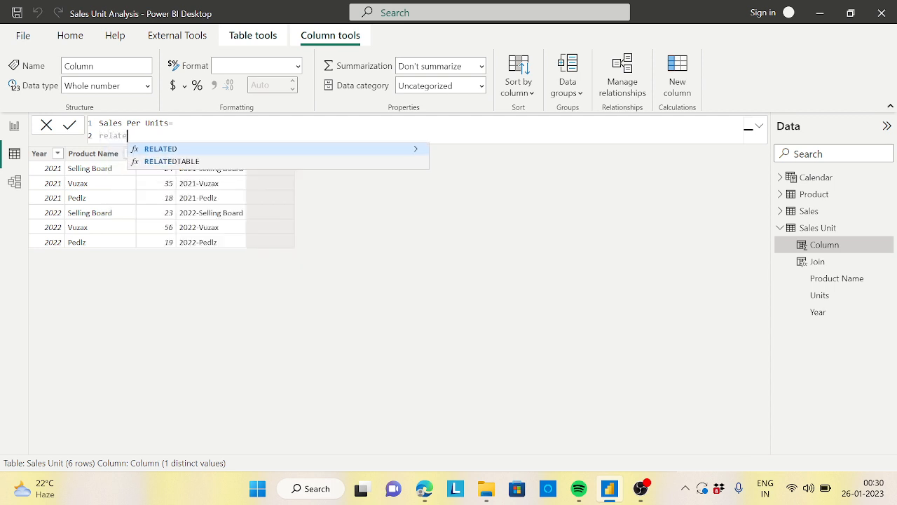
pyautogui.click(181, 162)
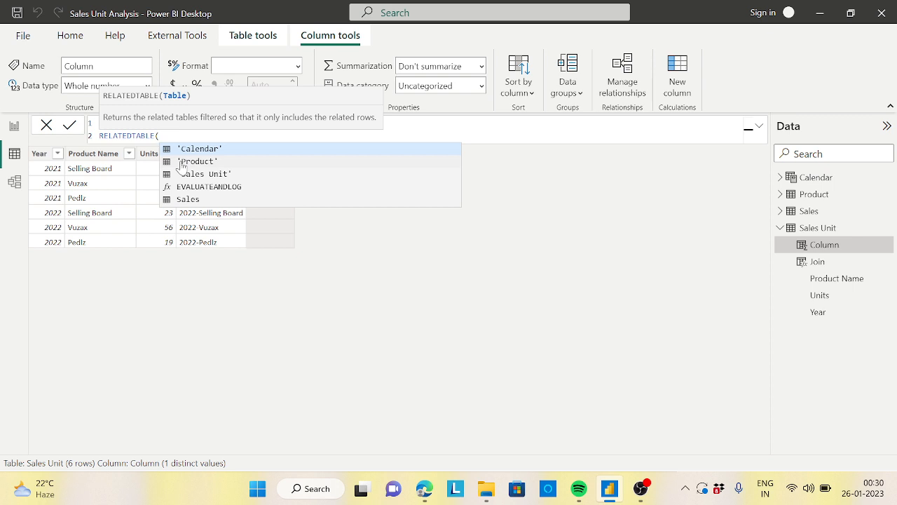
pyautogui.write('sale')
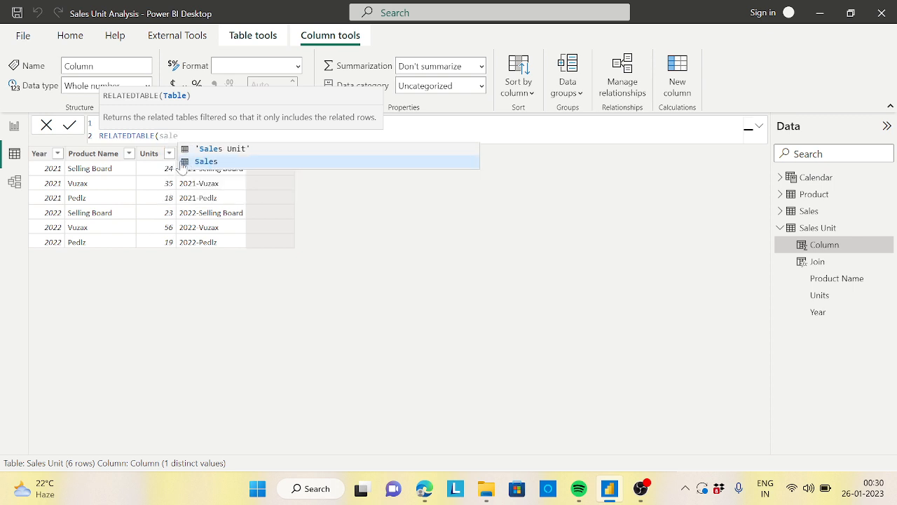
pyautogui.write('s)')
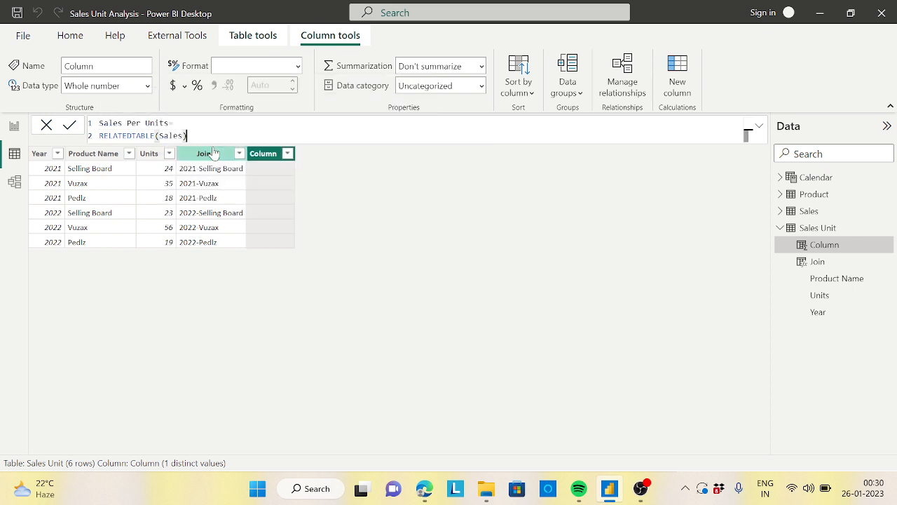
pyautogui.press('Return')
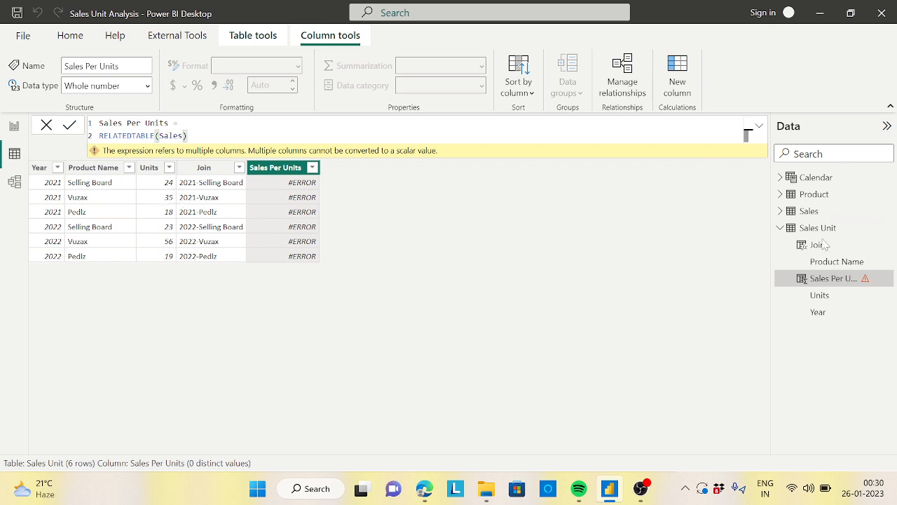
# Step: Filter the Sales table's Product Name column to Selling Board only and check the order dates
pyautogui.click(809, 211)
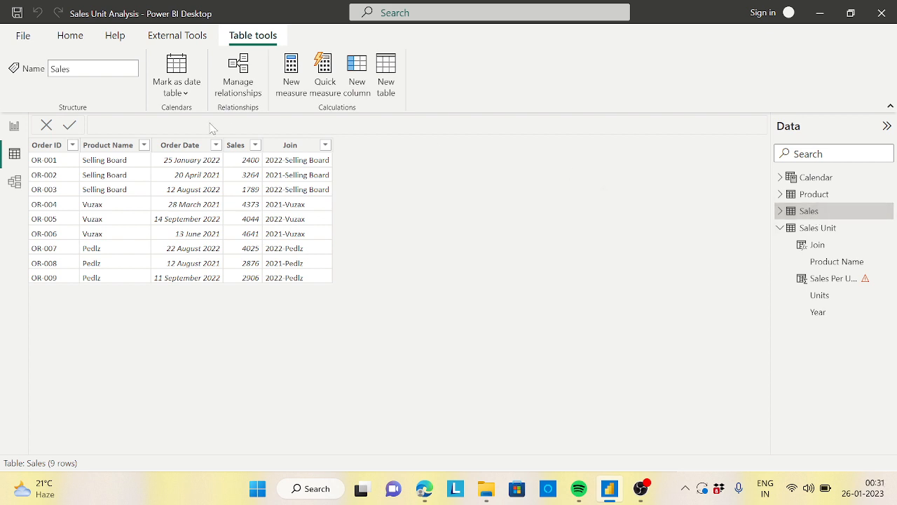
pyautogui.click(143, 145)
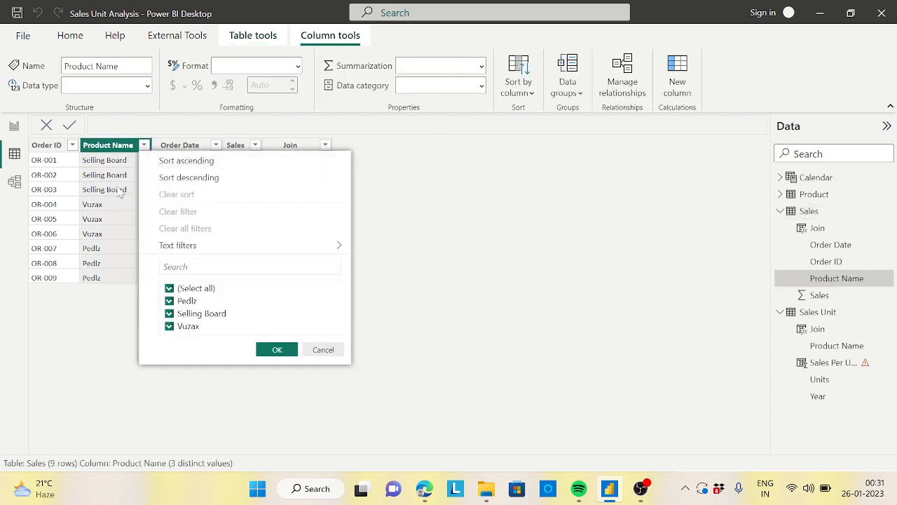
pyautogui.click(169, 288)
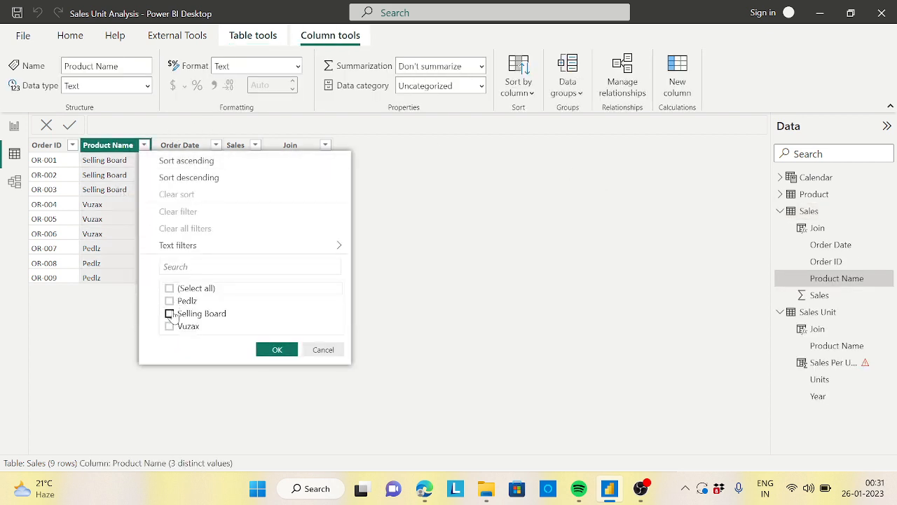
pyautogui.click(169, 313)
pyautogui.click(276, 350)
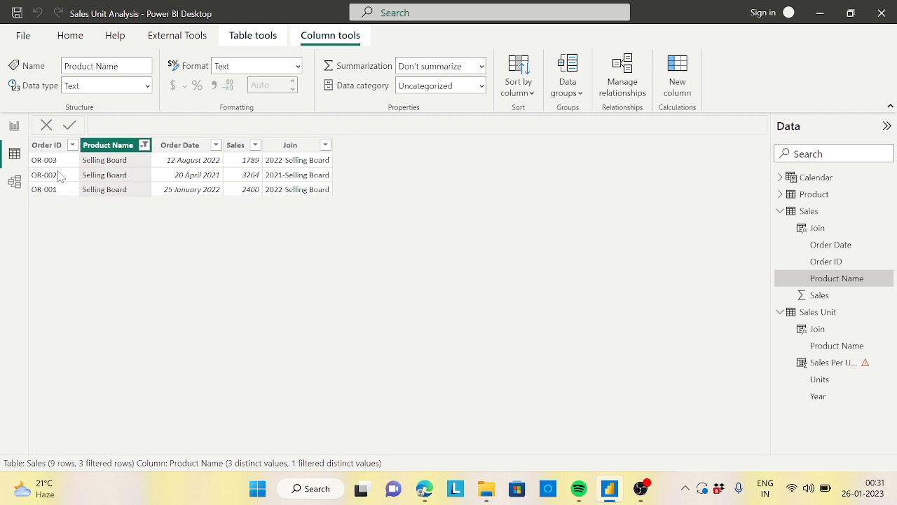
pyautogui.click(174, 168)
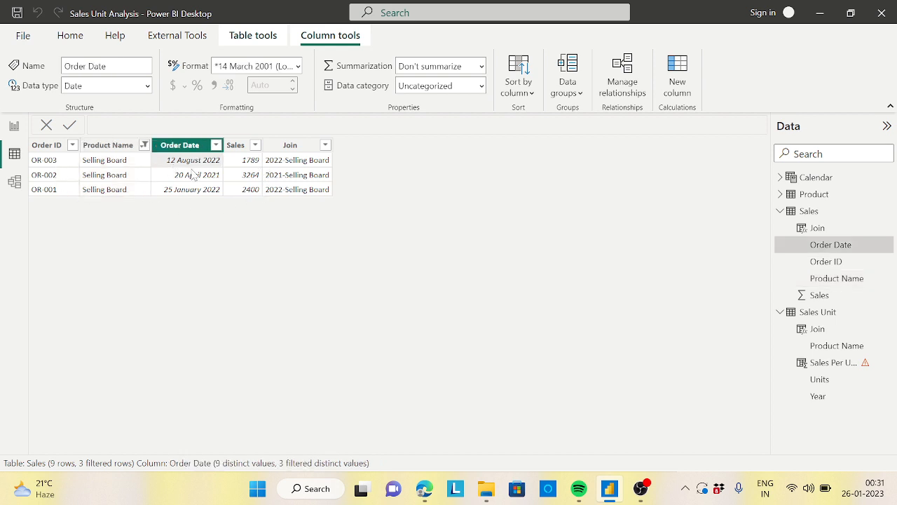
# Step: Change the formula of the Sales Per Units column in Sales Unit to COUNTROWS(RELATEDTABLE(Sales))
pyautogui.click(824, 315)
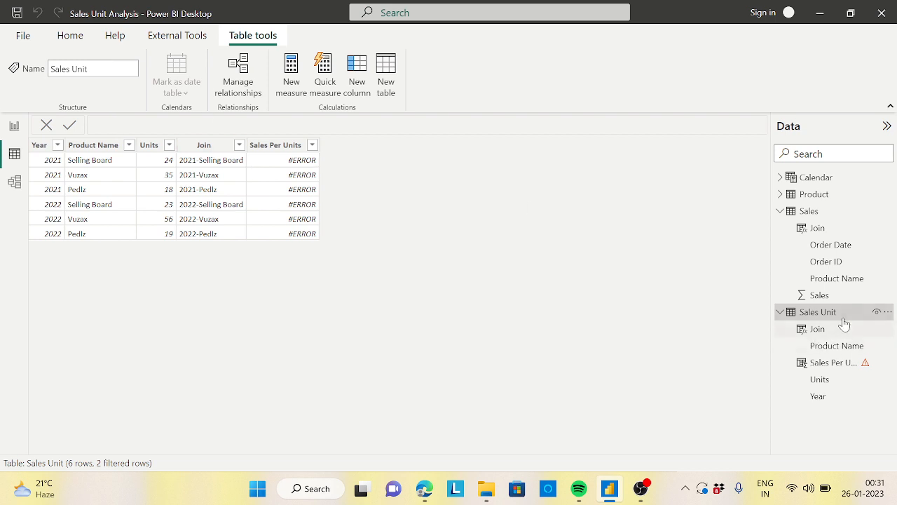
pyautogui.click(834, 362)
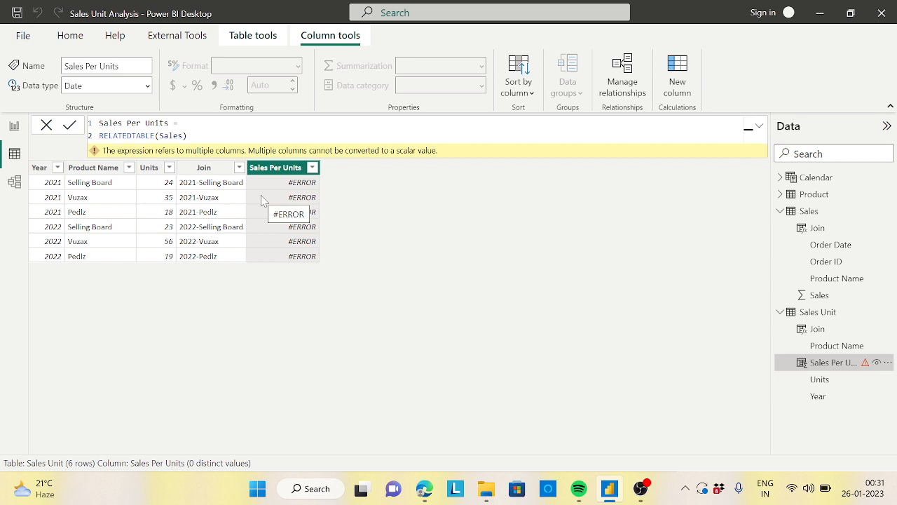
pyautogui.doubleClick(126, 135)
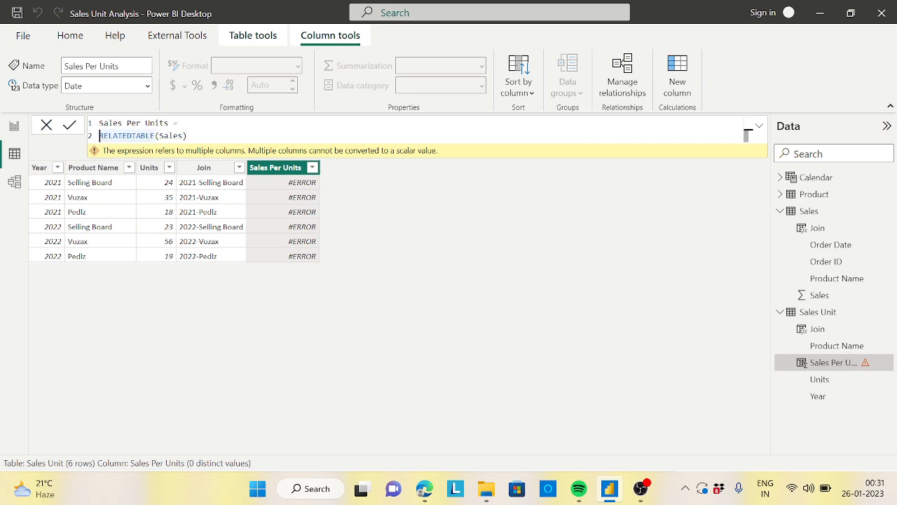
pyautogui.write('count')
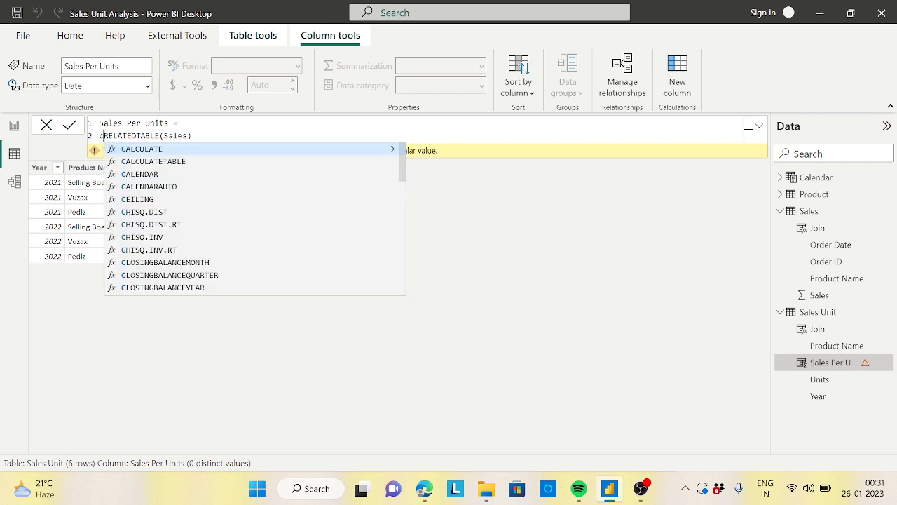
pyautogui.write('rows')
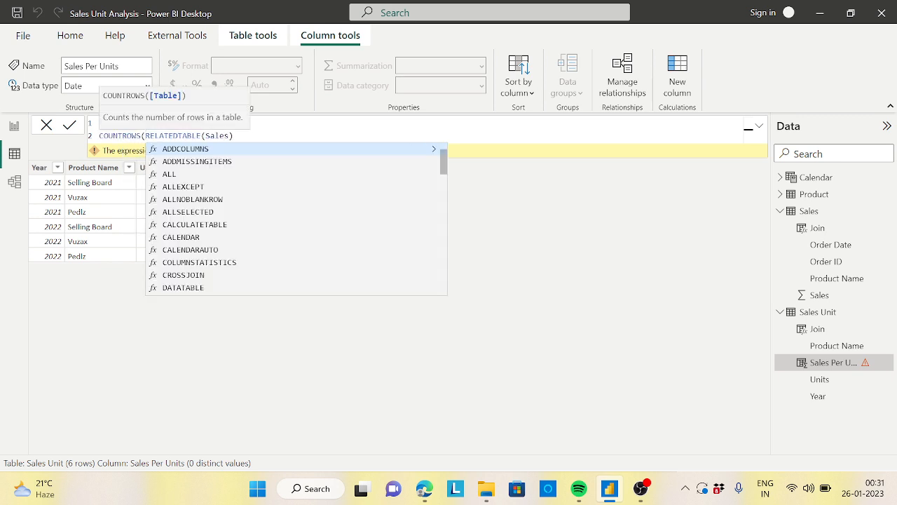
pyautogui.click(237, 135)
pyautogui.write(')')
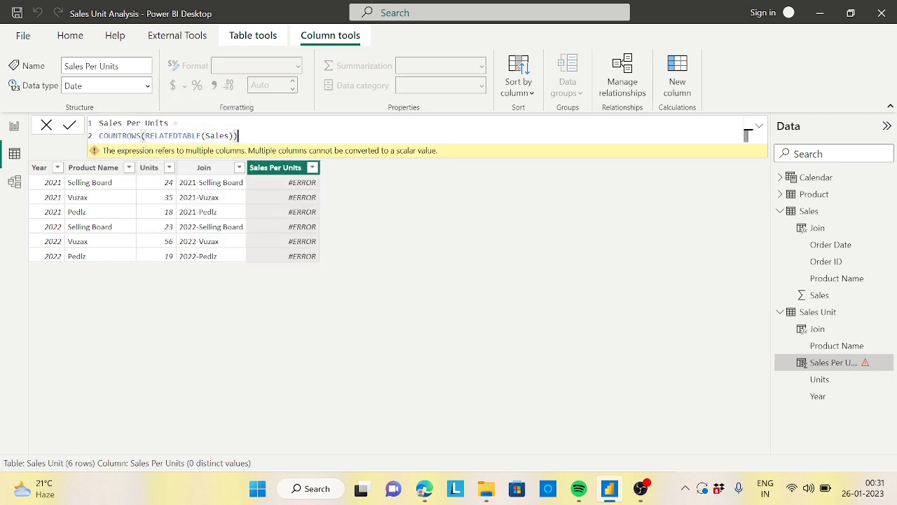
pyautogui.press('Return')
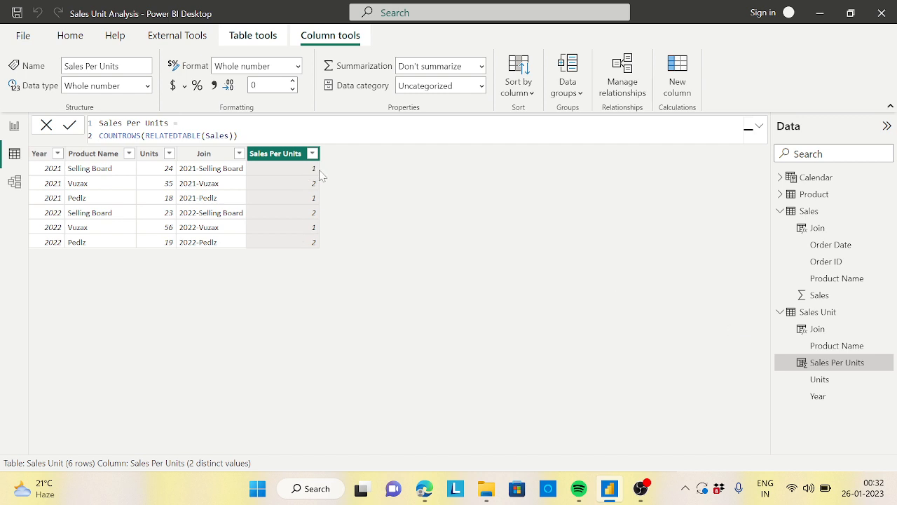
# Step: Check the 2021 Selling Board row in Sales Unit and filter the Sales table's Order Date to 20 April 2021
pyautogui.click(98, 169)
pyautogui.click(60, 167)
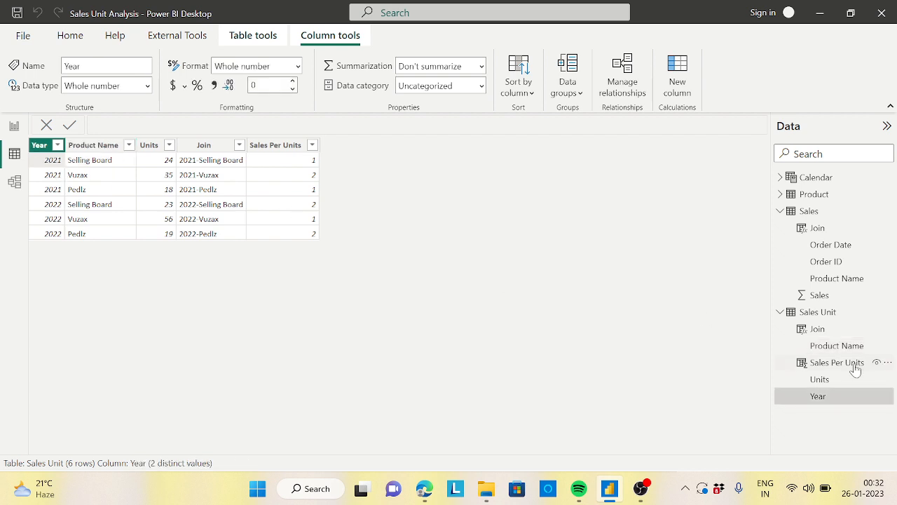
pyautogui.click(820, 215)
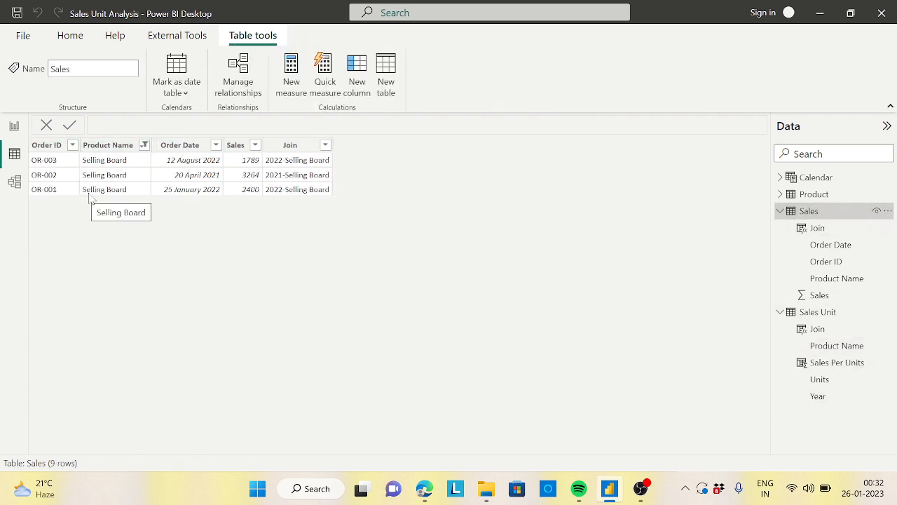
pyautogui.click(214, 146)
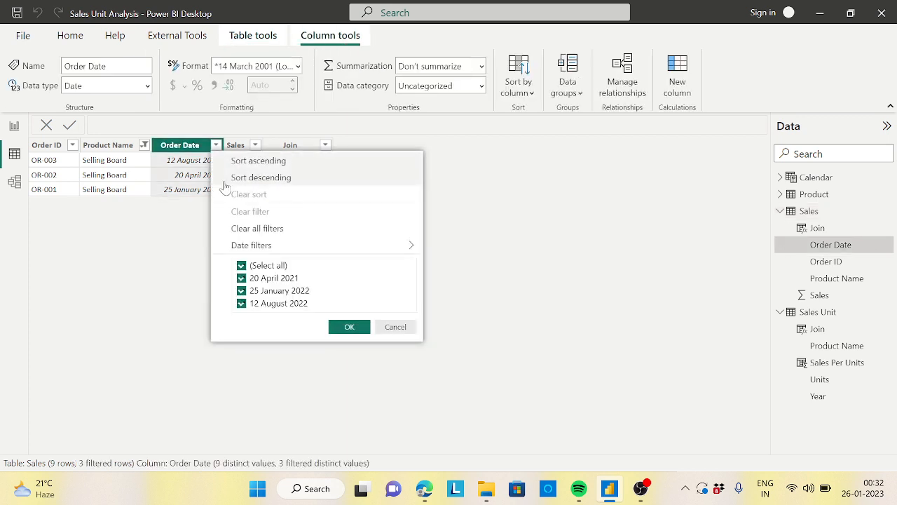
pyautogui.click(241, 266)
pyautogui.click(241, 277)
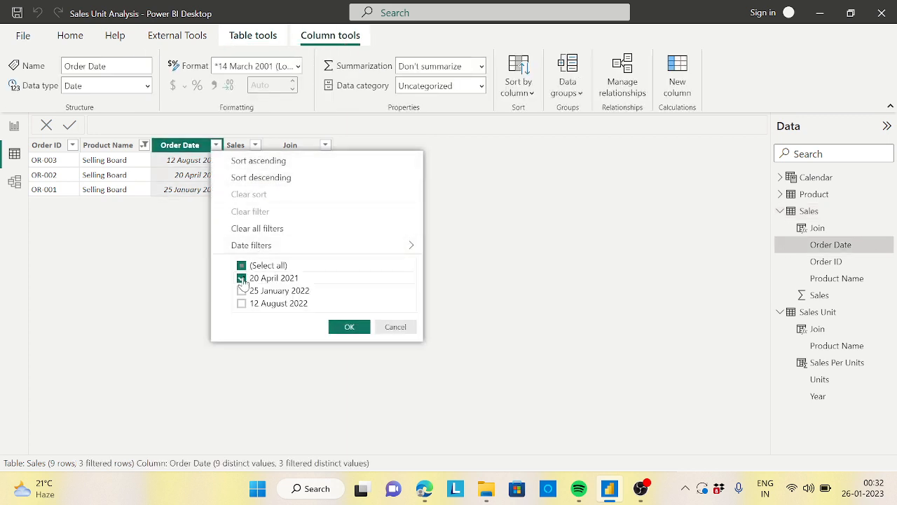
pyautogui.click(350, 327)
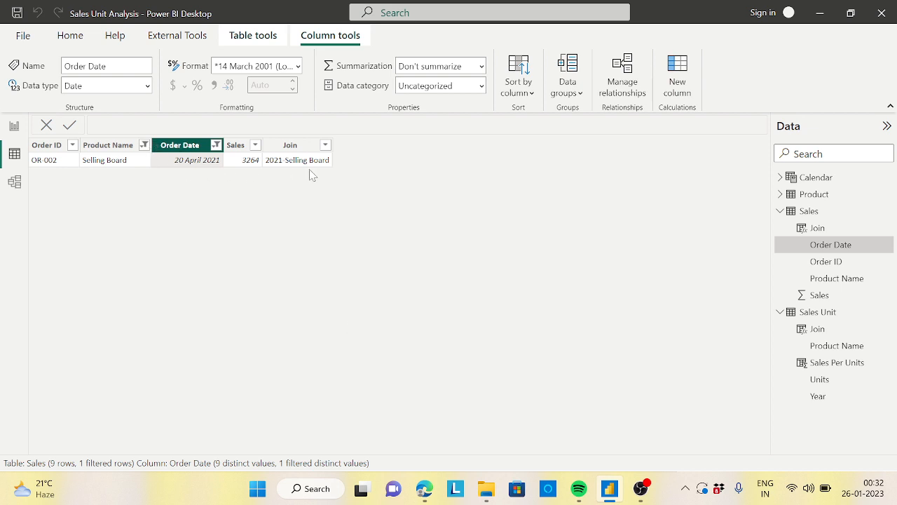
# Step: Examine the 2021 Vuzax row and its Sales Per Units value in the Sales Unit table
pyautogui.click(842, 313)
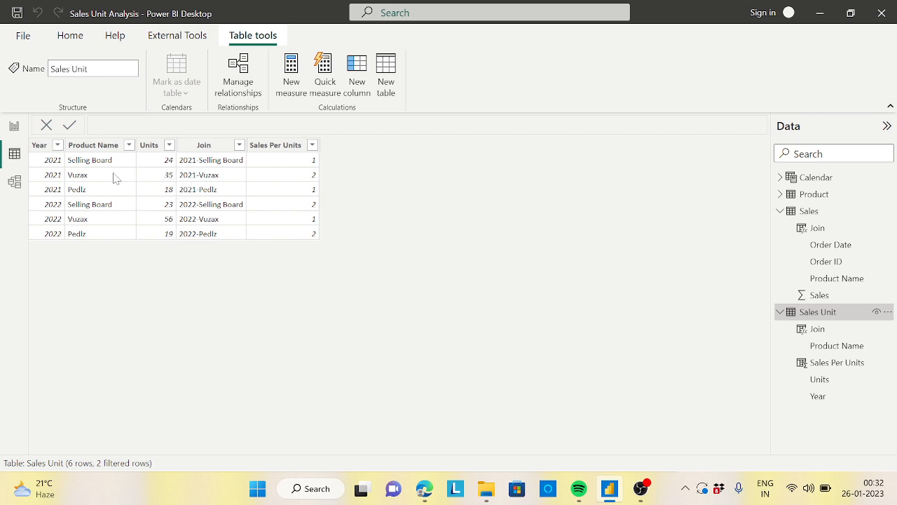
pyautogui.click(79, 179)
pyautogui.click(55, 175)
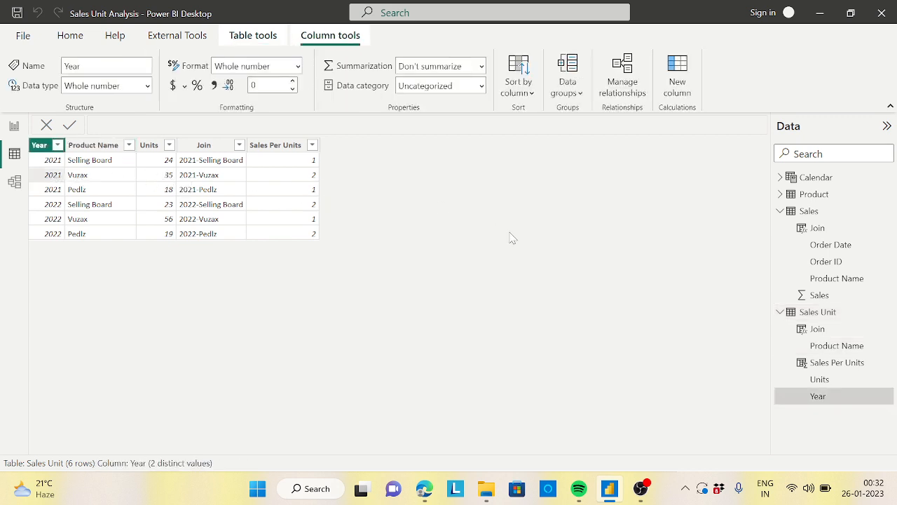
pyautogui.click(814, 311)
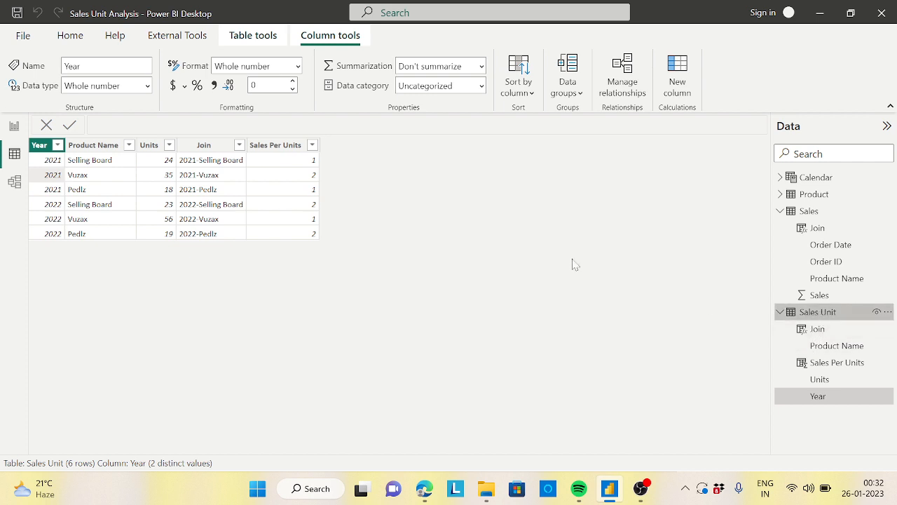
# Step: Clear all filters from the Sales table and show the Sales Per Units column formula in Sales Unit
pyautogui.click(813, 213)
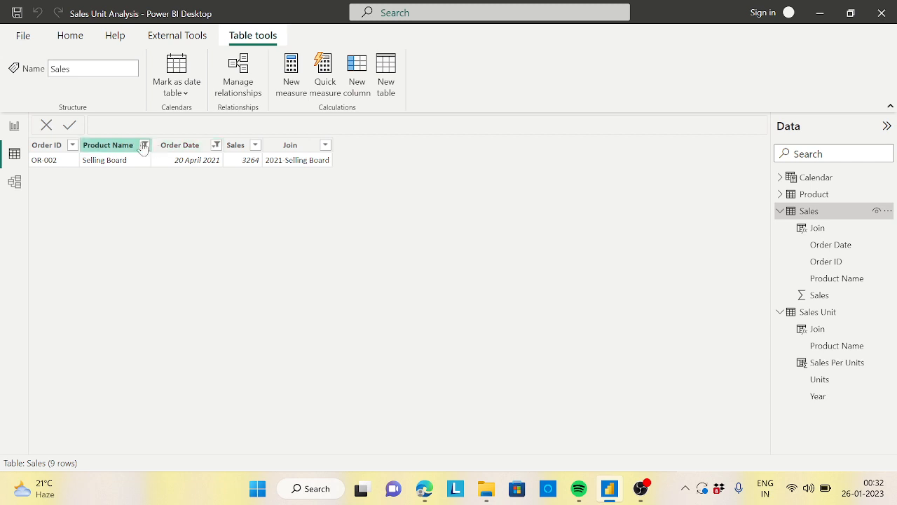
pyautogui.click(144, 145)
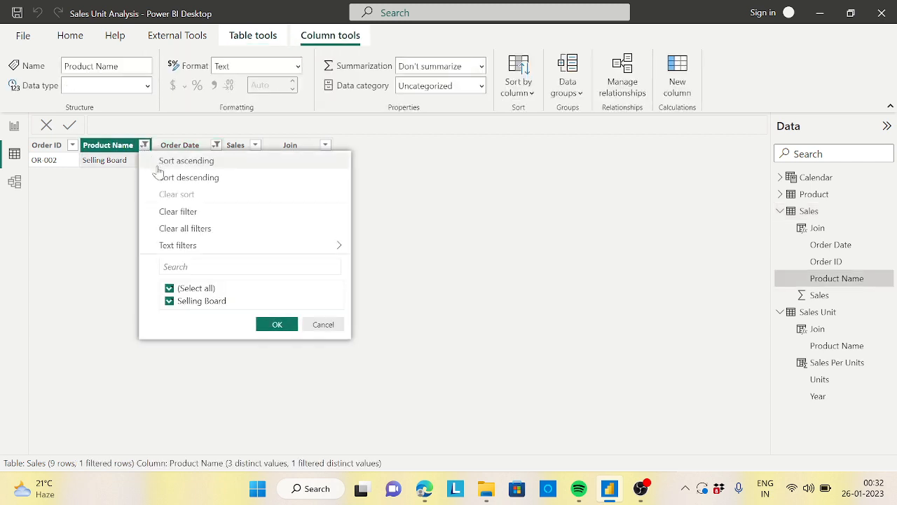
pyautogui.click(202, 232)
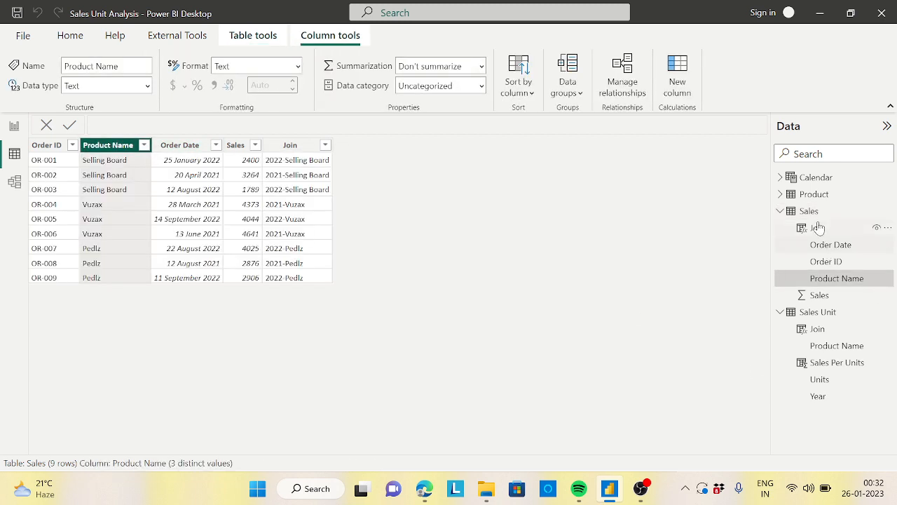
pyautogui.click(820, 313)
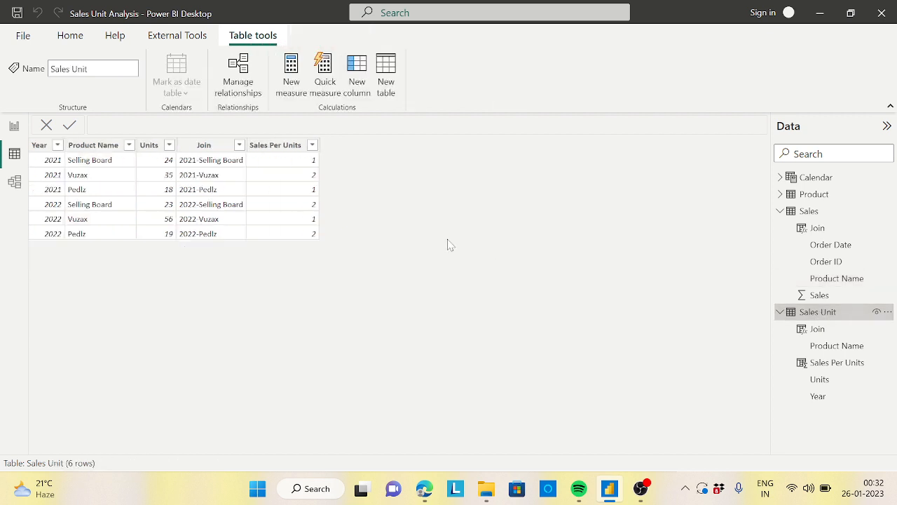
pyautogui.click(281, 145)
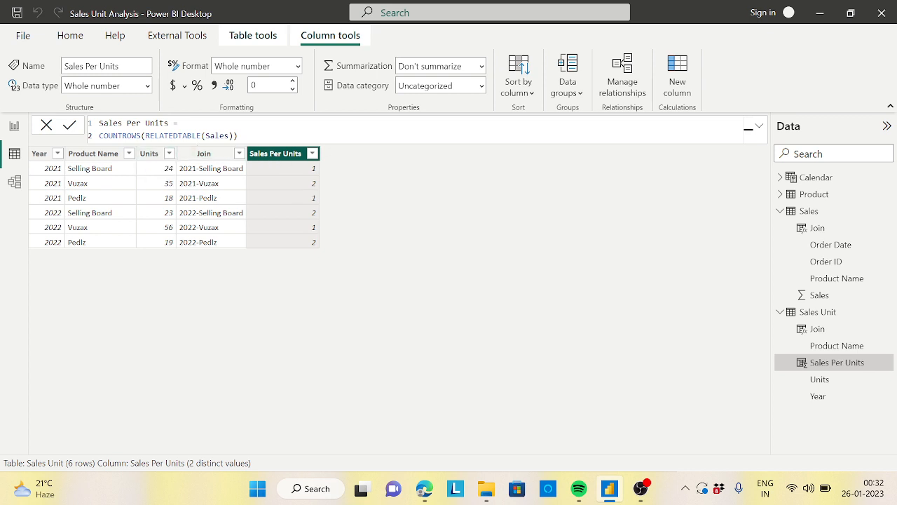
# Step: Change the Sales Per Units column formula to DIVIDE('Sales Unit'[Units], COUNTROWS(RELATEDTABLE(Sales)))
pyautogui.hotkey('shift', 'Return')
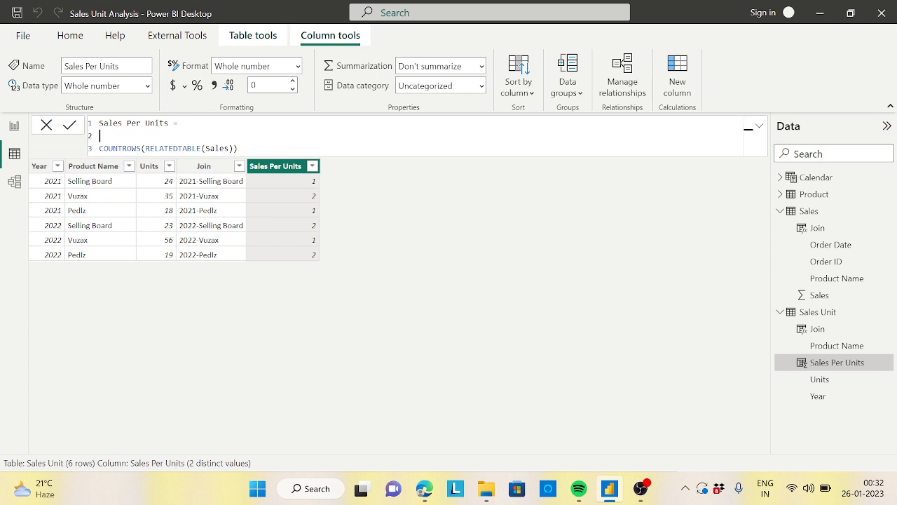
pyautogui.write('divide')
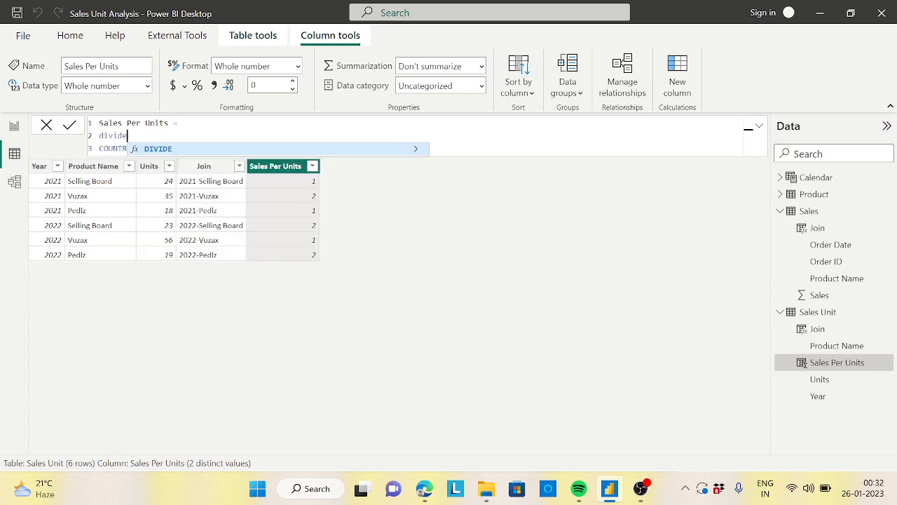
pyautogui.press('Tab')
pyautogui.hotkey('shift', 'Return')
pyautogui.write('sales')
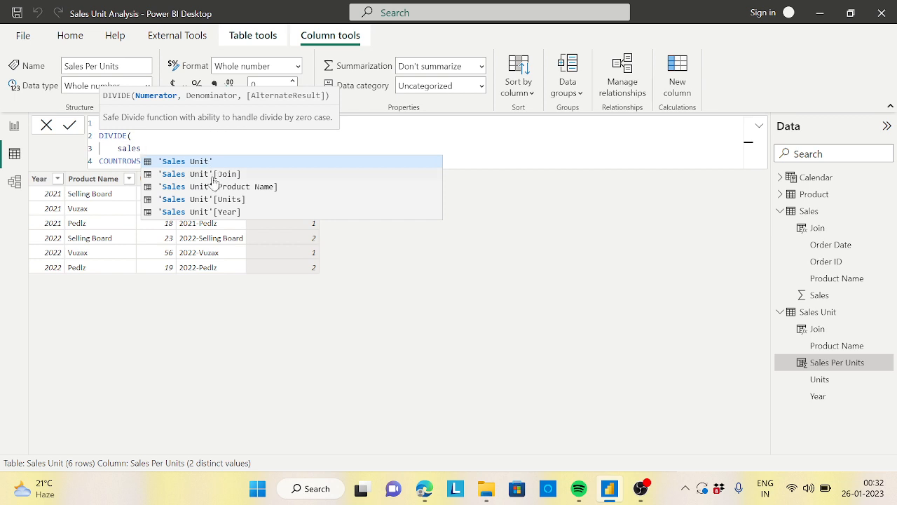
pyautogui.click(237, 199)
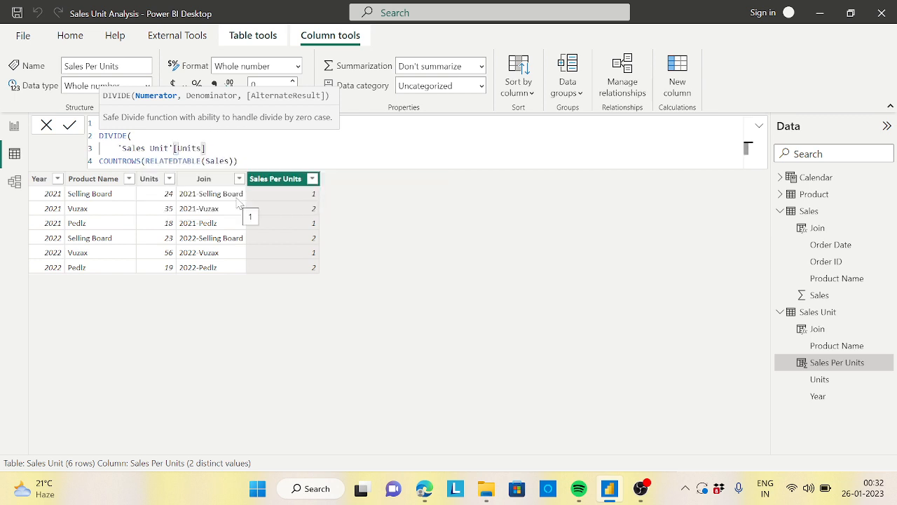
pyautogui.write(',')
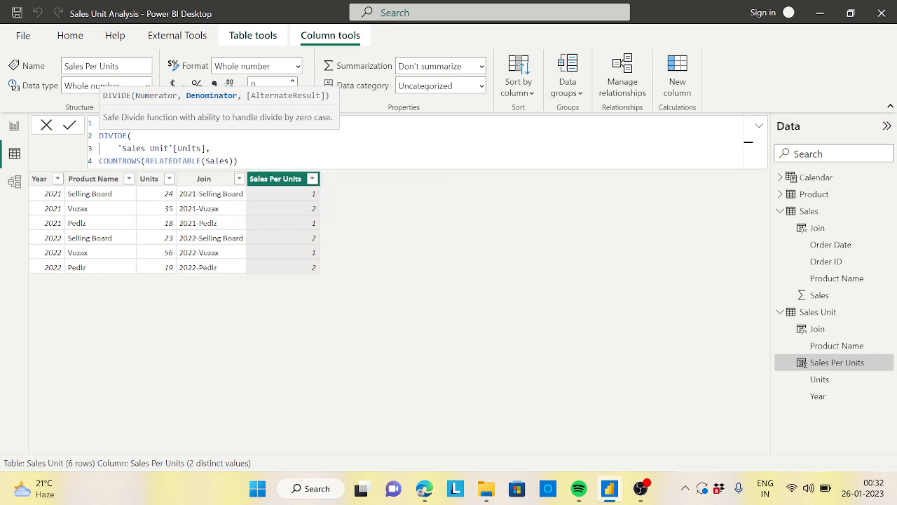
pyautogui.hotkey('shift', 'Return')
pyautogui.write(')')
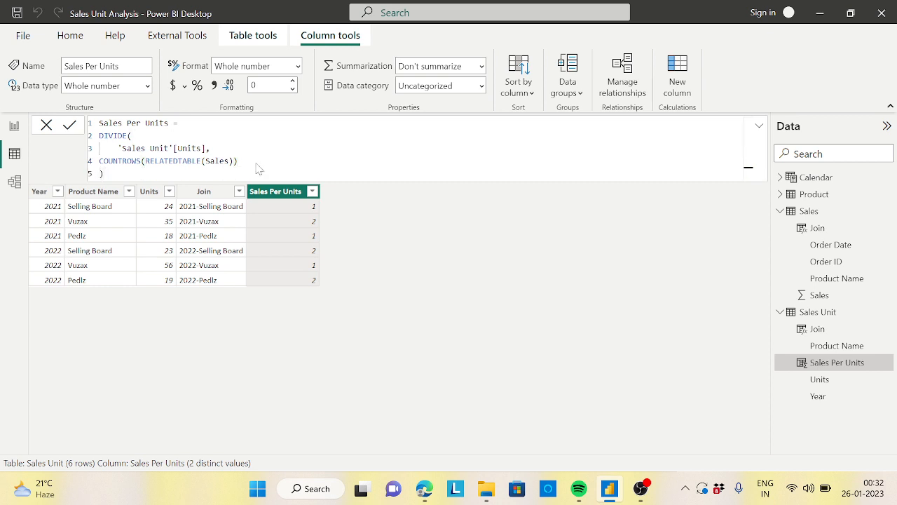
pyautogui.press('Return')
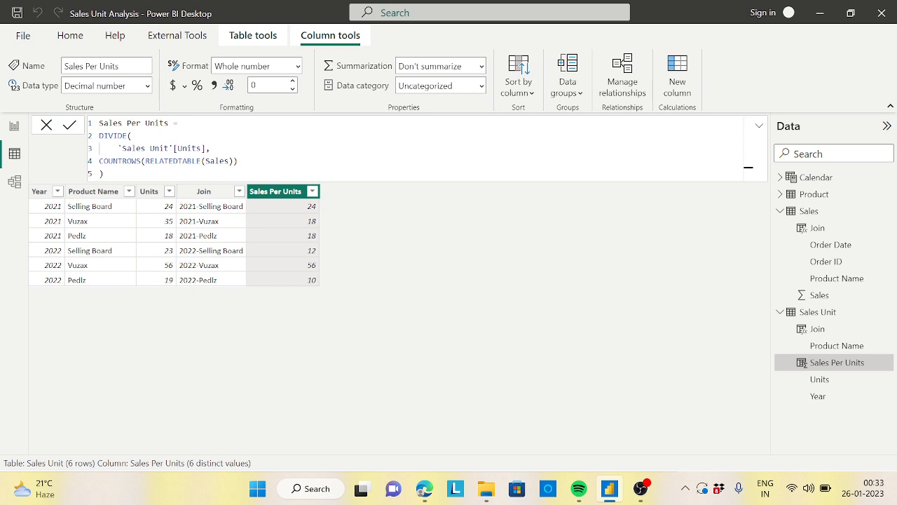
# Step: Create and load an empty table named All Measures from the report view
pyautogui.click(749, 131)
pyautogui.click(16, 130)
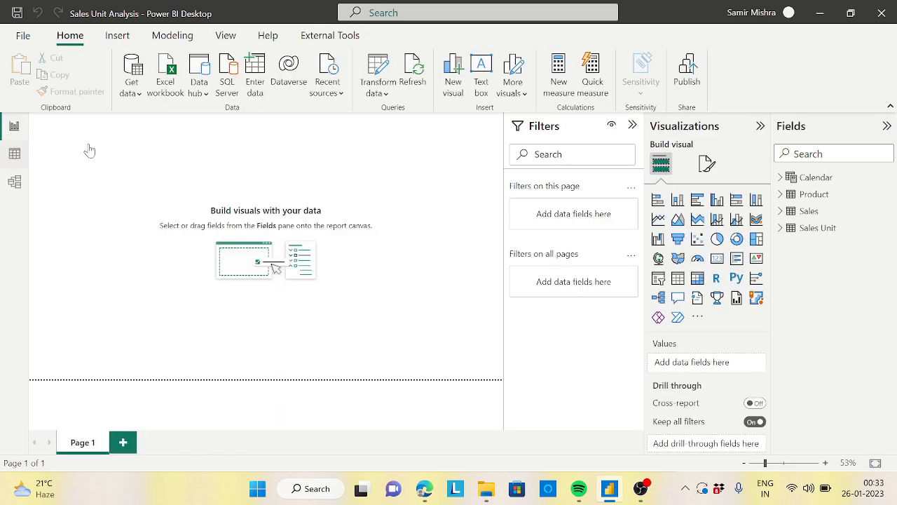
pyautogui.click(781, 212)
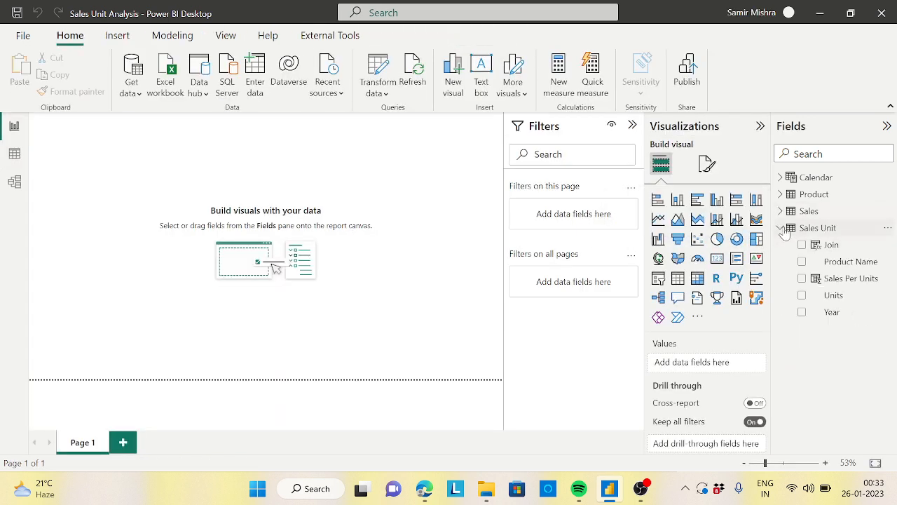
pyautogui.click(781, 228)
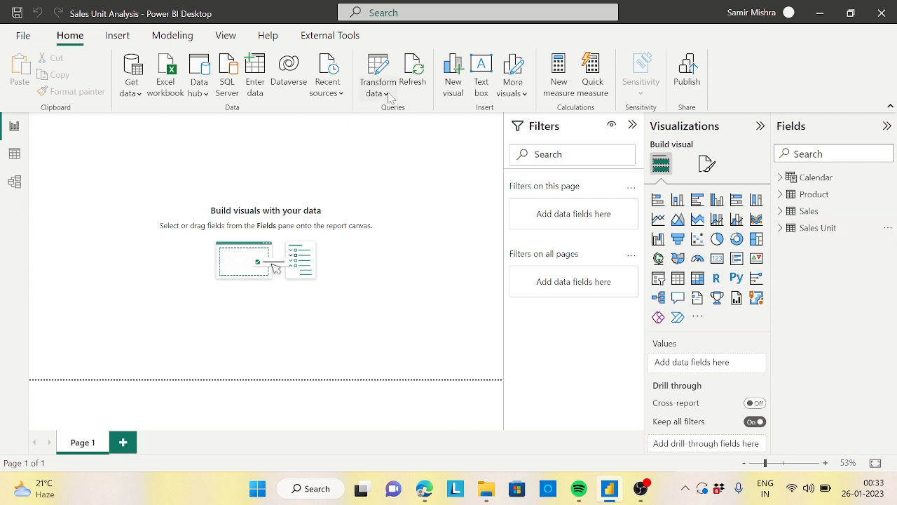
pyautogui.click(255, 70)
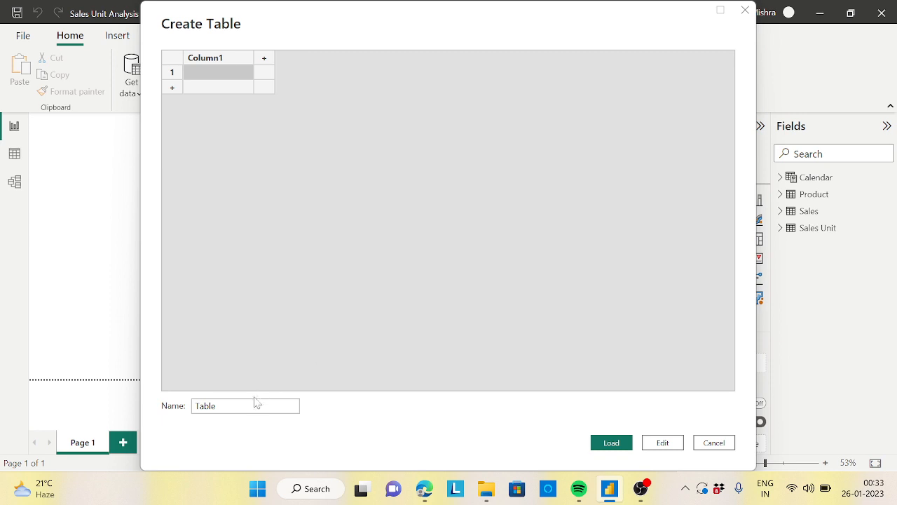
pyautogui.click(255, 405)
pyautogui.press('BackSpace')
pyautogui.press('BackSpace')
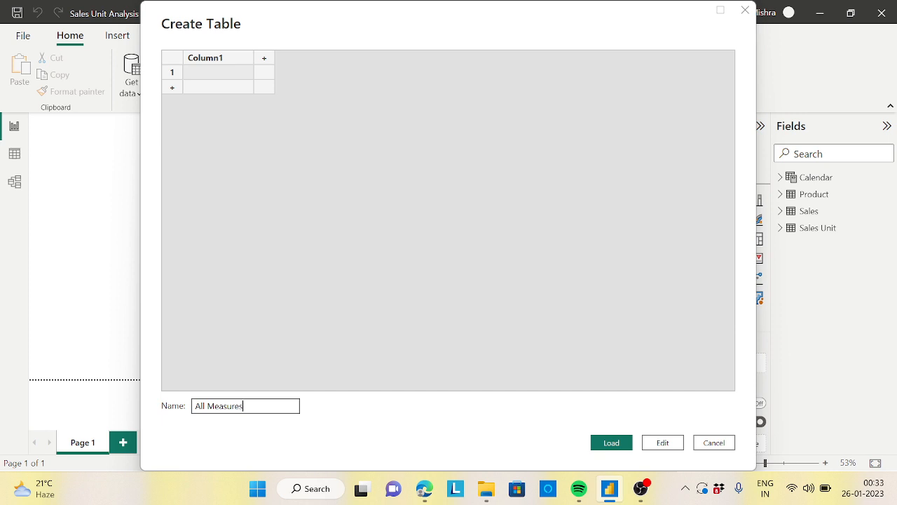
pyautogui.click(608, 441)
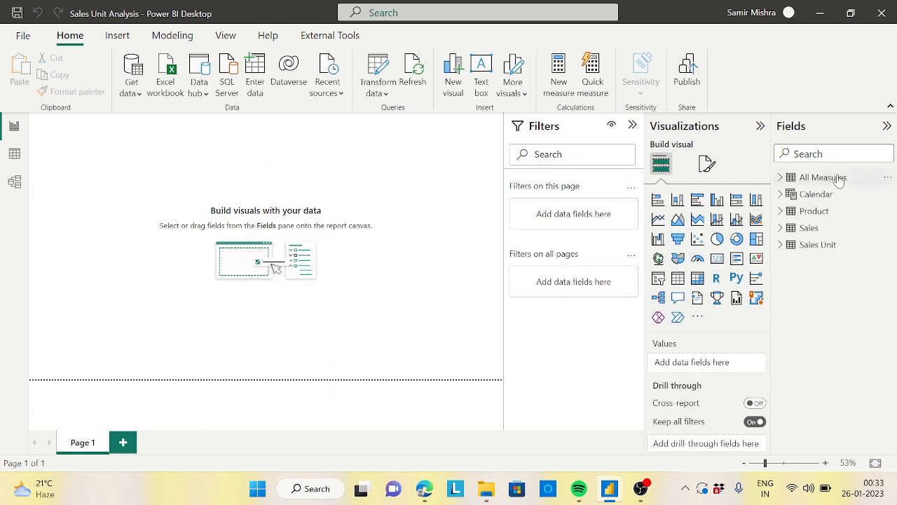
# Step: Add a new measure named Total Sales to the All Measures table
pyautogui.click(889, 180)
pyautogui.click(813, 190)
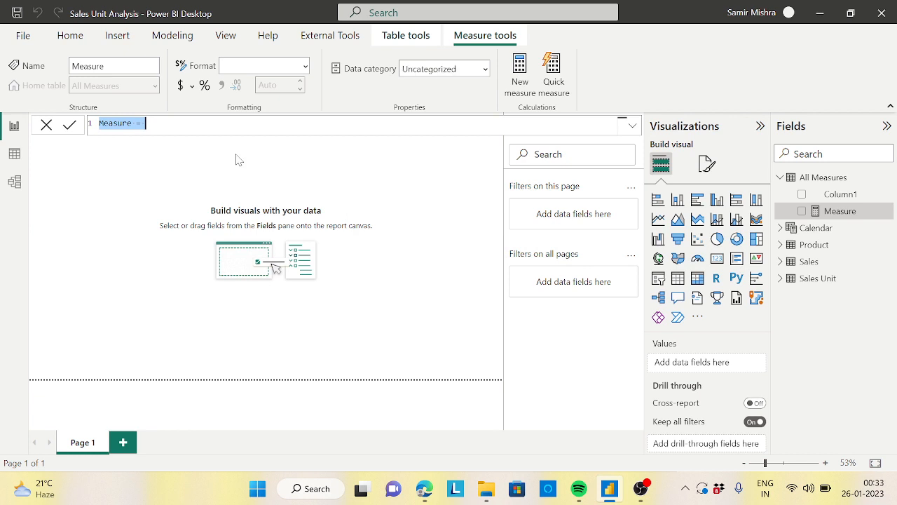
pyautogui.write('Total Sale')
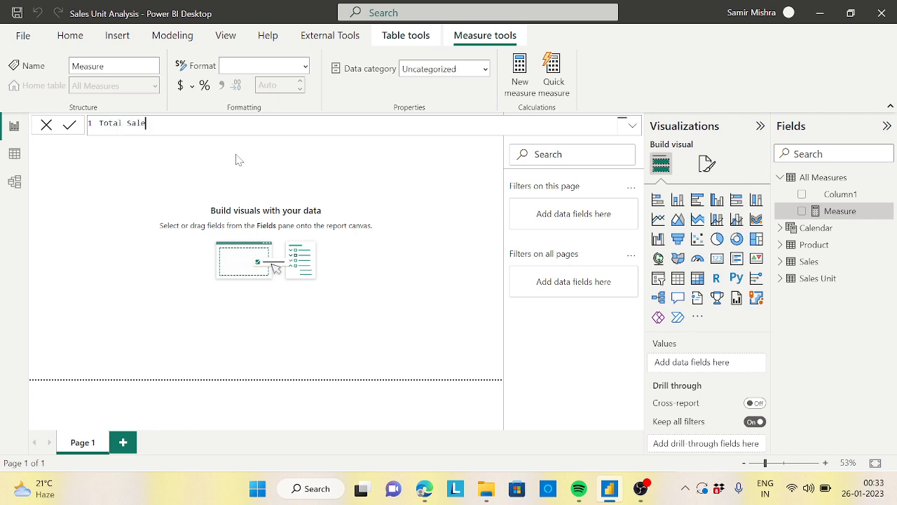
pyautogui.write('s')
pyautogui.hotkey('shift', 'Return')
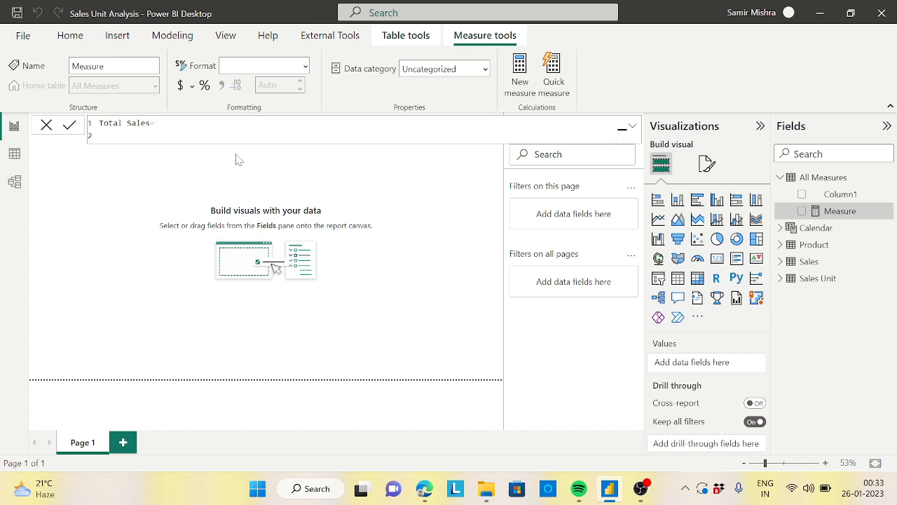
# Step: Enter SUMX(Sales, RELATED()) as the Total Sales formula, leaving the RELATED argument empty
pyautogui.write('sumx')
pyautogui.press('Tab')
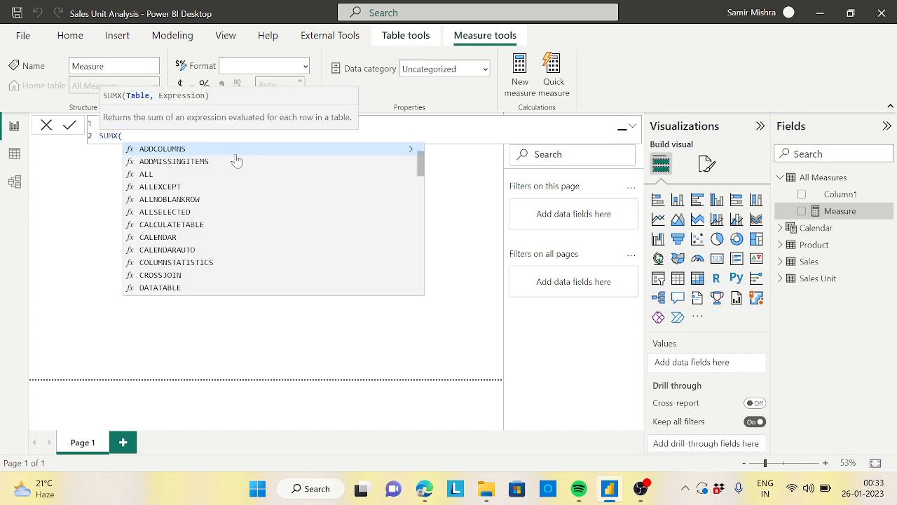
pyautogui.hotkey('shift', 'Return')
pyautogui.write('sales')
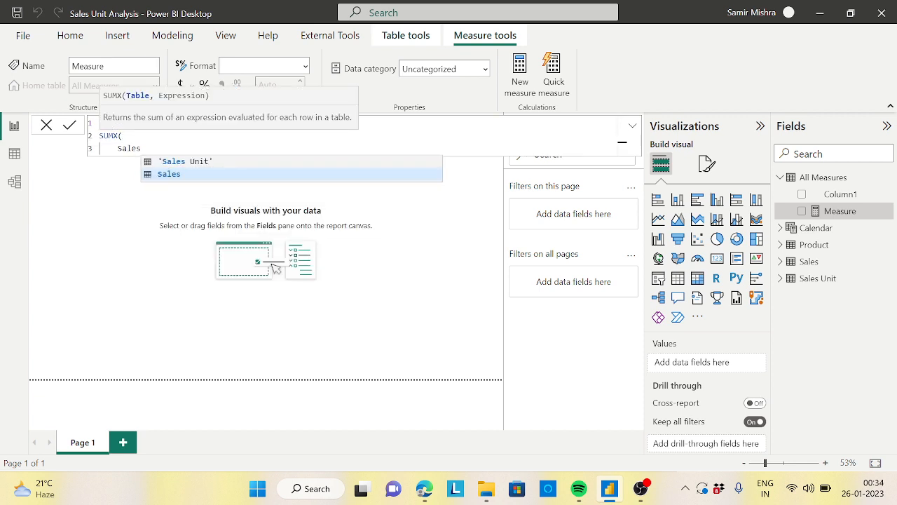
pyautogui.write(',')
pyautogui.hotkey('shift', 'Return')
pyautogui.write('r')
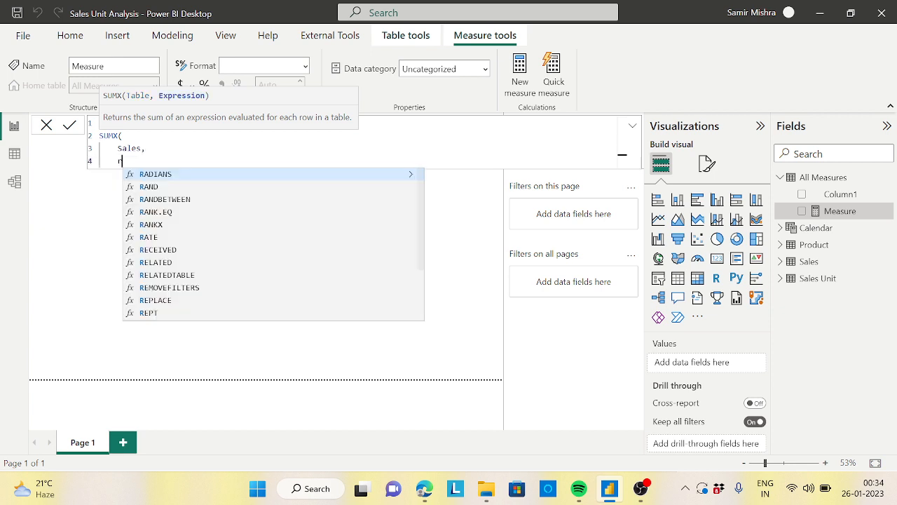
pyautogui.write('elated')
pyautogui.press('Tab')
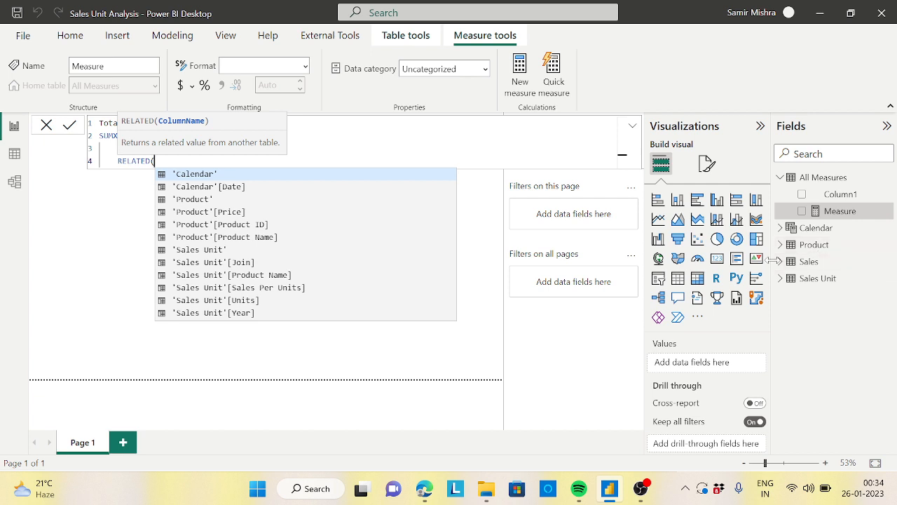
pyautogui.write('))')
pyautogui.press('Return')
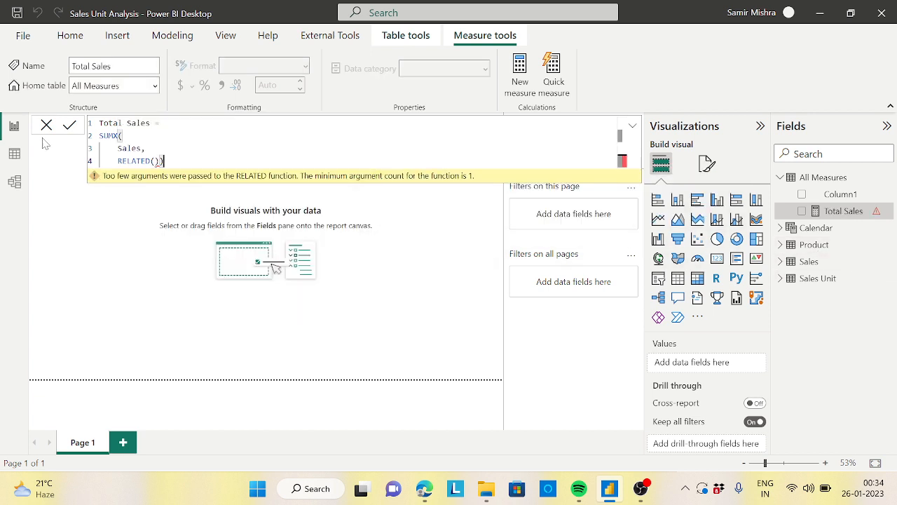
# Step: Examine the Sales Unit table's data and the fields of the Product table
pyautogui.click(14, 153)
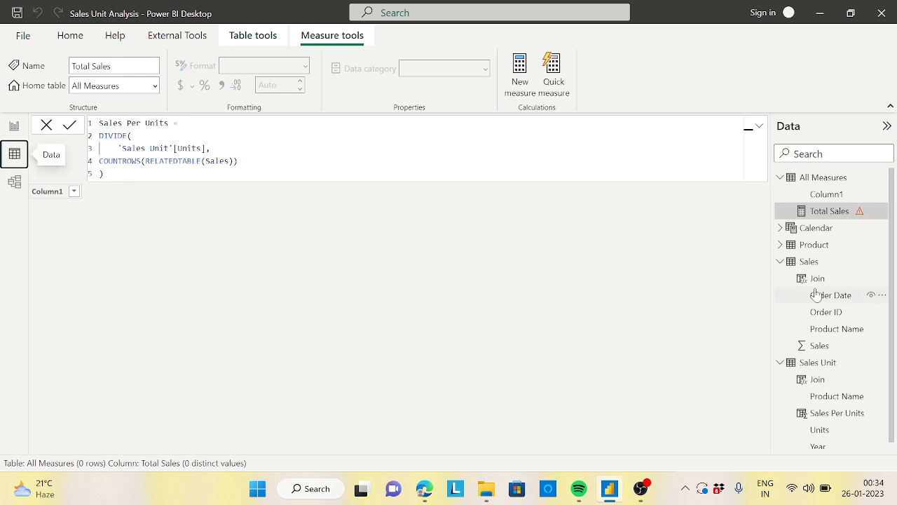
pyautogui.click(780, 261)
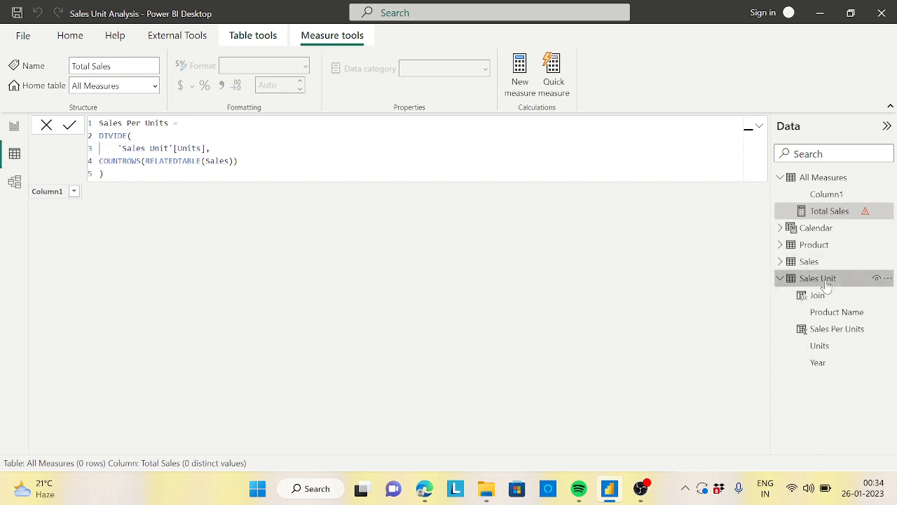
pyautogui.click(821, 279)
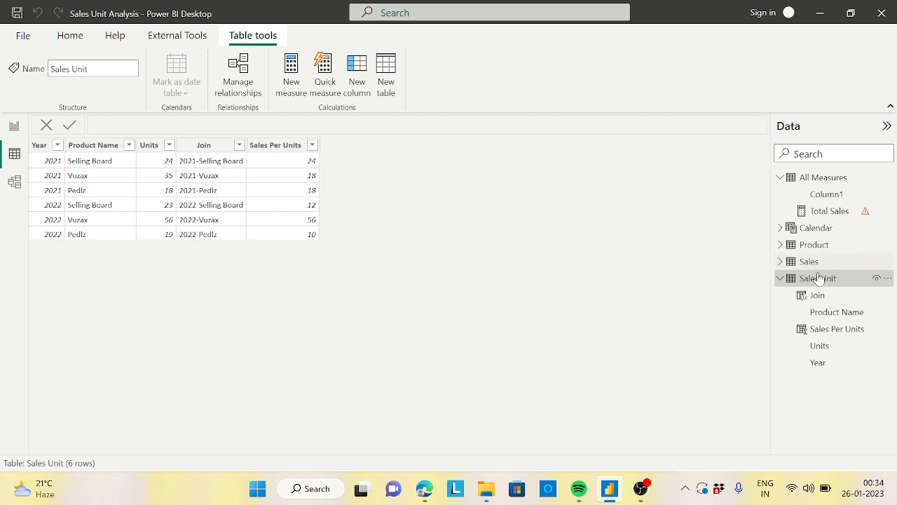
pyautogui.click(780, 245)
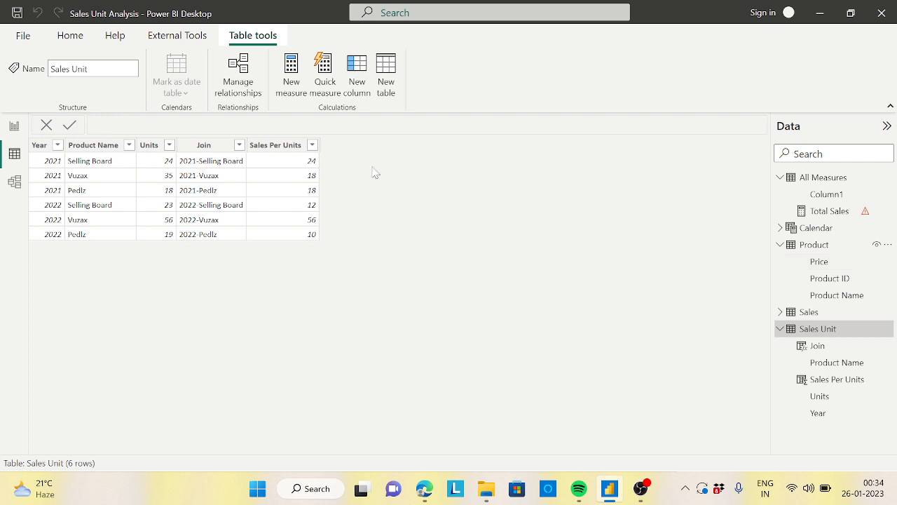
# Step: Reopen the Total Sales measure and fill its RELATED function with 'Sales Unit'[Units]
pyautogui.click(841, 211)
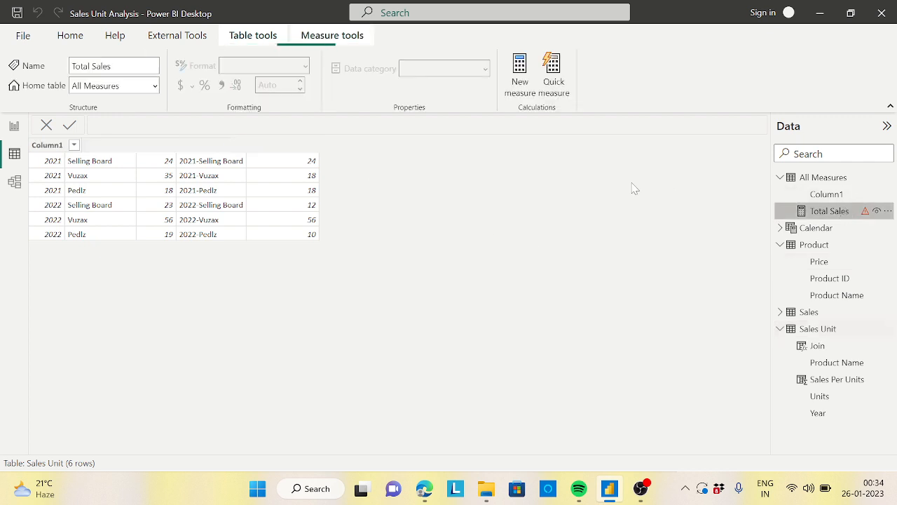
pyautogui.click(163, 161)
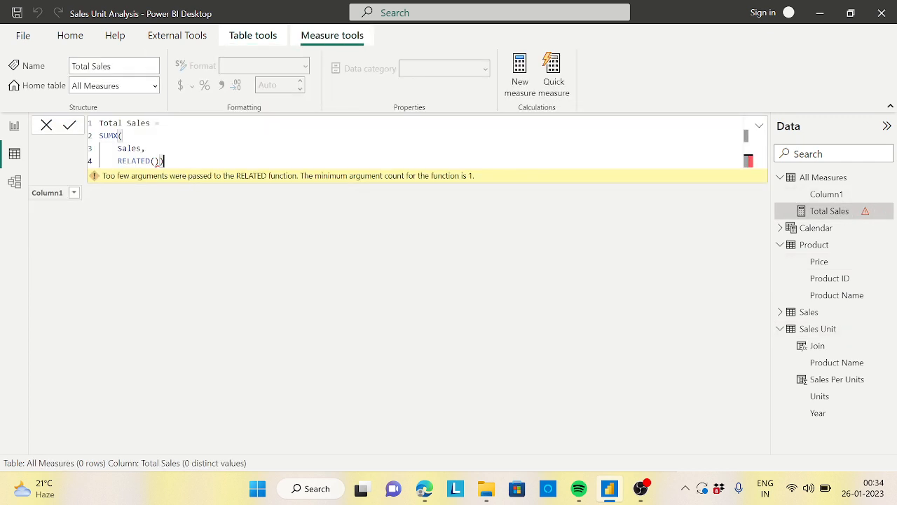
pyautogui.press('BackSpace')
pyautogui.press('BackSpace')
pyautogui.write('sal')
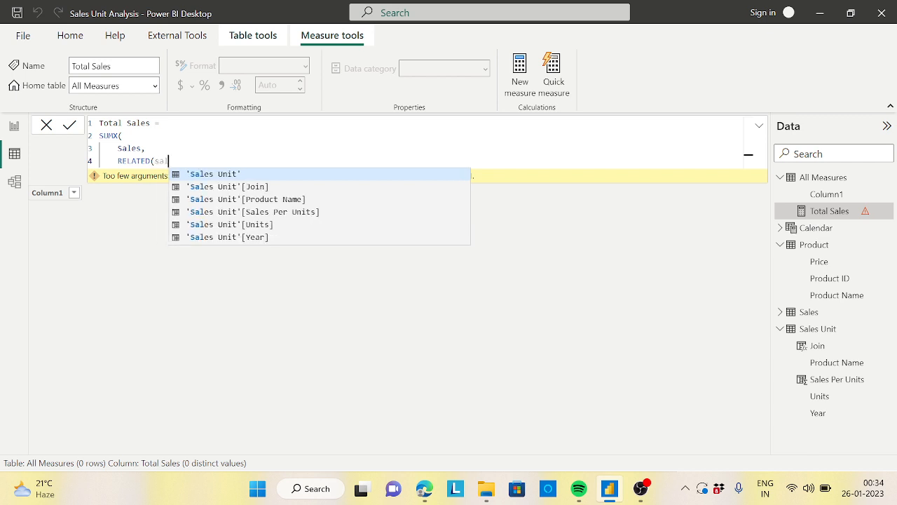
pyautogui.click(260, 225)
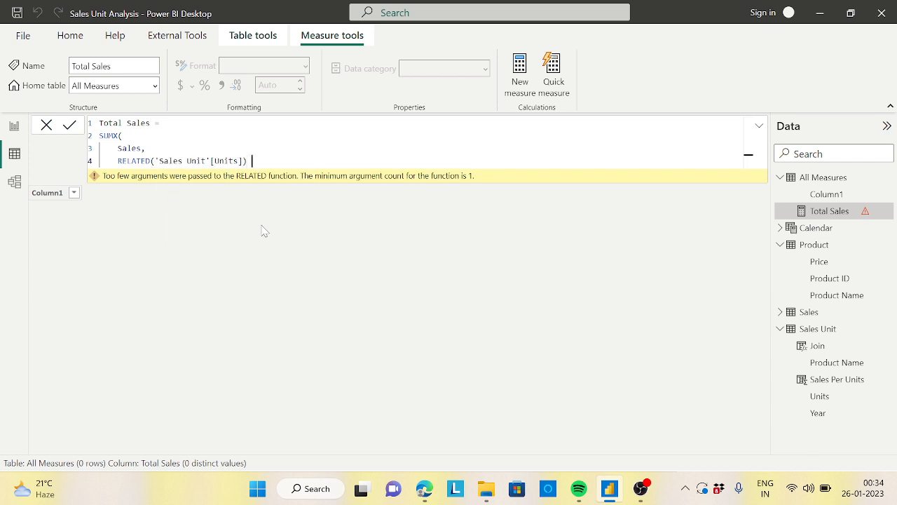
# Step: Multiply the SUMX expression in Total Sales by RELATED('Product'[Price]), commit the measure and return to the report view
pyautogui.write('*')
pyautogui.press('Return')
pyautogui.write('rela')
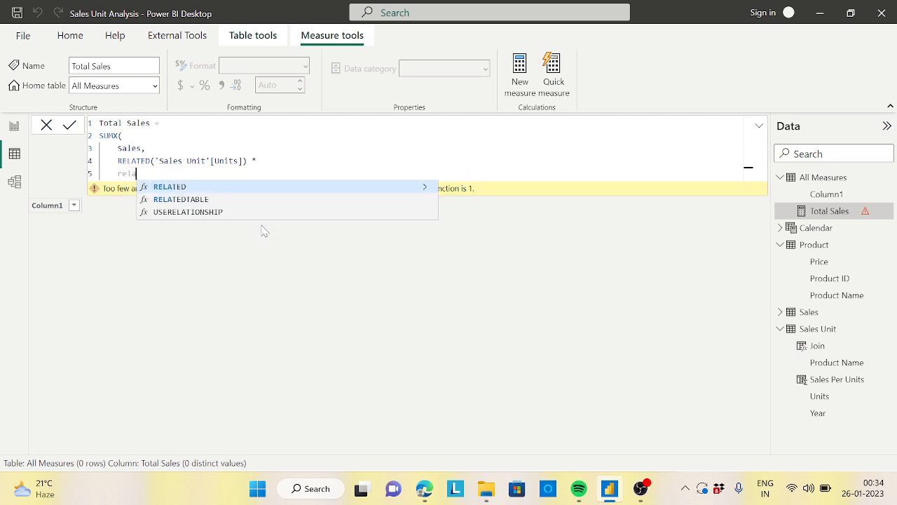
pyautogui.press('Tab')
pyautogui.write('pri')
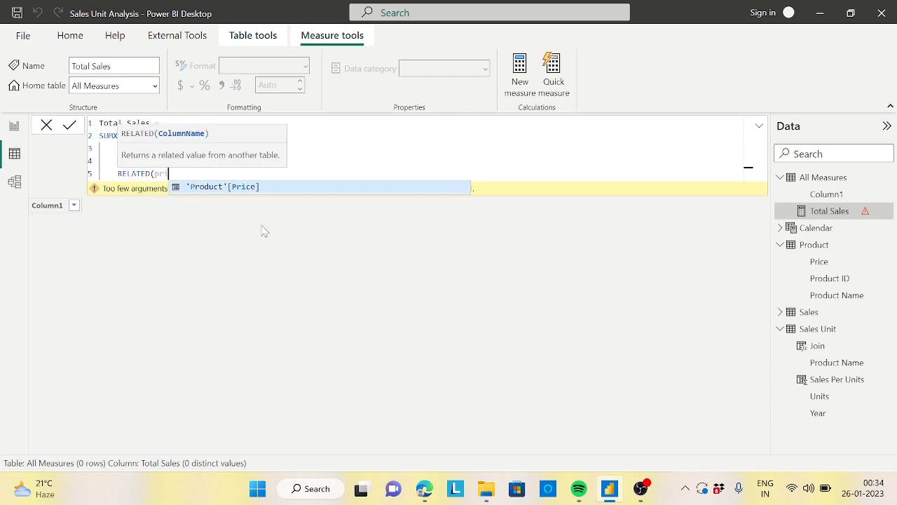
pyautogui.click(254, 187)
pyautogui.write(')')
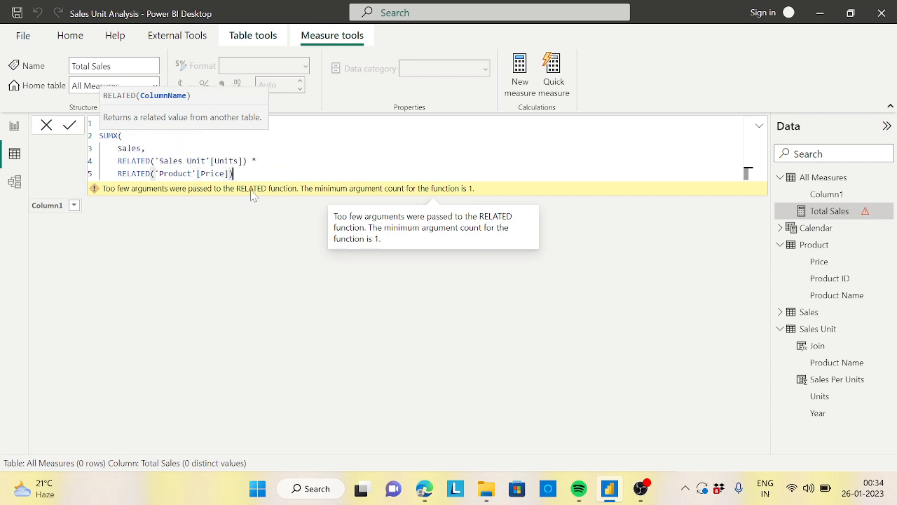
pyautogui.press('Return')
pyautogui.write(')')
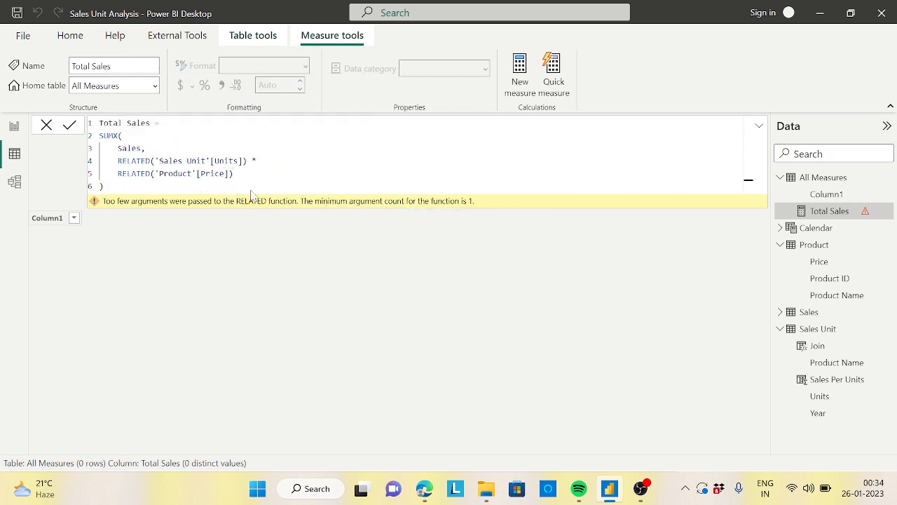
pyautogui.press('Return')
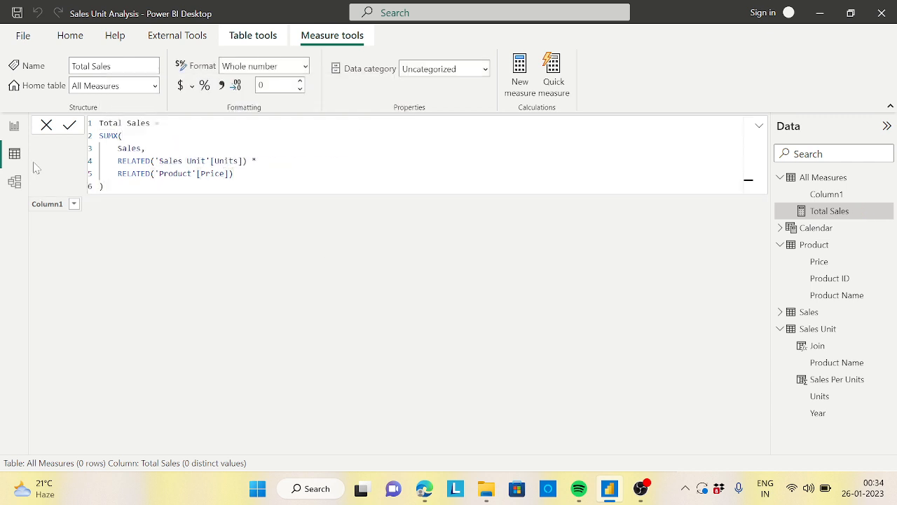
pyautogui.click(15, 127)
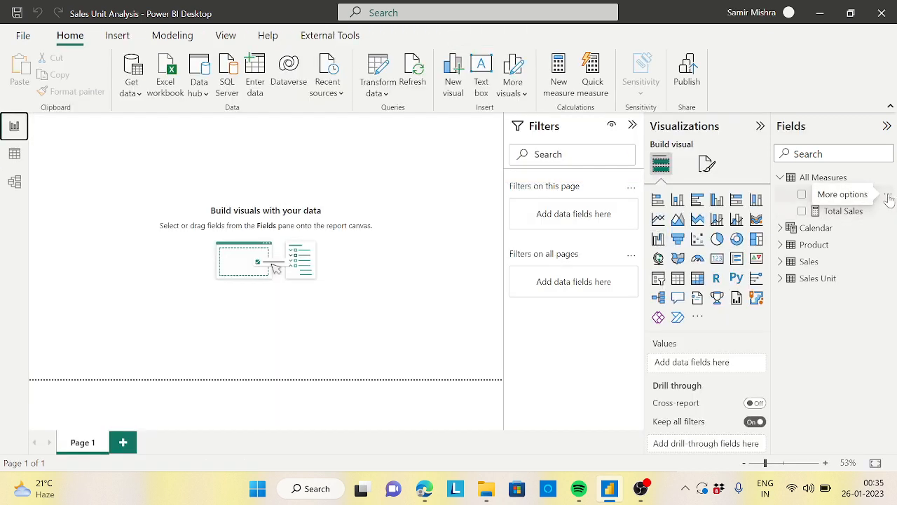
# Step: Delete the Column1 field from the All Measures table and confirm the deletion
pyautogui.click(886, 196)
pyautogui.click(812, 311)
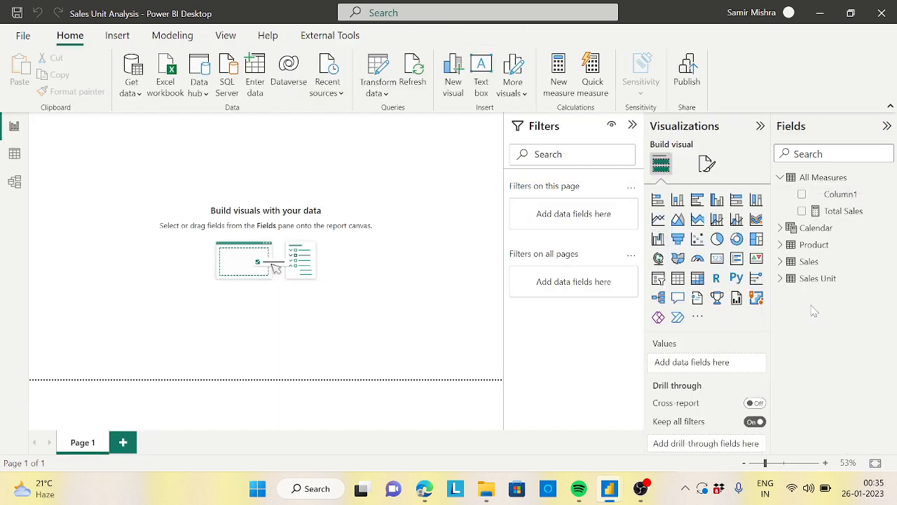
pyautogui.click(527, 269)
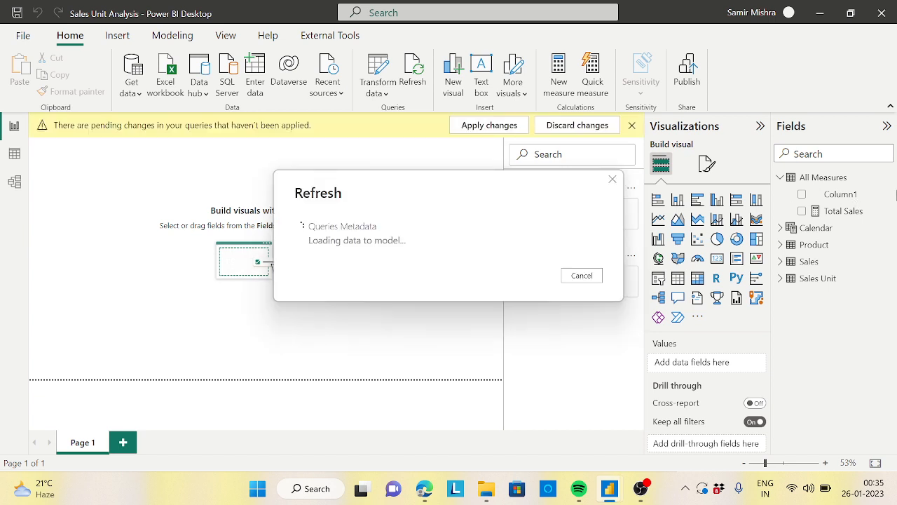
# Step: Create a new measure in All Measures named Total Unit Sales and start its formula with SUMX over the Sales table
pyautogui.click(887, 180)
pyautogui.click(811, 188)
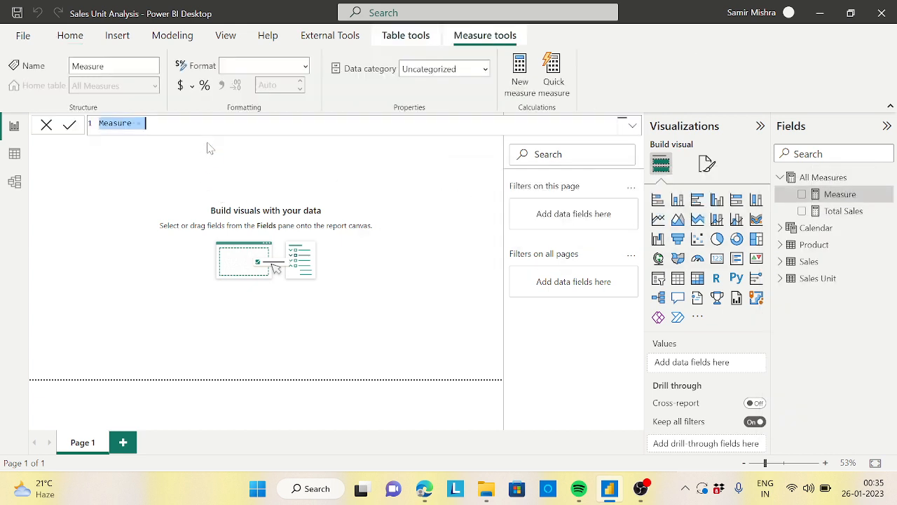
pyautogui.write('Total U')
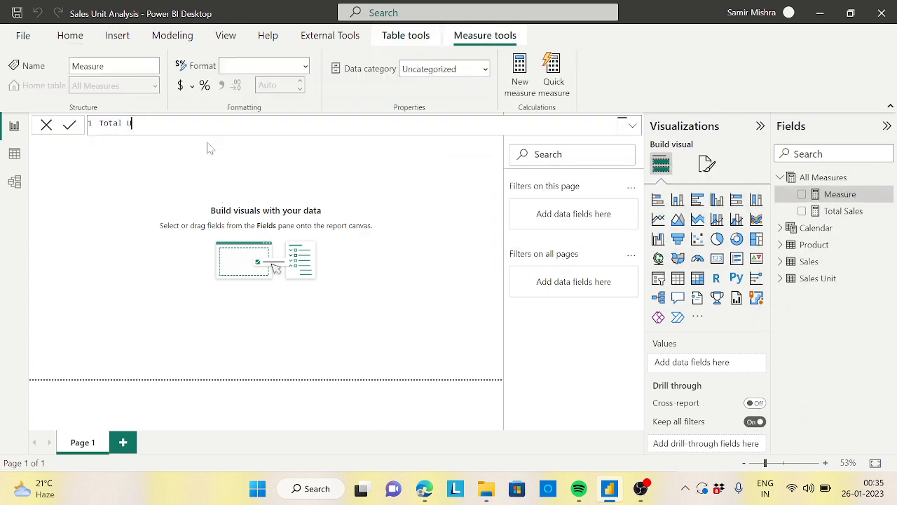
pyautogui.write('nit Sales=')
pyautogui.hotkey('shift', 'Return')
pyautogui.write('sum')
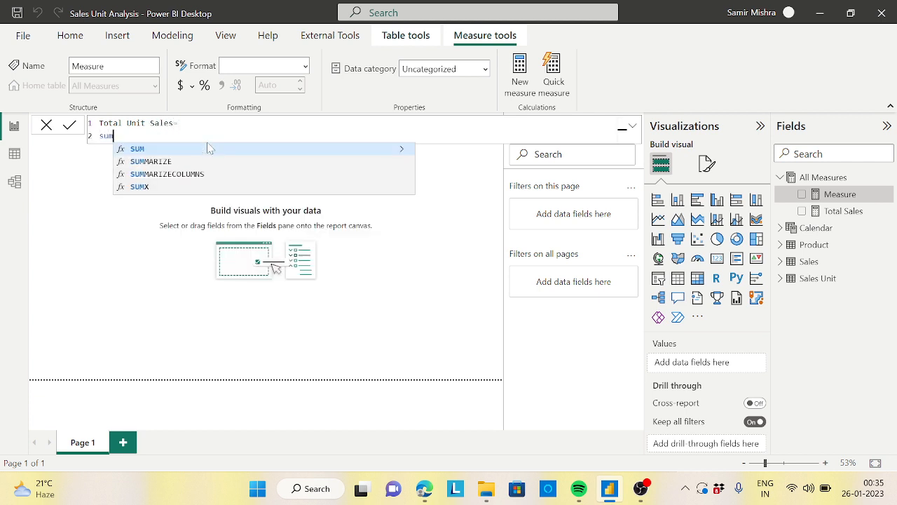
pyautogui.write('x(')
pyautogui.hotkey('shift', 'Return')
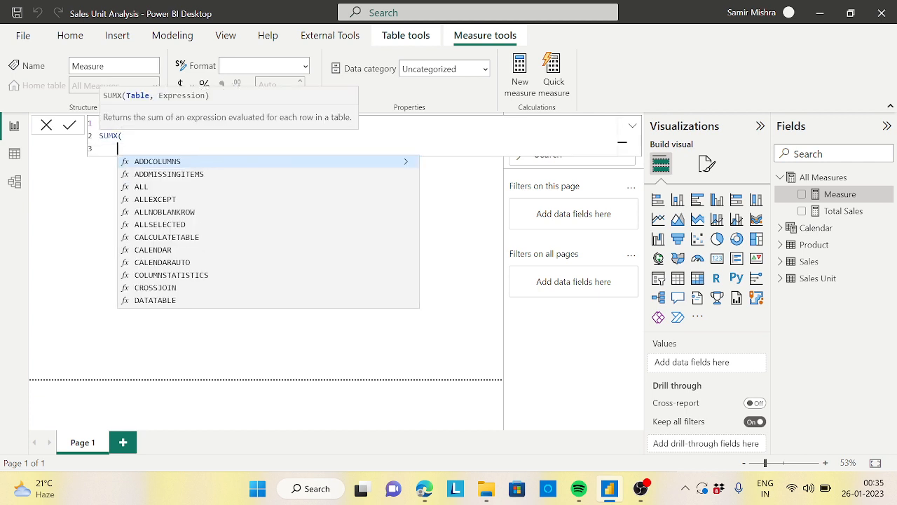
pyautogui.write('sal')
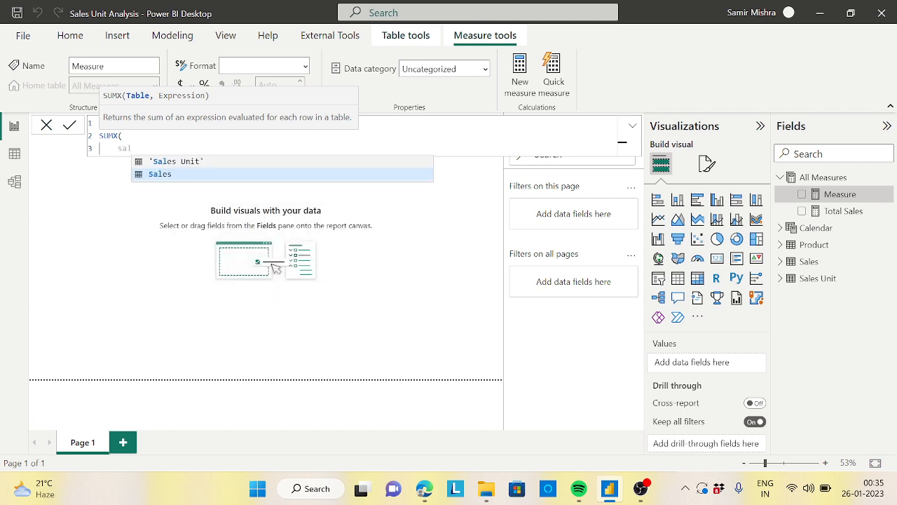
pyautogui.write('es,')
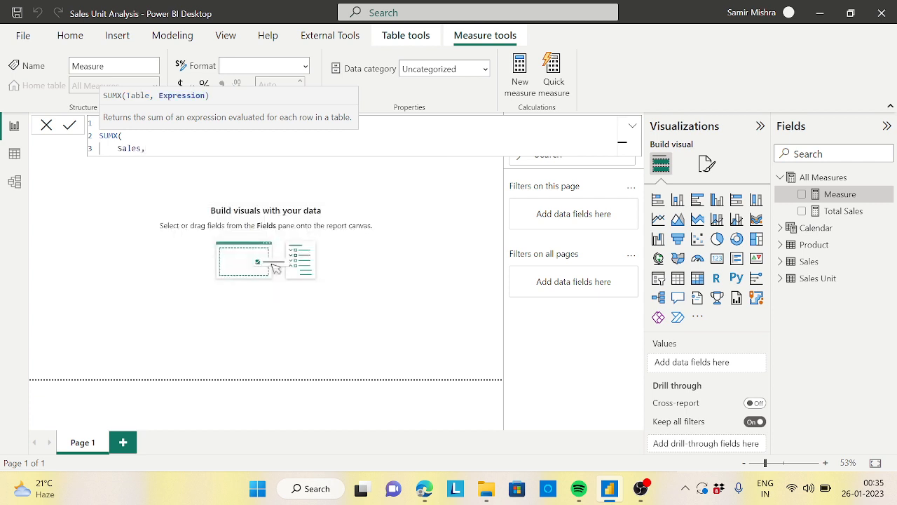
pyautogui.hotkey('shift', 'Return')
pyautogui.write('sales')
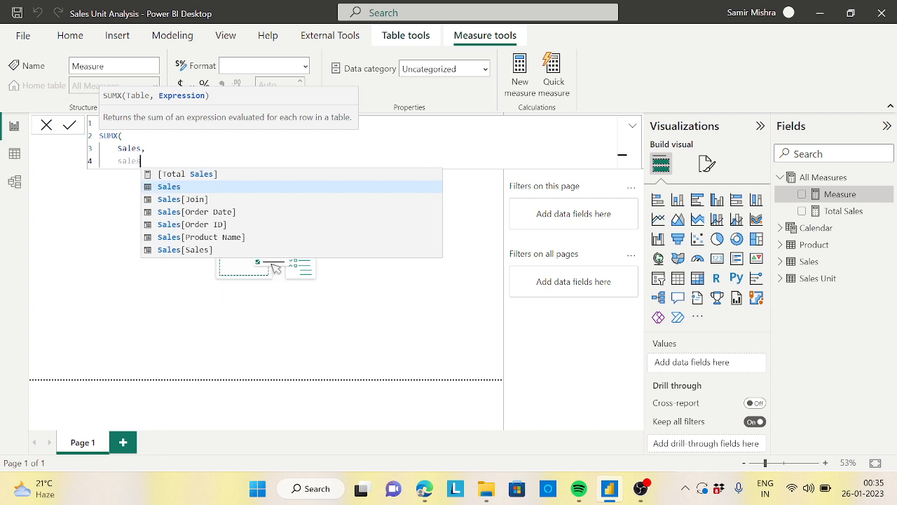
pyautogui.write('s')
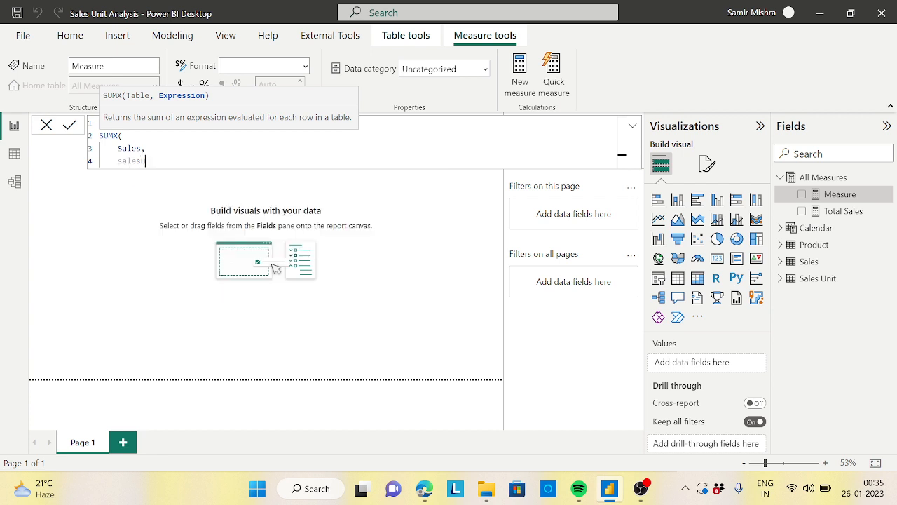
pyautogui.press('BackSpace')
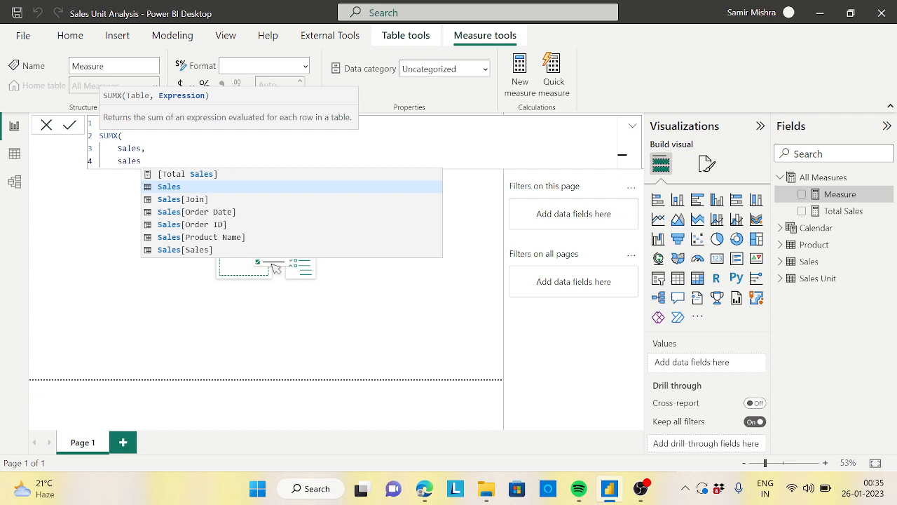
pyautogui.press('BackSpace')
pyautogui.press('BackSpace')
pyautogui.press('BackSpace')
pyautogui.press('BackSpace')
pyautogui.press('BackSpace')
pyautogui.write('uni')
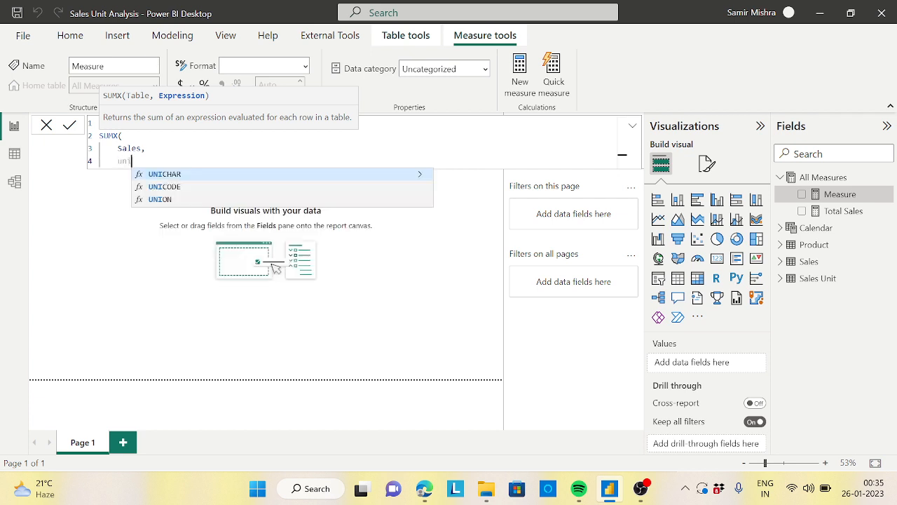
pyautogui.press('BackSpace')
pyautogui.press('BackSpace')
pyautogui.press('BackSpace')
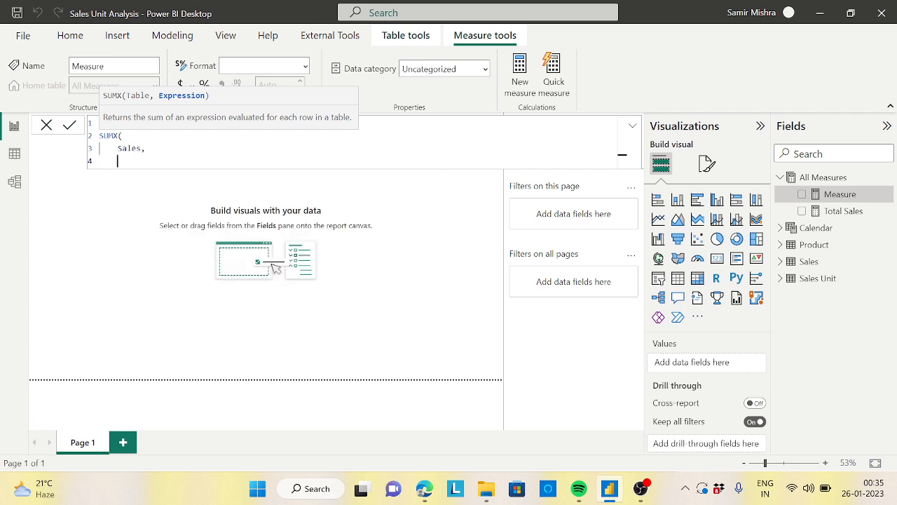
pyautogui.write('sales')
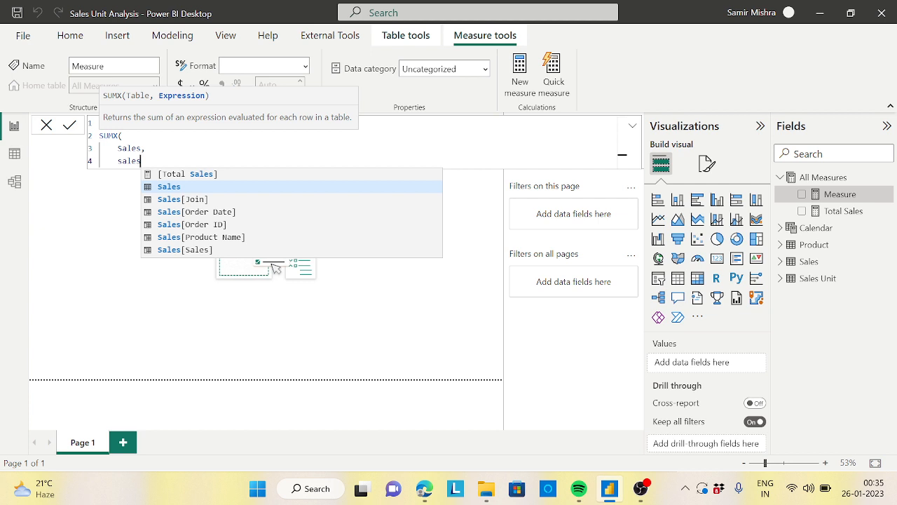
pyautogui.press('BackSpace')
pyautogui.press('BackSpace')
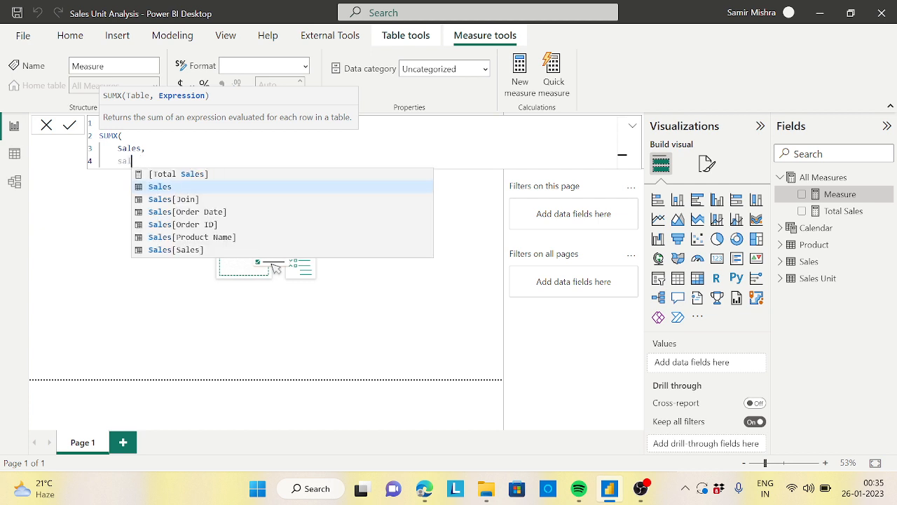
pyautogui.press('BackSpace')
pyautogui.press('BackSpace')
pyautogui.press('BackSpace')
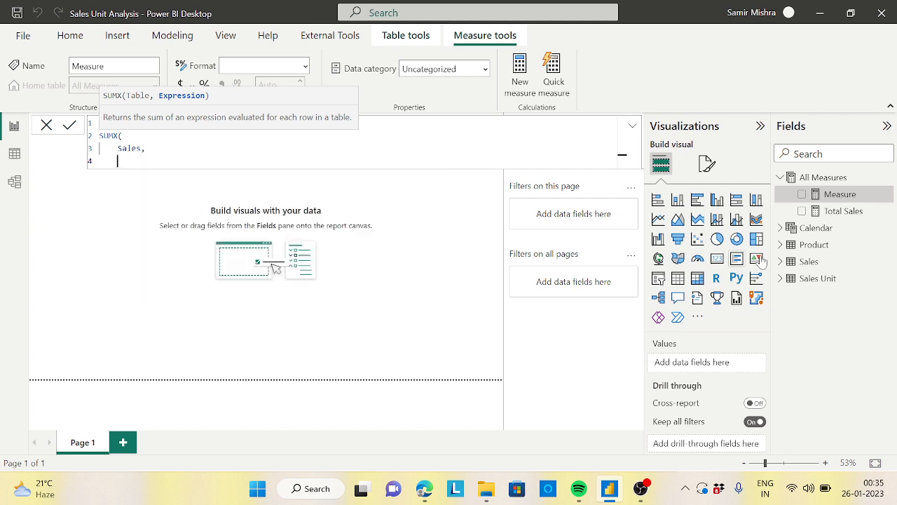
# Step: Expand the Sales Unit table to view its fields
pyautogui.click(782, 280)
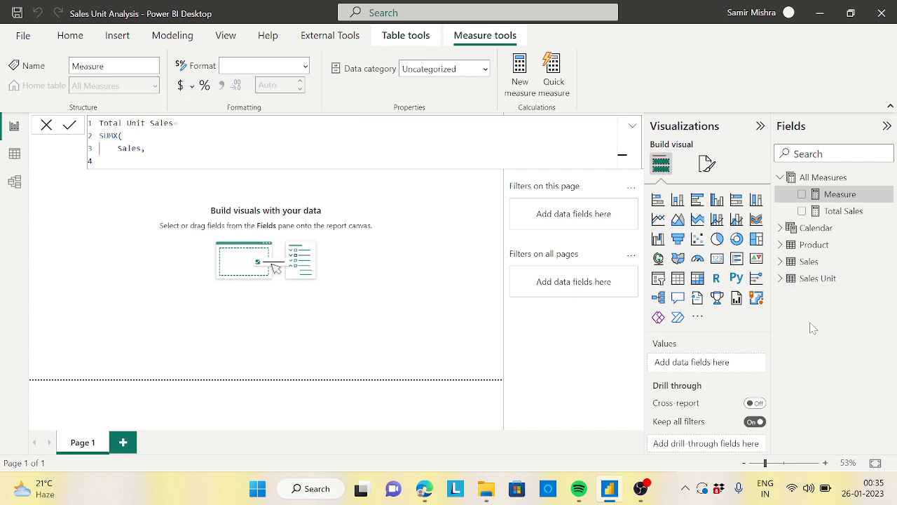
pyautogui.click(781, 279)
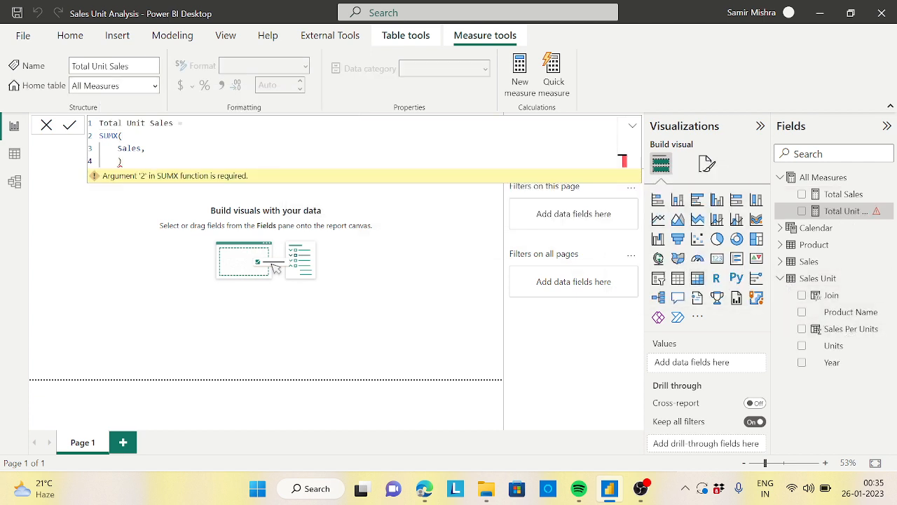
pyautogui.write('sales')
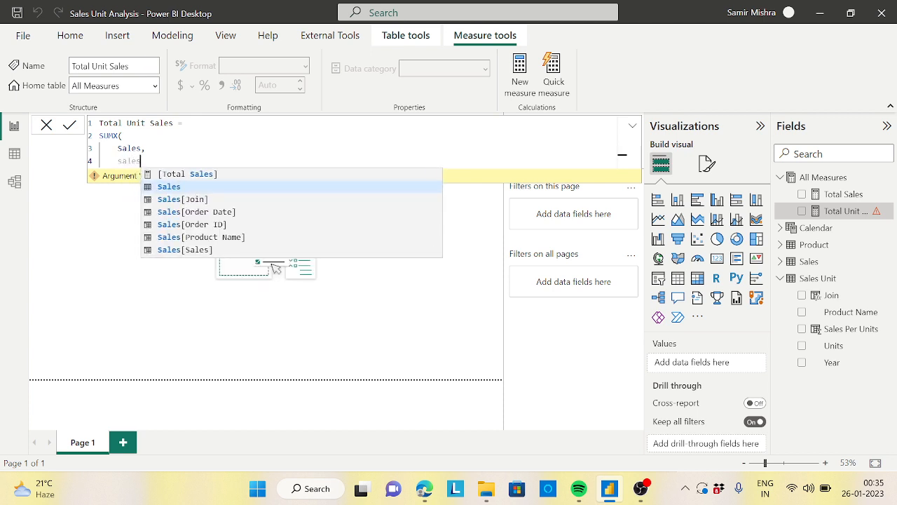
pyautogui.write(' per')
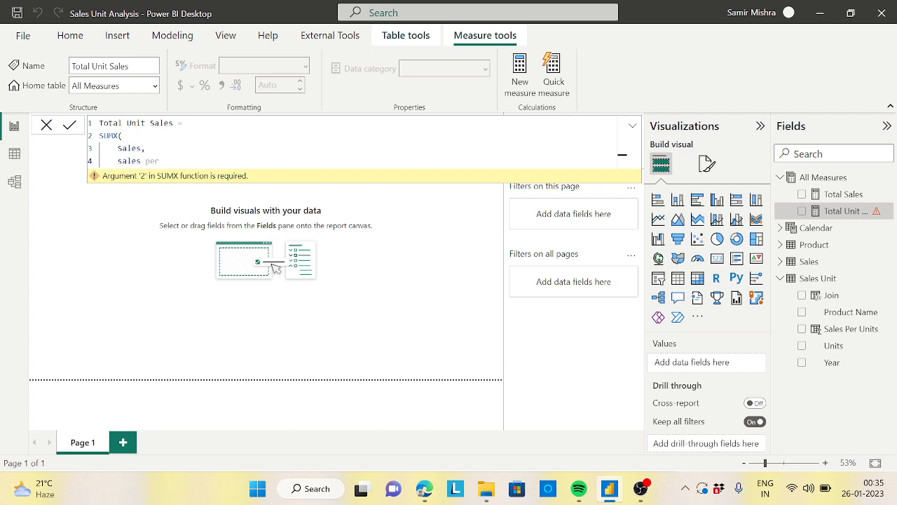
pyautogui.press('Up')
pyautogui.press('BackSpace')
pyautogui.press('BackSpace')
pyautogui.press('BackSpace')
pyautogui.press('BackSpace')
pyautogui.press('BackSpace')
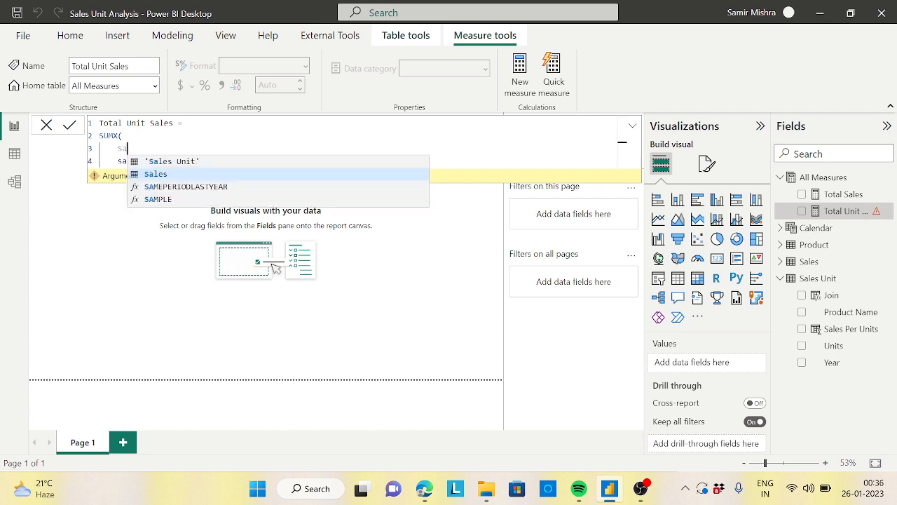
pyautogui.write('ales')
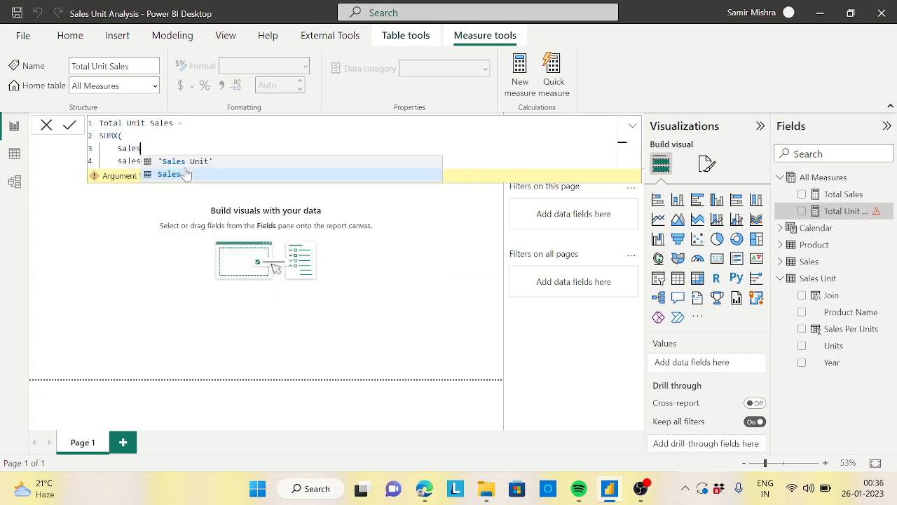
pyautogui.press('Escape')
pyautogui.press('Up')
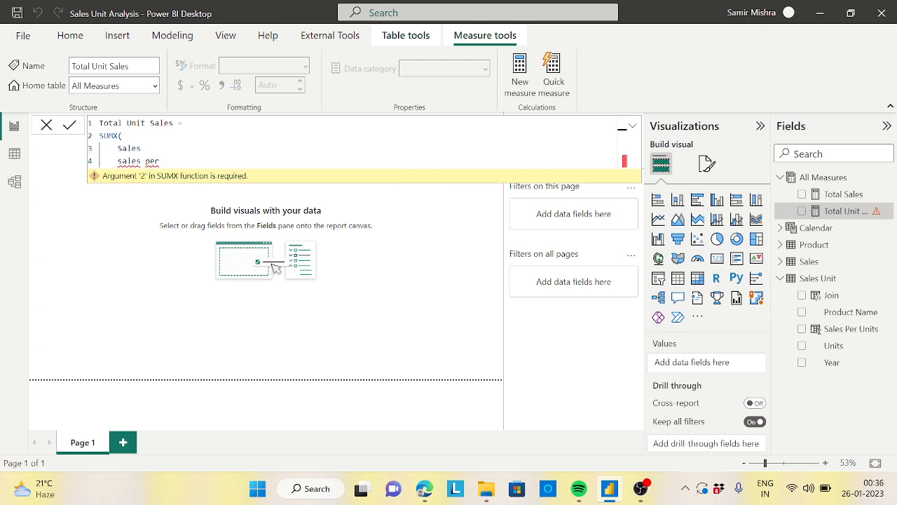
pyautogui.press('BackSpace')
pyautogui.press('BackSpace')
pyautogui.press('BackSpace')
pyautogui.press('BackSpace')
pyautogui.press('BackSpace')
pyautogui.press('BackSpace')
pyautogui.press('BackSpace')
pyautogui.press('BackSpace')
pyautogui.press('BackSpace')
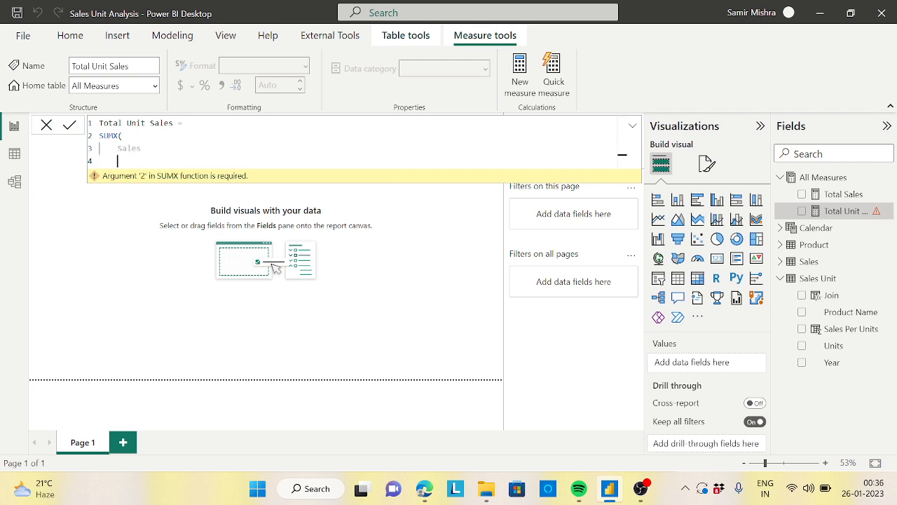
pyautogui.write(',')
pyautogui.press('Return')
pyautogui.write('sales')
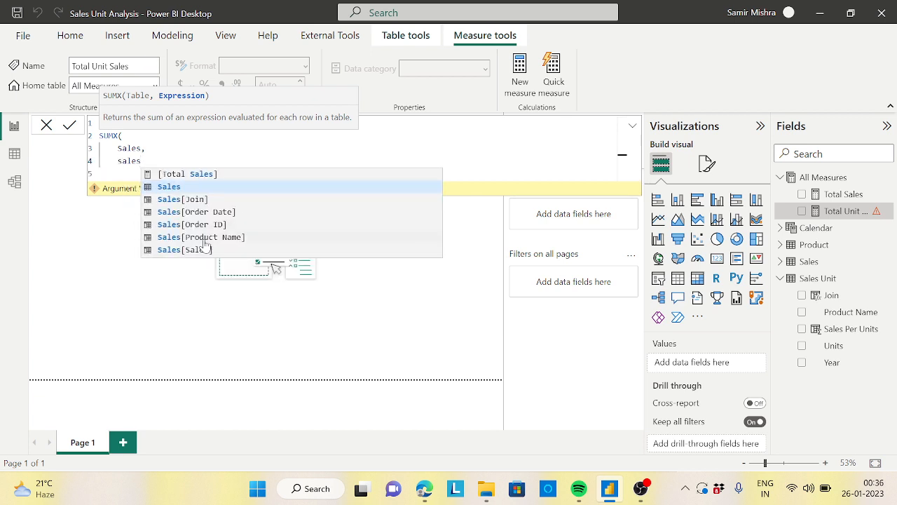
pyautogui.press('Escape')
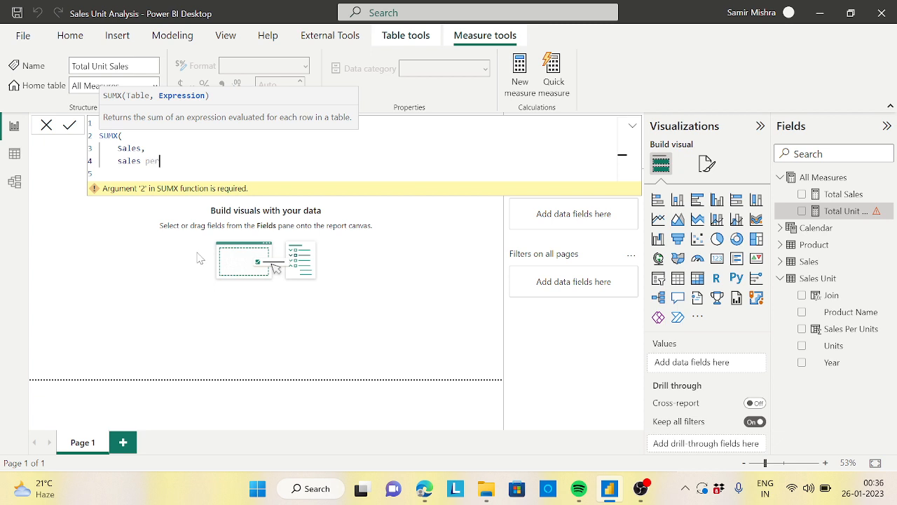
pyautogui.press('BackSpace')
pyautogui.press('BackSpace')
pyautogui.press('BackSpace')
pyautogui.press('BackSpace')
pyautogui.press('BackSpace')
# Step: Enter RELATED('Sales Unit'[Sales Per Units]) as the expression argument of SUMX in Total Unit Sales
pyautogui.write('related')
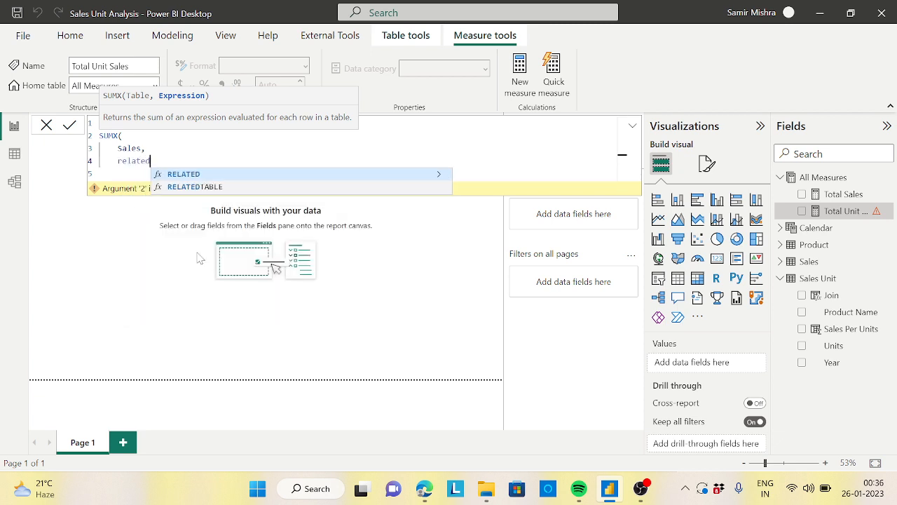
pyautogui.press('Tab')
pyautogui.write('sale')
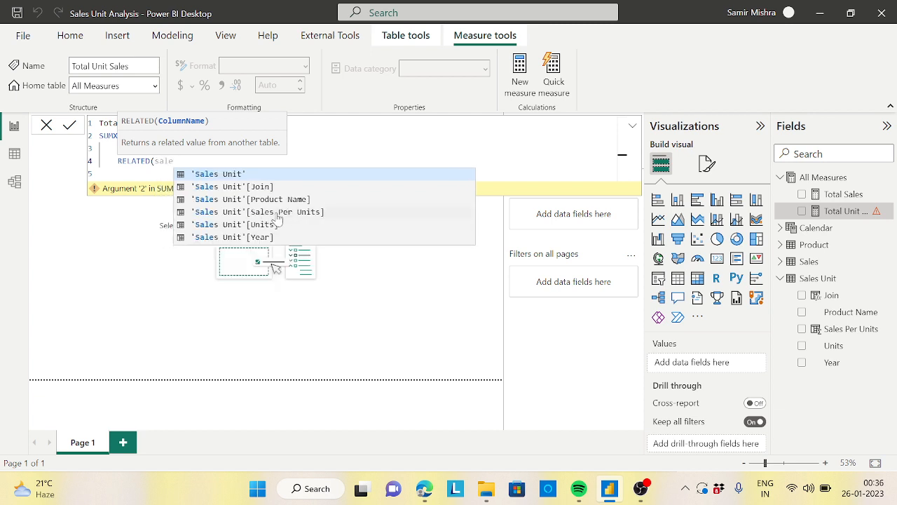
pyautogui.click(298, 213)
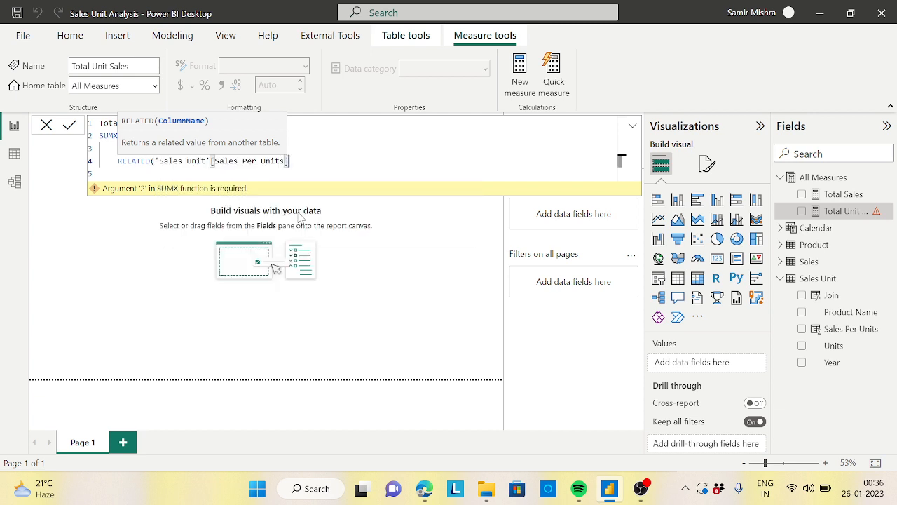
pyautogui.write(')')
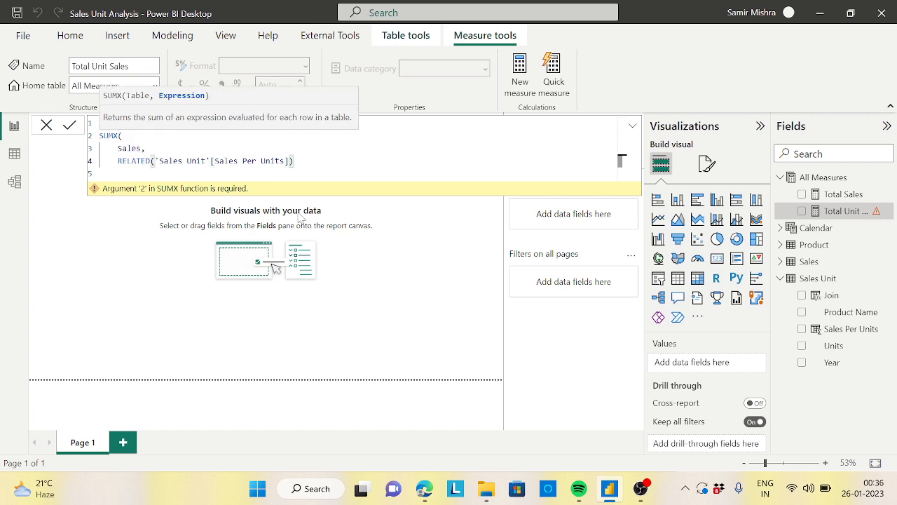
# Step: Multiply the expression inside SUMX by RELATED('Product'[Price]) on a new line and close the SUMX function
pyautogui.write('*')
pyautogui.hotkey('shift', 'Return')
pyautogui.write('rela')
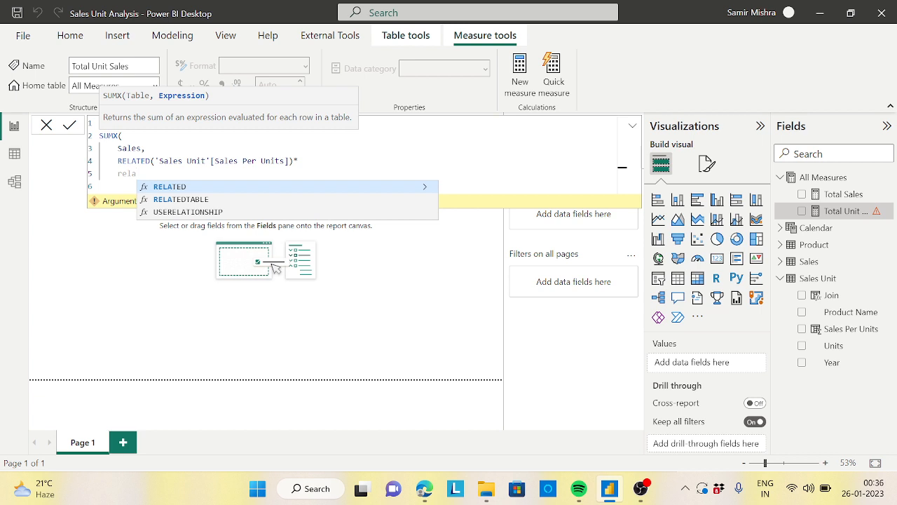
pyautogui.click(175, 188)
pyautogui.write('pric')
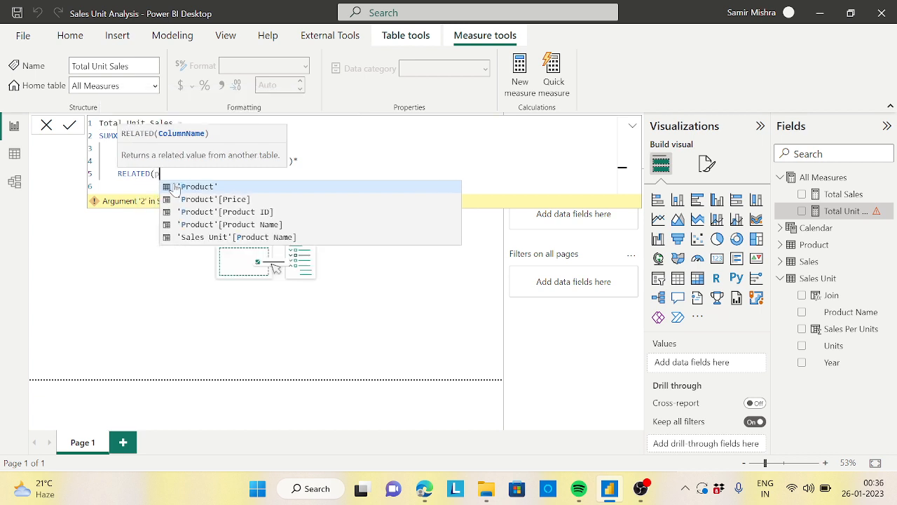
pyautogui.press('BackSpace')
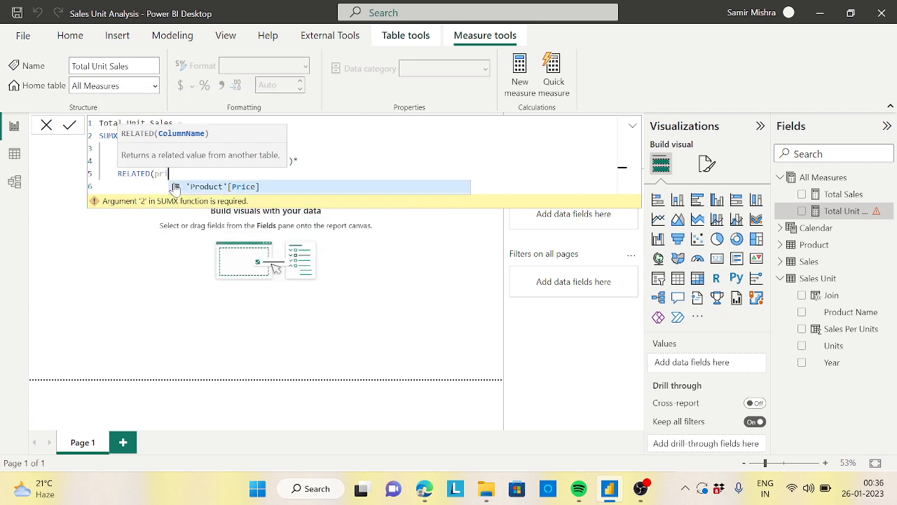
pyautogui.click(210, 188)
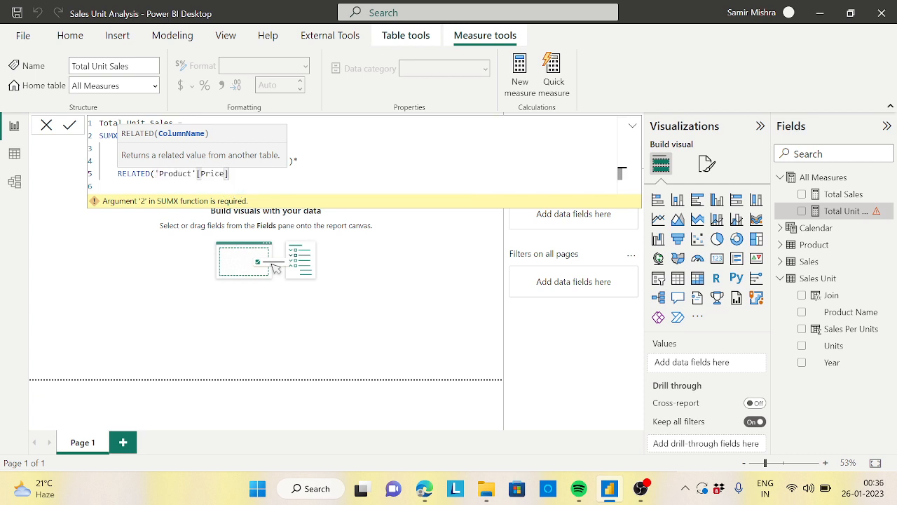
pyautogui.write(')')
pyautogui.press('Return')
pyautogui.write(')')
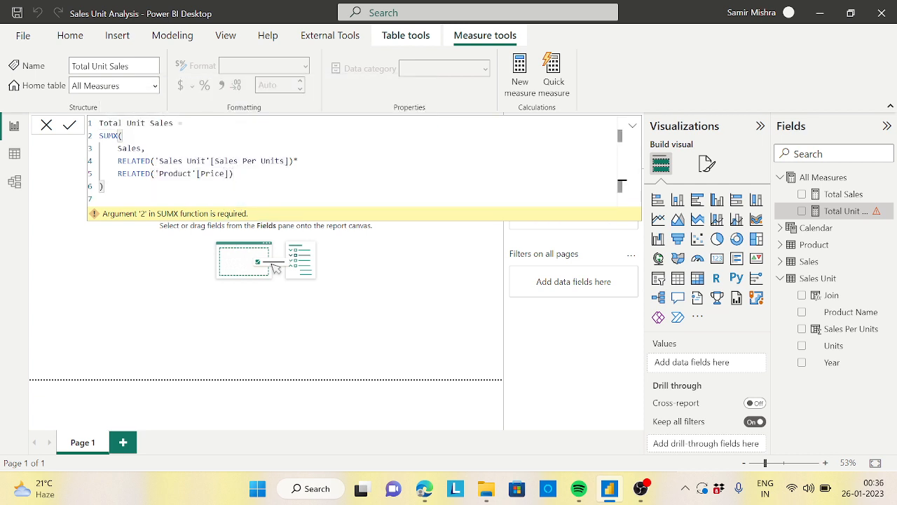
# Step: Commit the Total Unit Sales measure formula and leave the formula editor collapsed
pyautogui.press('Return')
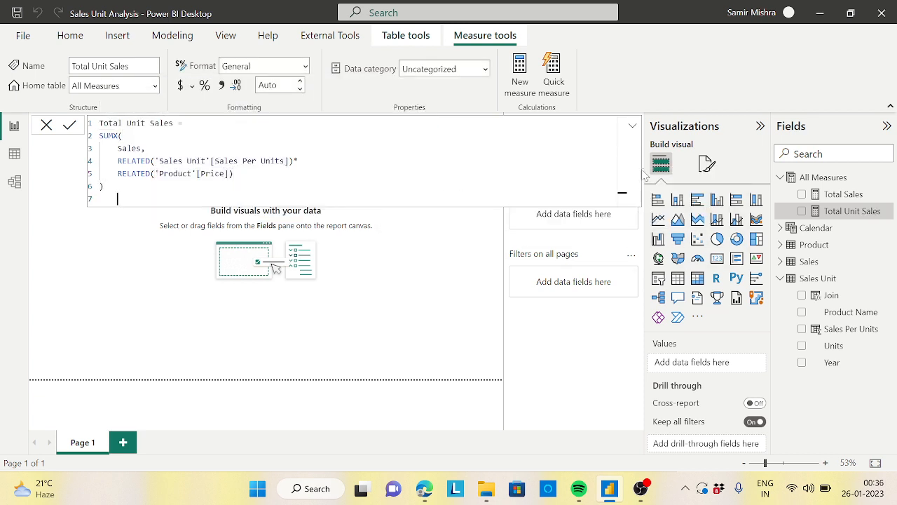
pyautogui.click(632, 125)
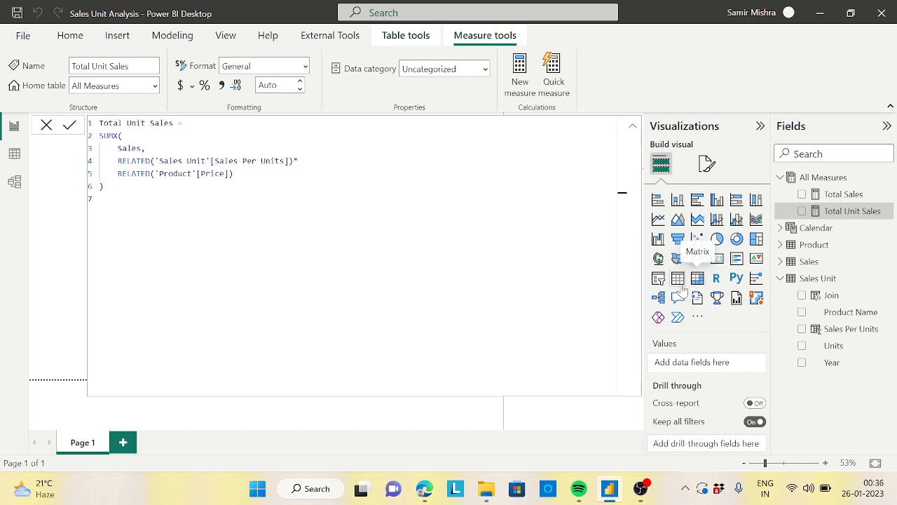
pyautogui.click(633, 126)
# Step: Insert a table visual on Page 1, move it away from the page corner and enlarge it across the canvas
pyautogui.click(678, 278)
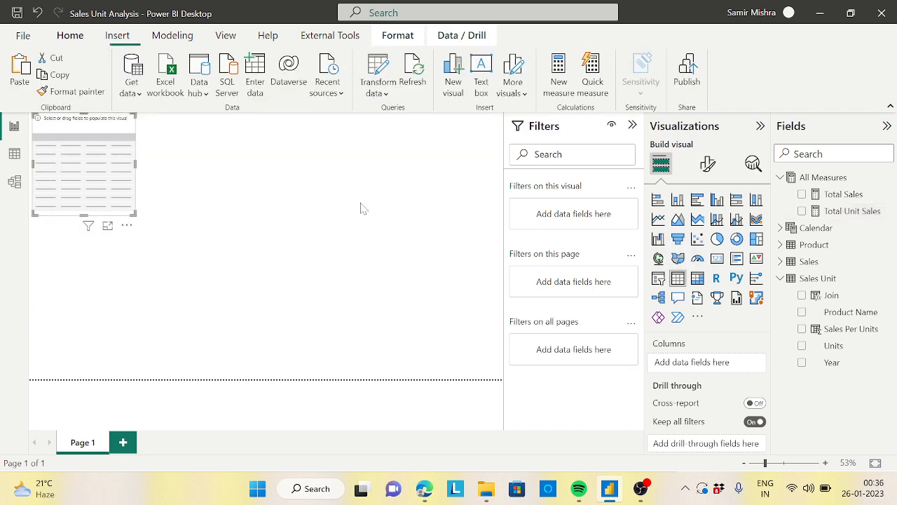
pyautogui.moveTo(120, 170); pyautogui.dragTo(194, 201)
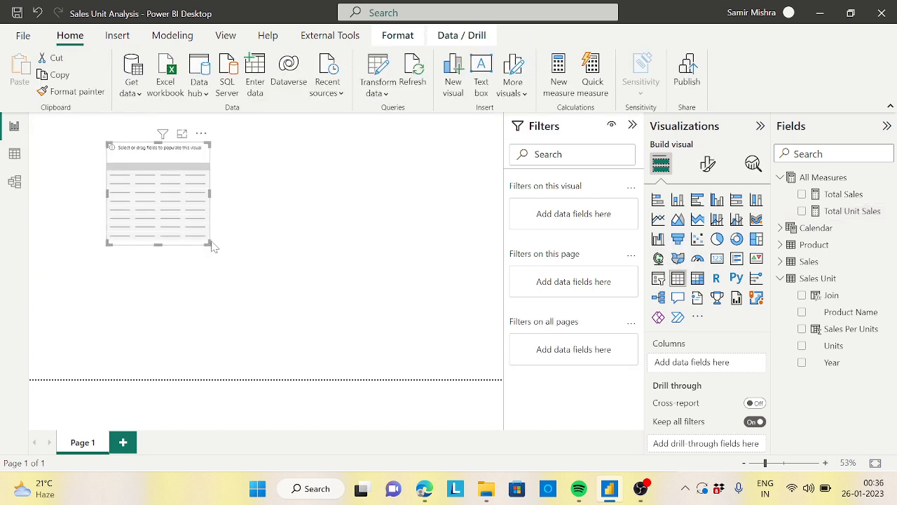
pyautogui.click(209, 248)
pyautogui.click(209, 245)
pyautogui.moveTo(209, 245); pyautogui.dragTo(432, 333)
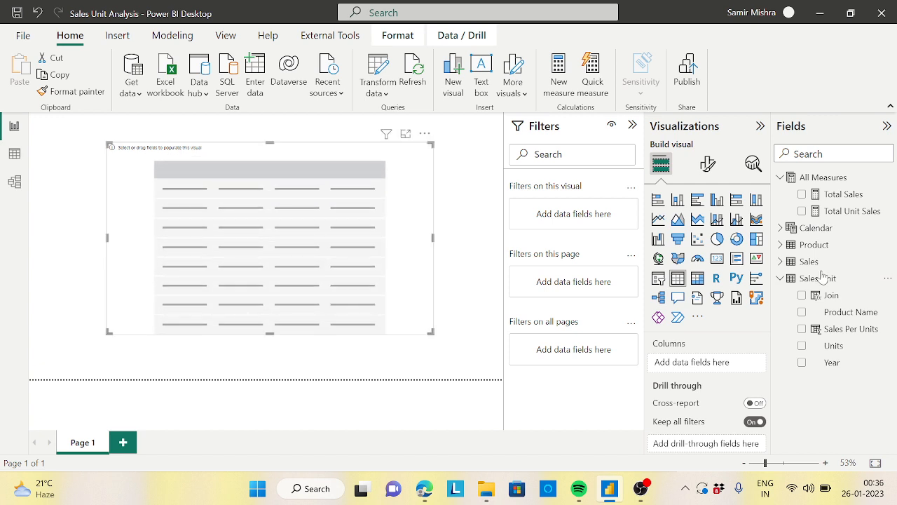
# Step: Add the Calendar Date field to the table's columns and remove Month, Day and Quarter, keeping only Year
pyautogui.click(781, 227)
pyautogui.moveTo(834, 253); pyautogui.dragTo(694, 361)
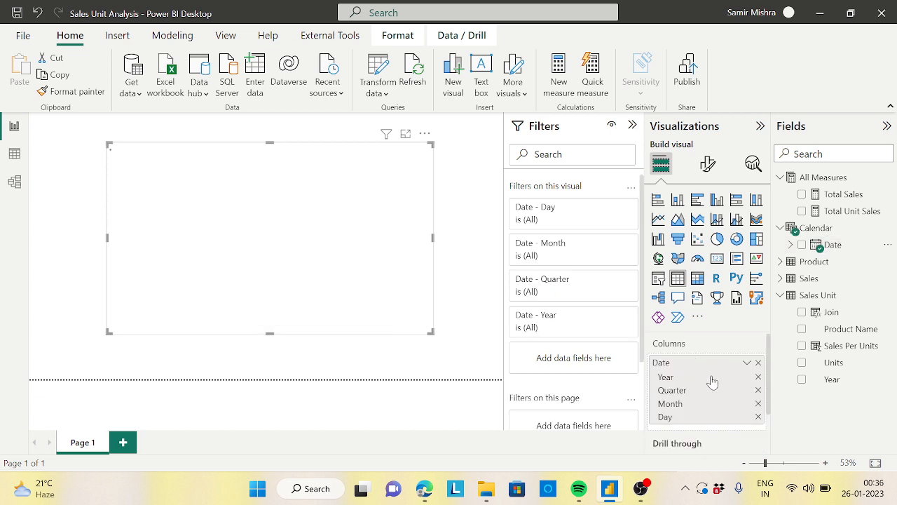
pyautogui.click(758, 403)
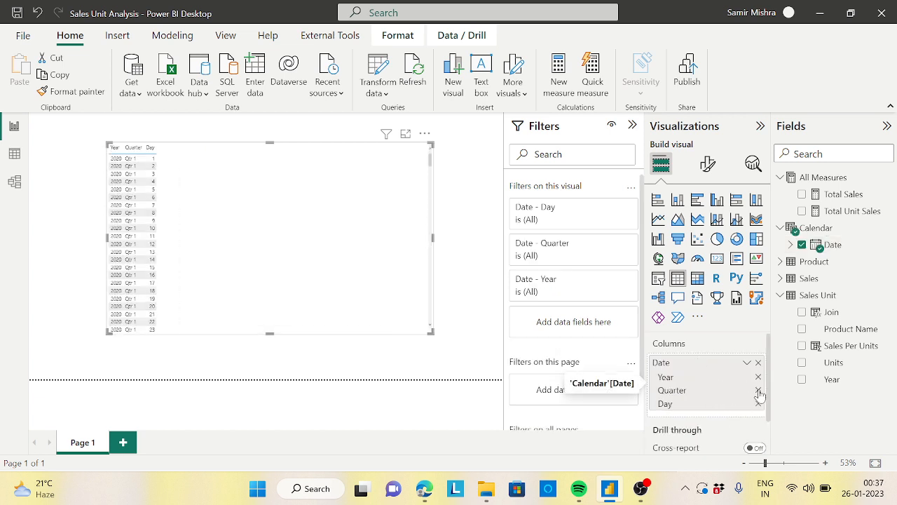
pyautogui.click(758, 403)
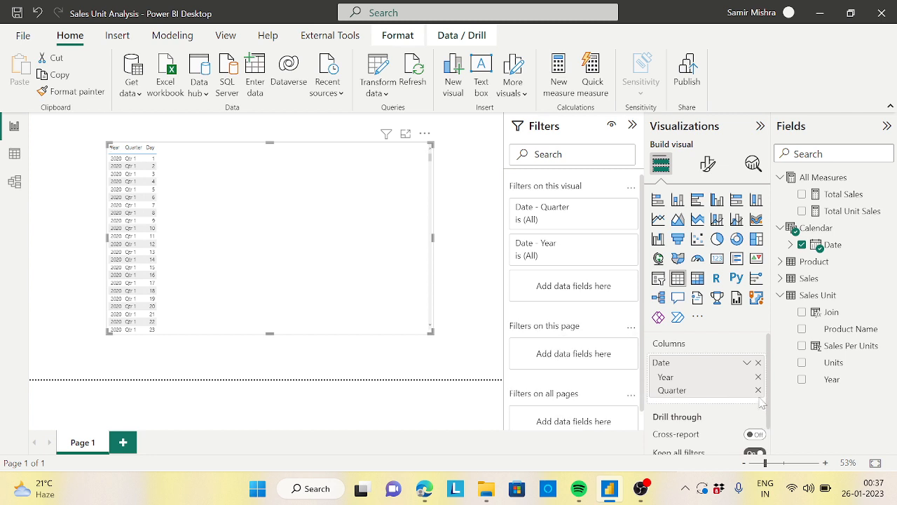
pyautogui.click(758, 390)
# Step: Add Month from the Calendar Date Hierarchy and the Total Sales and Total Unit Sales measures to the table
pyautogui.click(792, 245)
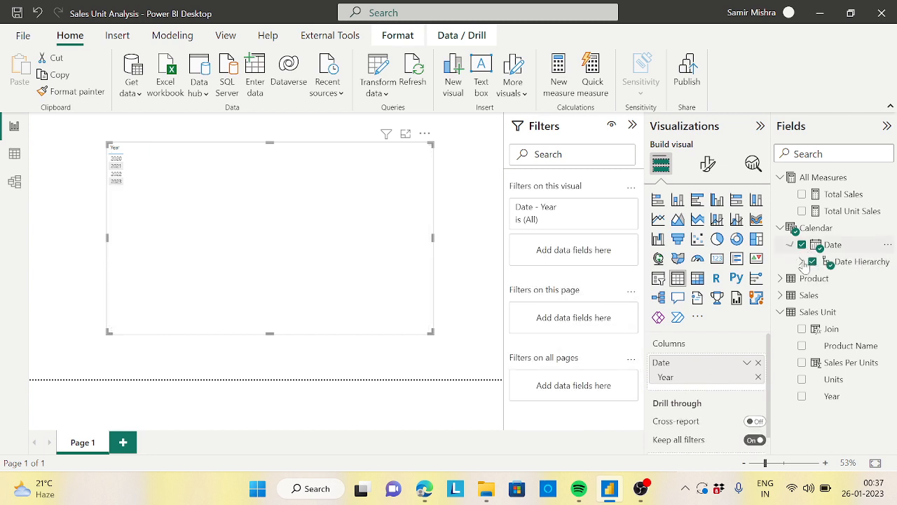
pyautogui.click(802, 262)
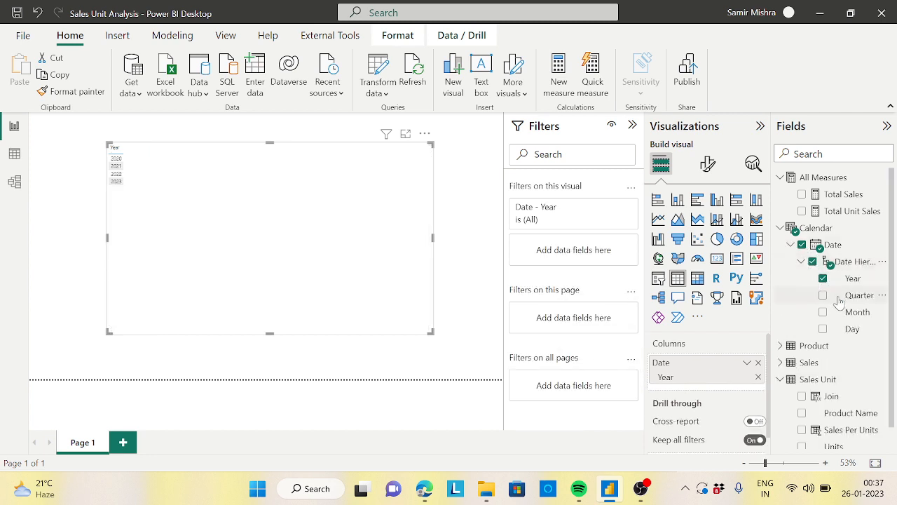
pyautogui.moveTo(857, 312); pyautogui.dragTo(732, 395)
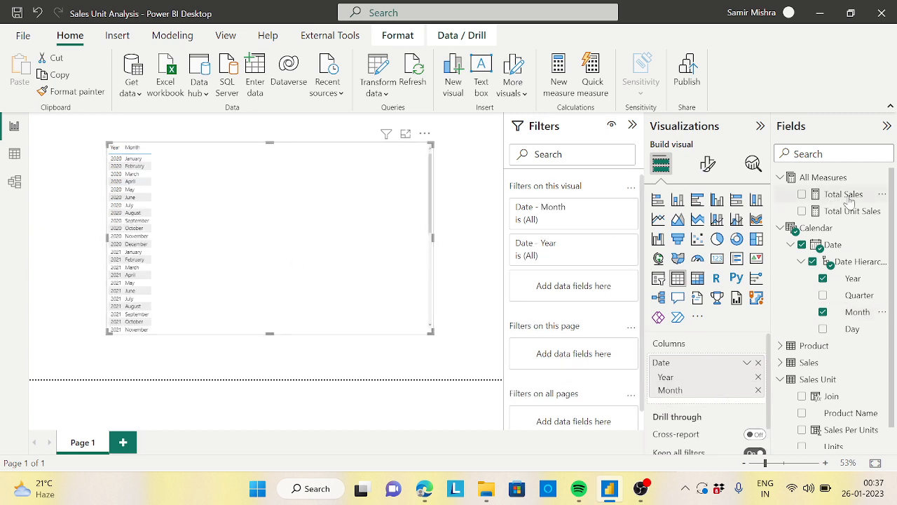
pyautogui.moveTo(850, 201); pyautogui.dragTo(303, 235)
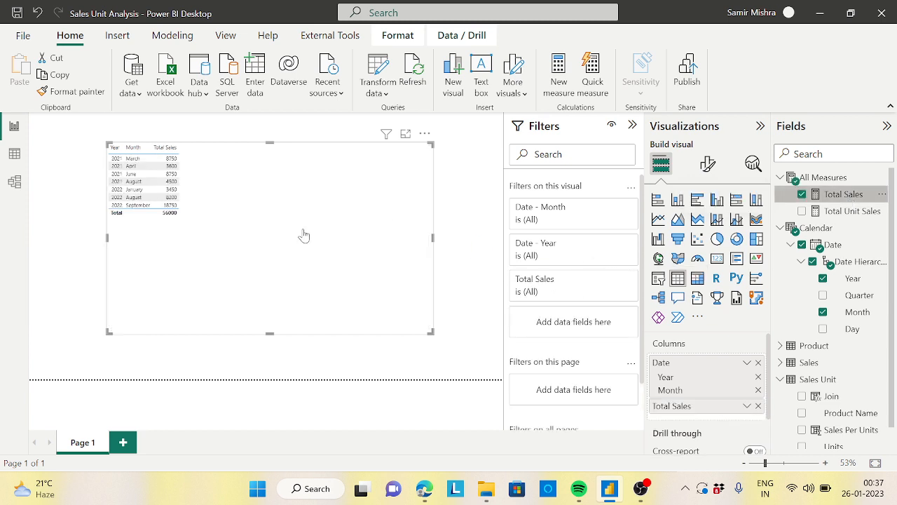
pyautogui.moveTo(855, 212); pyautogui.dragTo(292, 200)
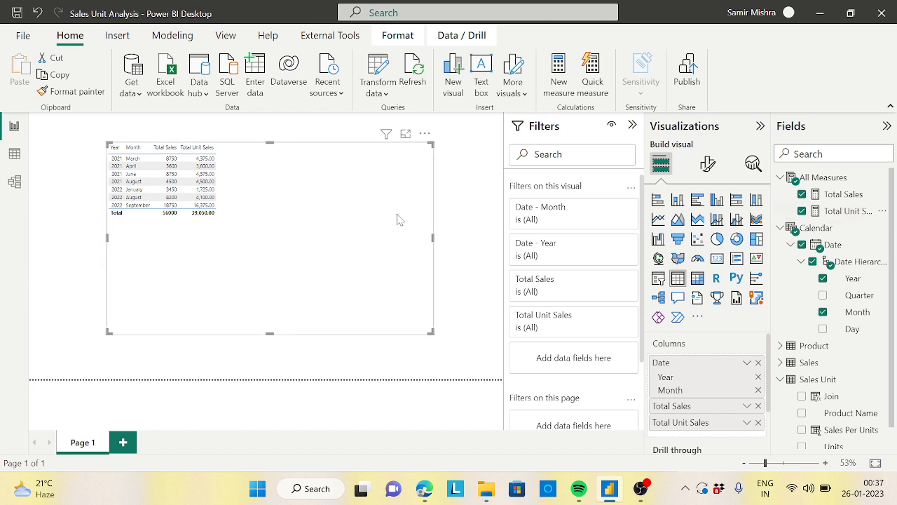
# Step: Set the font size of the table's values to 16
pyautogui.click(708, 165)
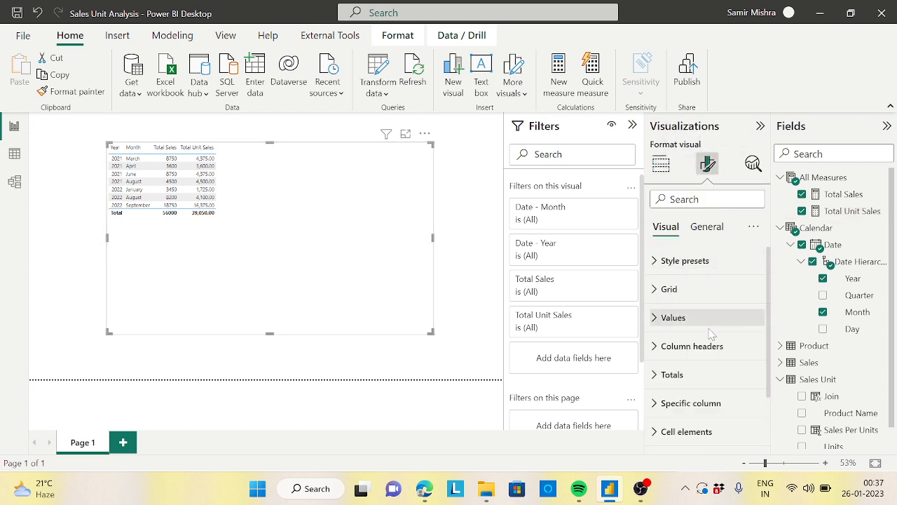
pyautogui.click(687, 320)
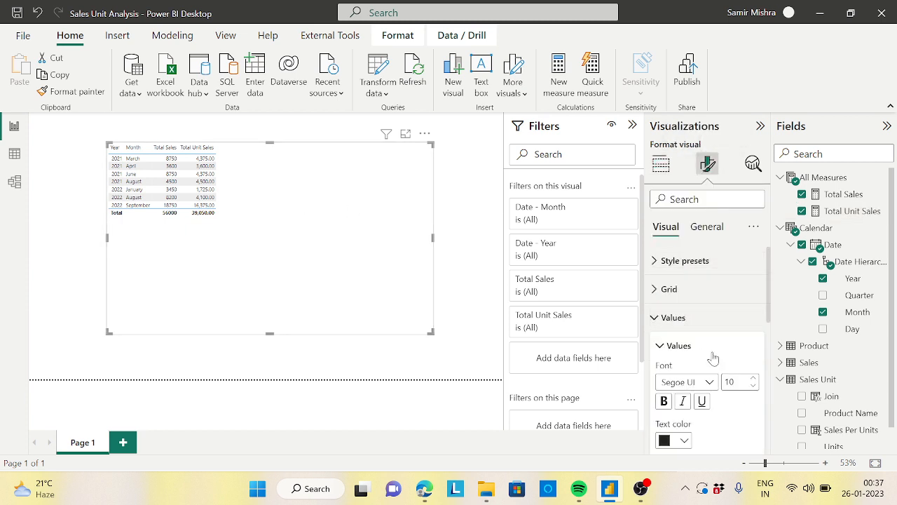
pyautogui.click(754, 379)
pyautogui.click(754, 380)
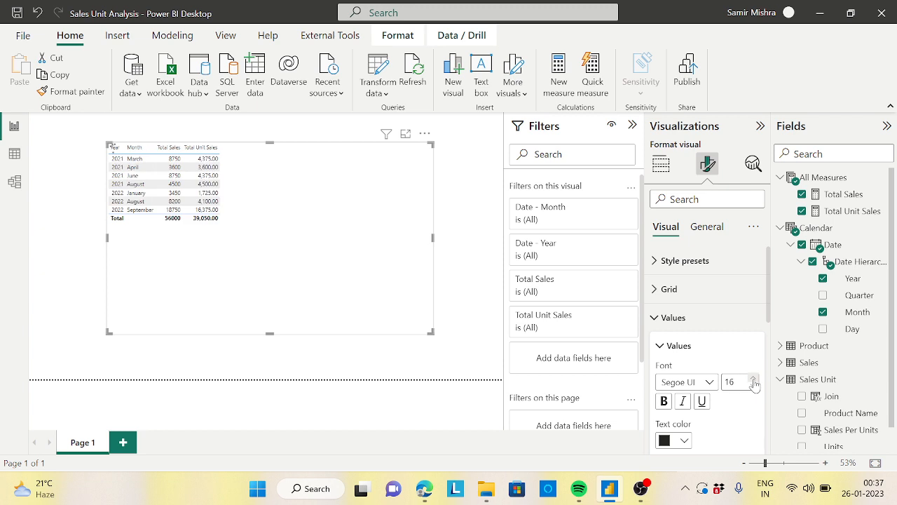
pyautogui.click(681, 323)
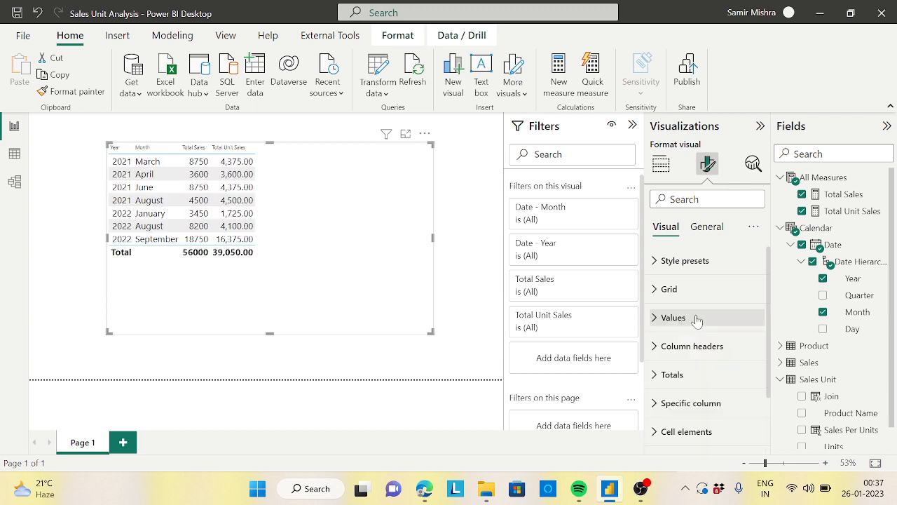
# Step: Set the font size of the table's column headers to 19 and slightly reduce the visual's height
pyautogui.click(680, 348)
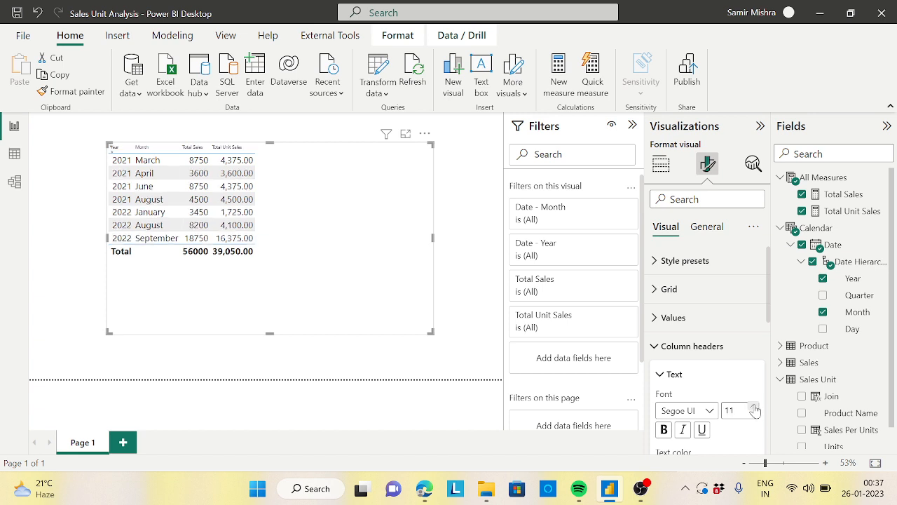
pyautogui.click(754, 407)
pyautogui.click(754, 408)
pyautogui.click(754, 407)
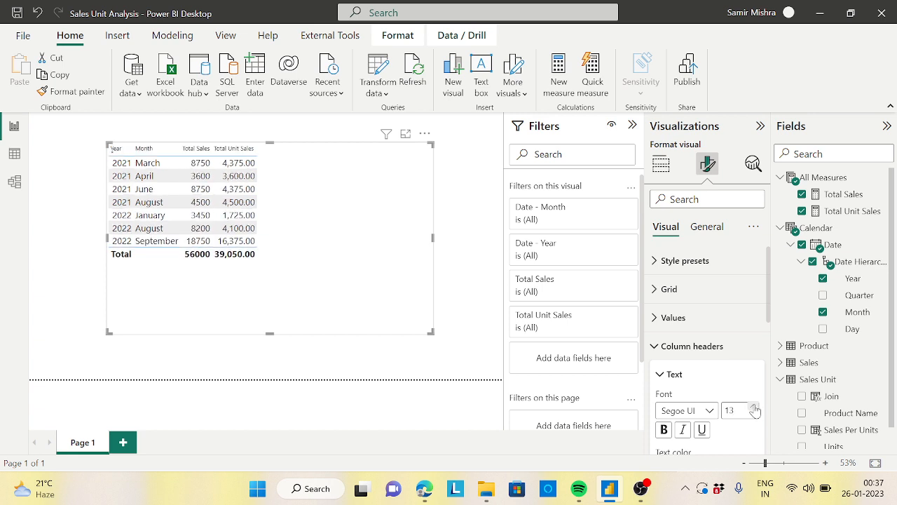
pyautogui.click(754, 413)
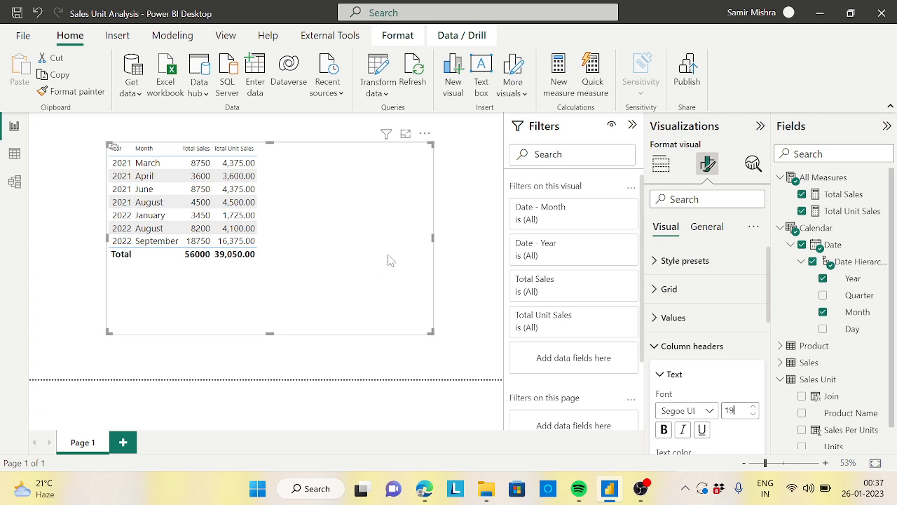
pyautogui.press('BackSpace')
pyautogui.write('9')
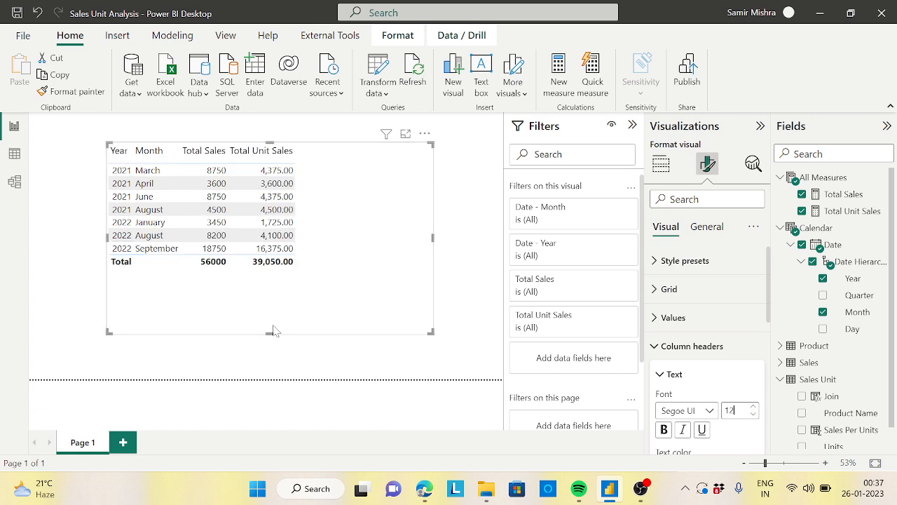
pyautogui.moveTo(272, 332); pyautogui.dragTo(285, 306)
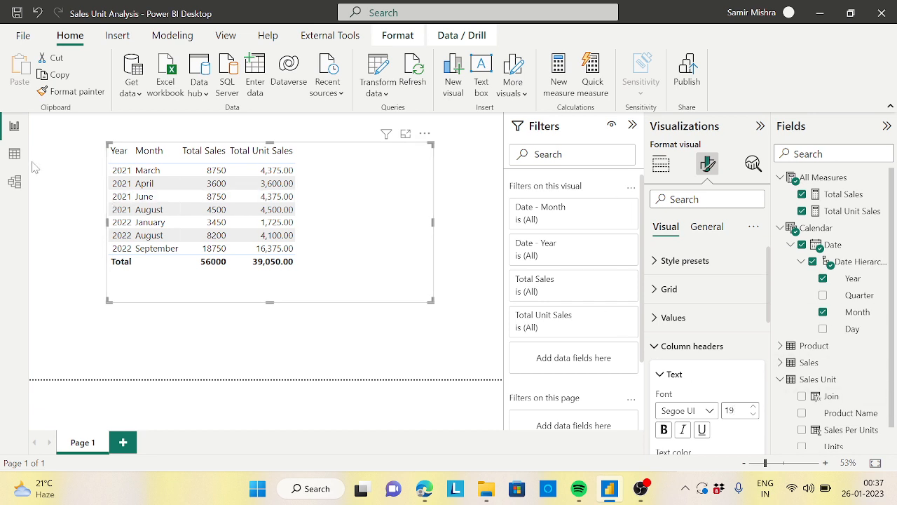
# Step: Examine the Sales Per Units column formula in the Sales Unit table's data, highlighting COUNTROWS(RELATEDTABLE(Sales))
pyautogui.click(14, 154)
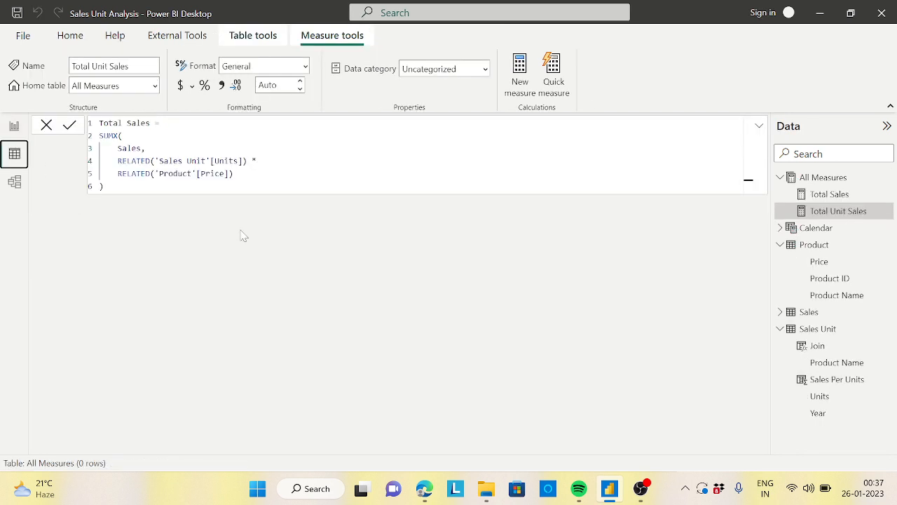
pyautogui.click(830, 334)
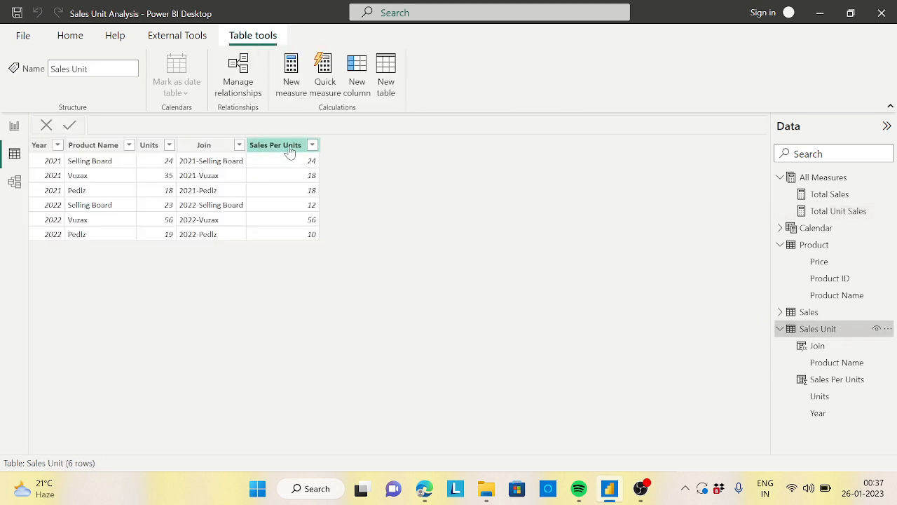
pyautogui.click(289, 147)
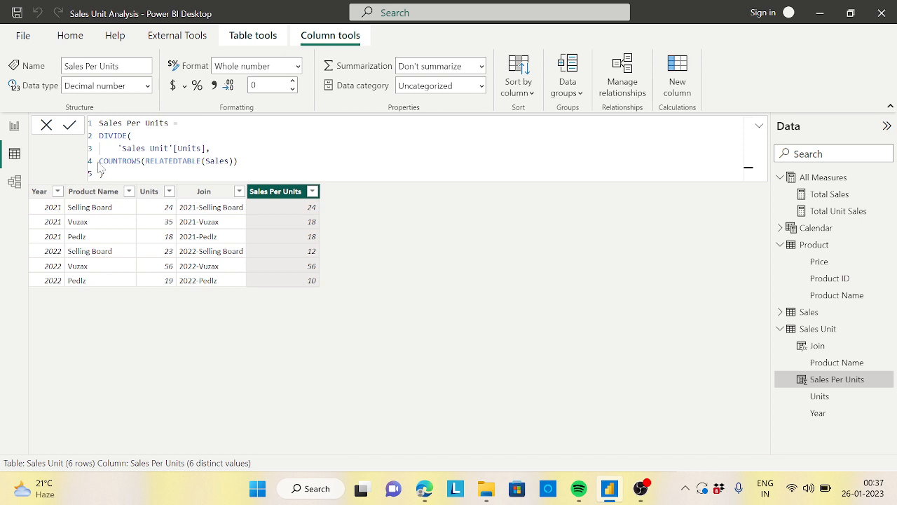
pyautogui.moveTo(99, 160); pyautogui.dragTo(239, 161)
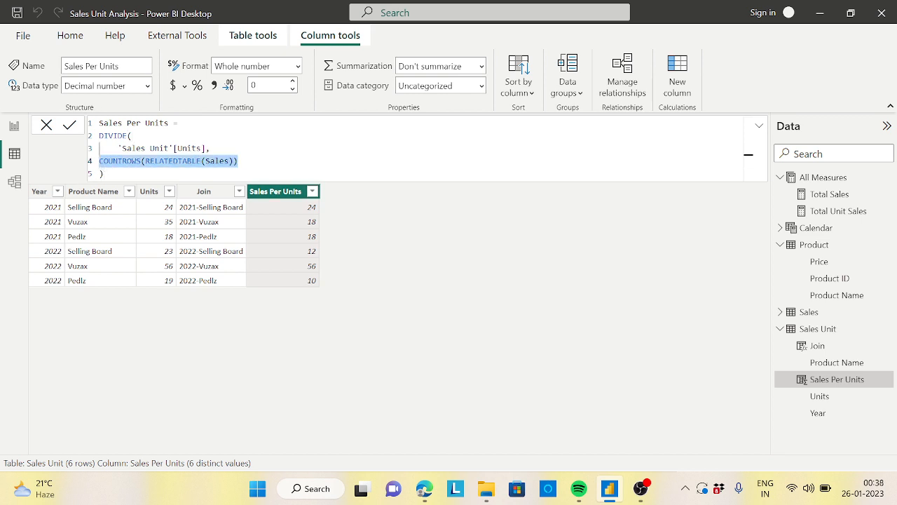